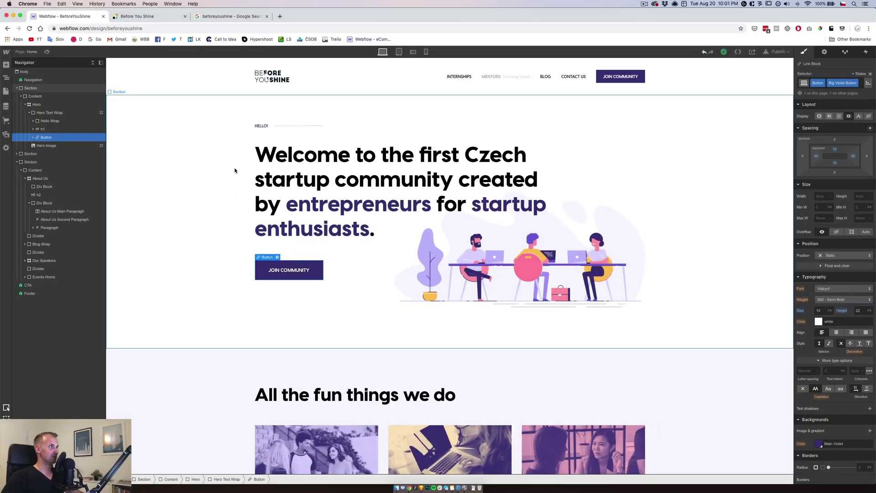
Link the hero's Join Community button to the Facebook group address copied from the live site's Join Us button, opening in a new tab
key("ctrl+Tab")
right_click(461, 172)
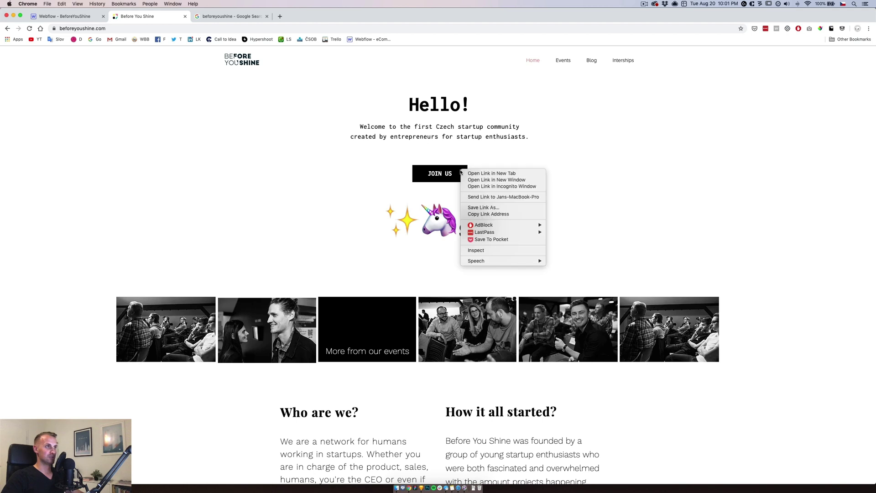
left_click(493, 214)
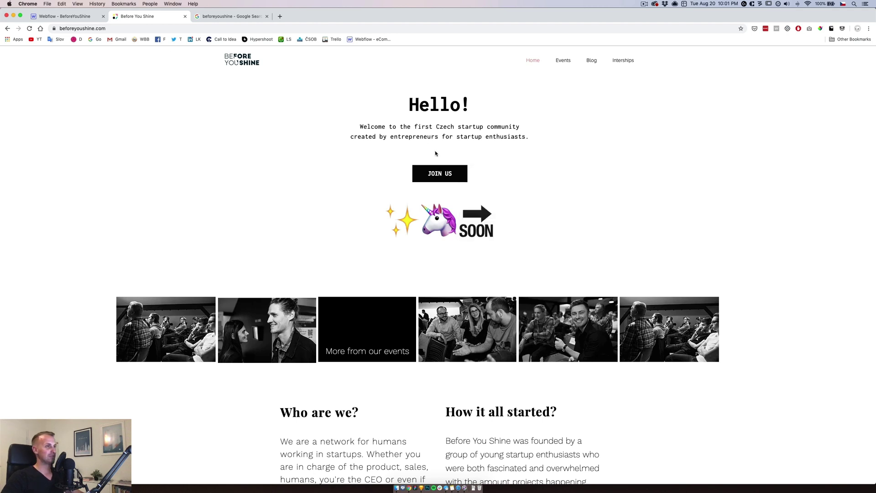
left_click(63, 16)
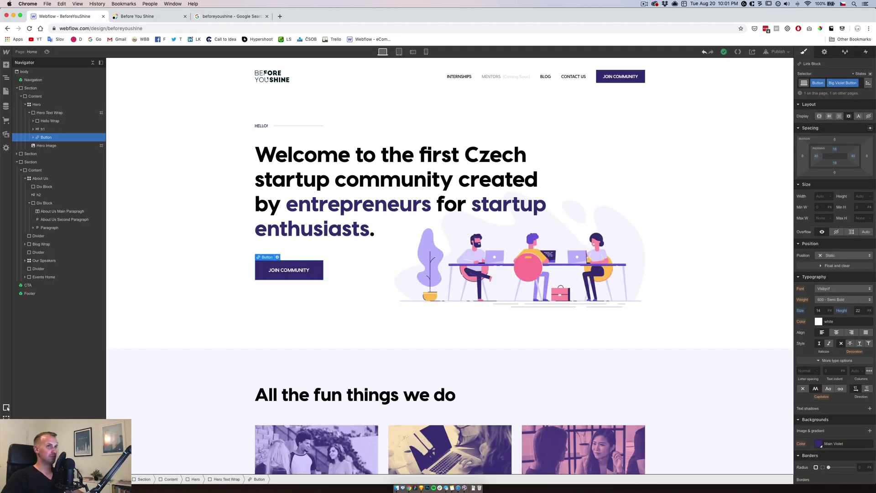
left_click(824, 52)
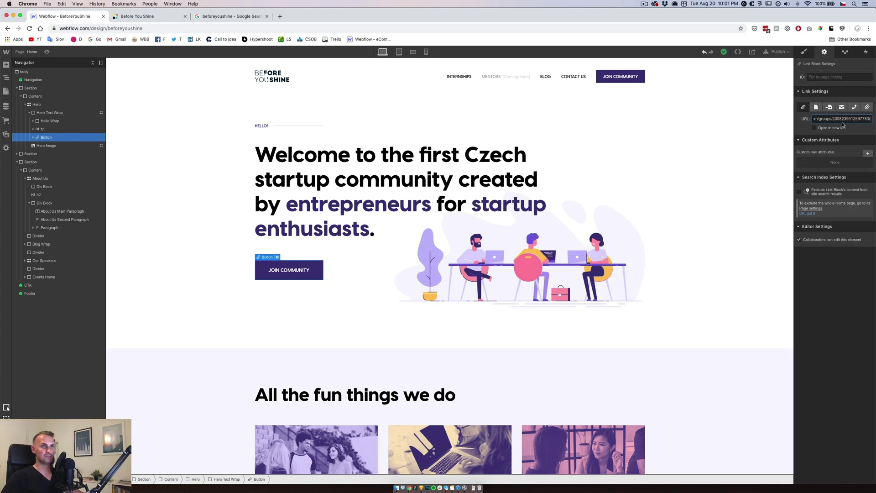
left_click(815, 127)
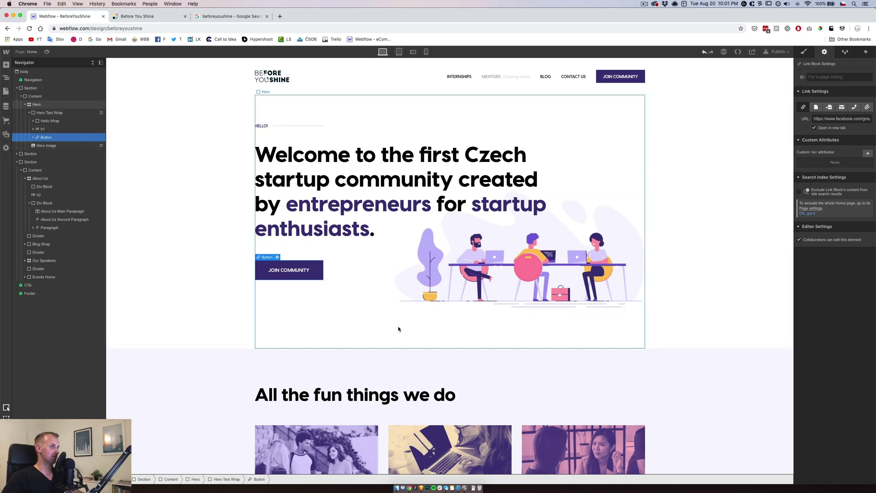
Link the navigation bar's Join Community button to the same Facebook group URL and make it open in a new tab
left_click(640, 89)
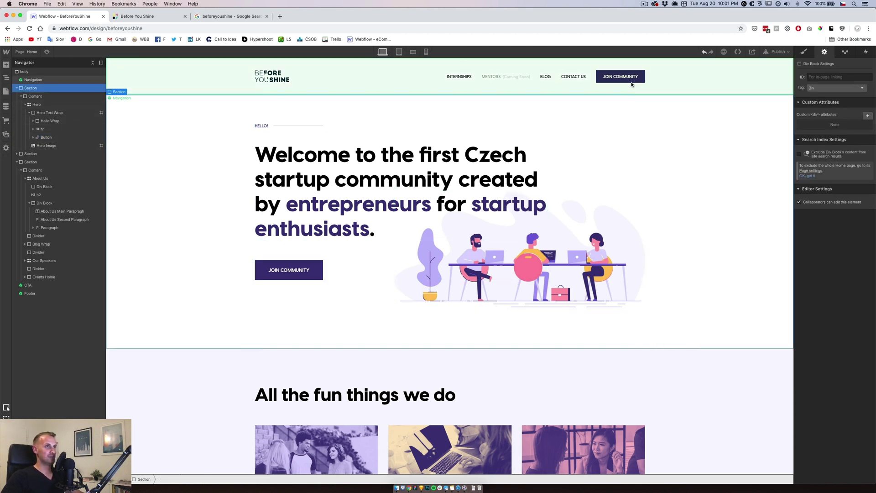
double_click(639, 82)
left_click(820, 118)
left_click(815, 128)
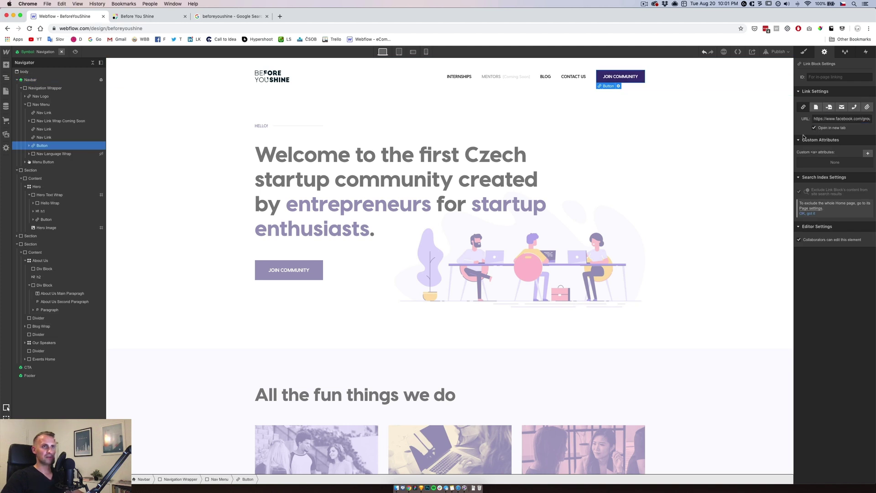
Check the link targets of the Internships, Blog and Contact Us items in the navigation bar
left_click(467, 78)
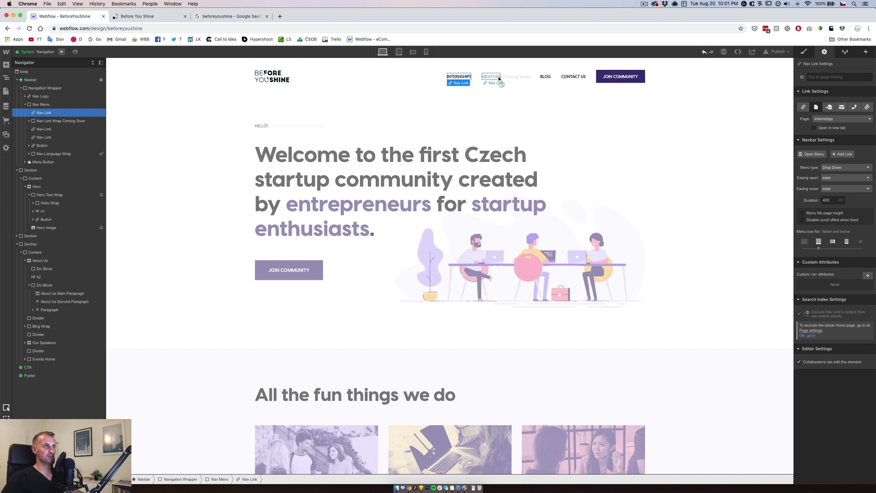
left_click(545, 77)
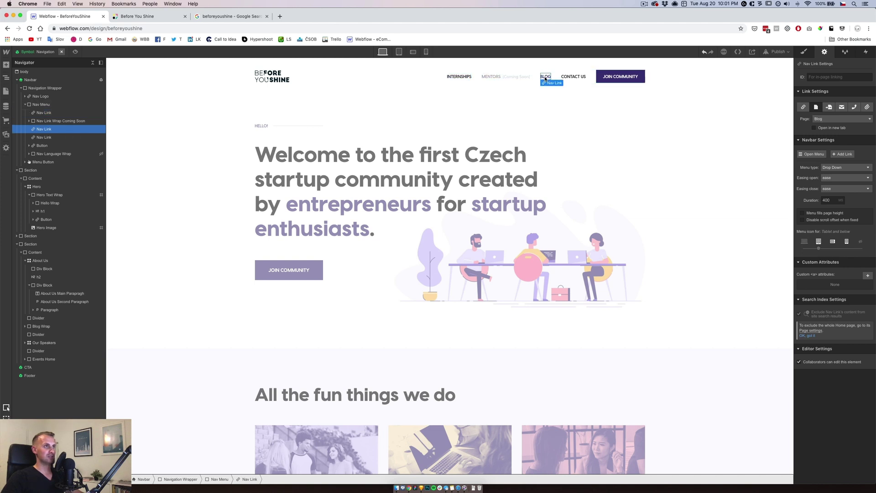
left_click(578, 77)
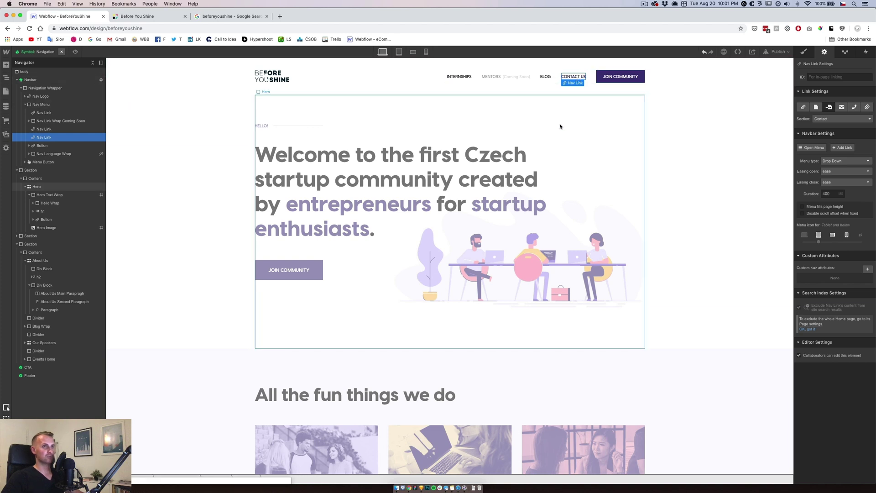
left_click(238, 151)
Check the link settings of the hero button and of the Become Member and Find Internship links in the services section
left_click(314, 271)
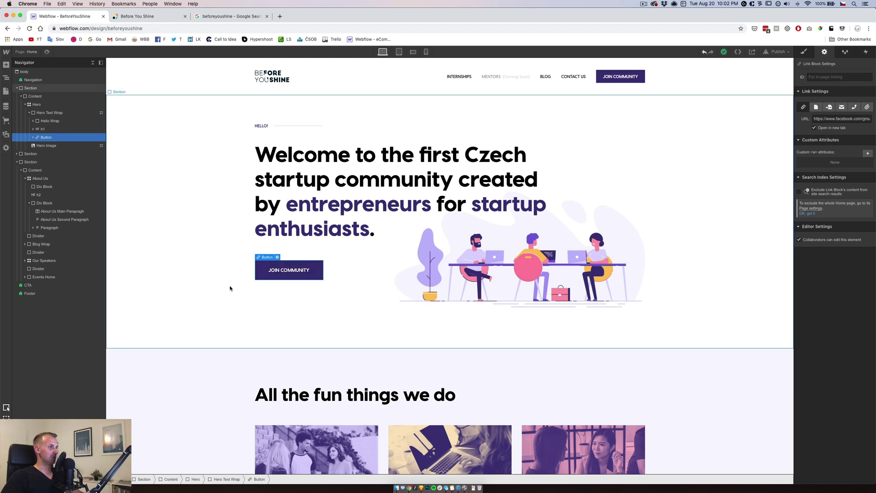
scroll(229, 289, "down", 6)
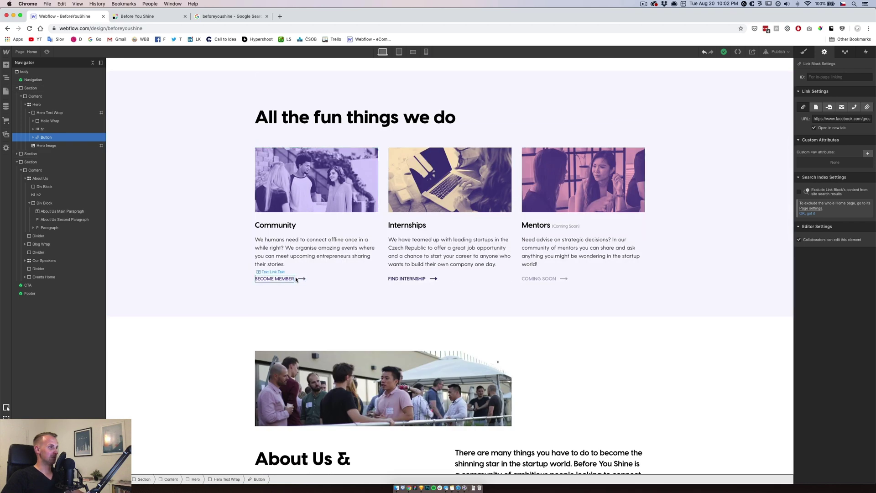
left_click(297, 280)
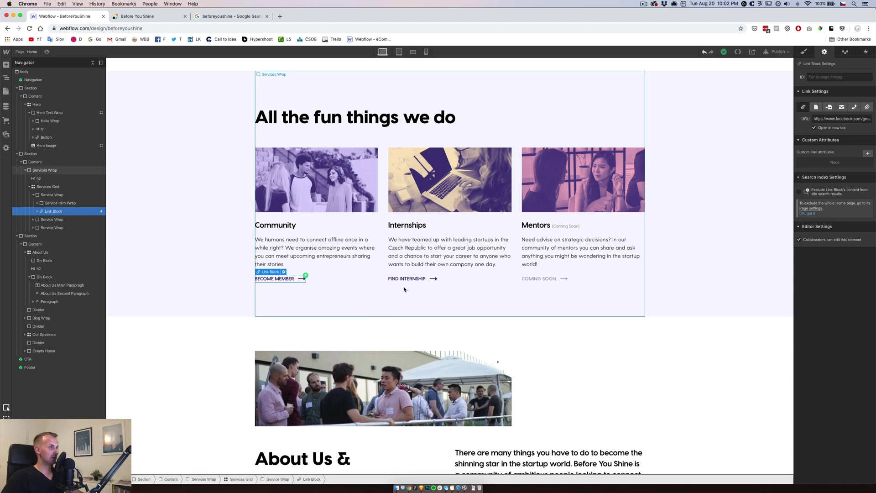
left_click(427, 279)
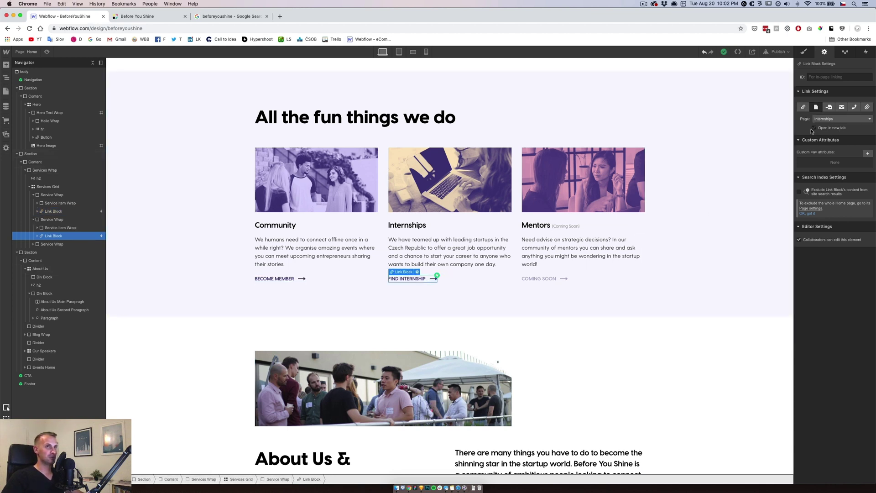
left_click(299, 279)
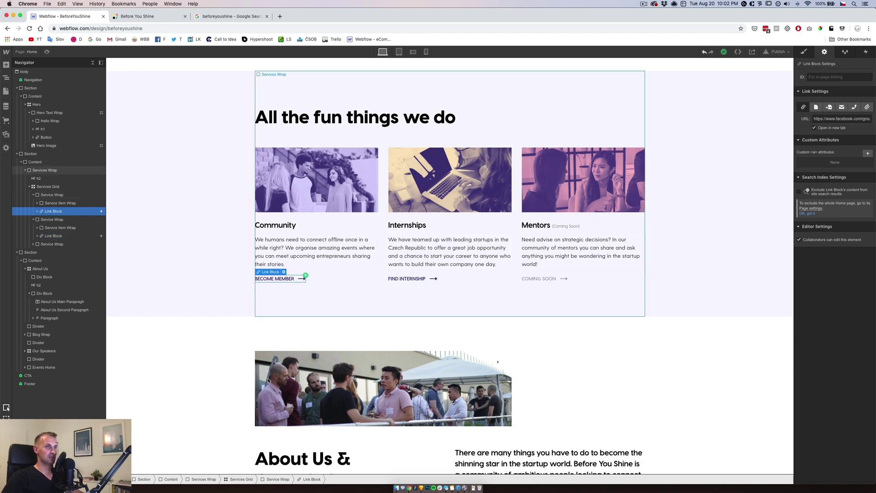
Link the word Facebook in the About Us section to facebook.com/beforeyoushine, taken from the live site's footer, opening in a new tab
scroll(333, 359, "down", 5)
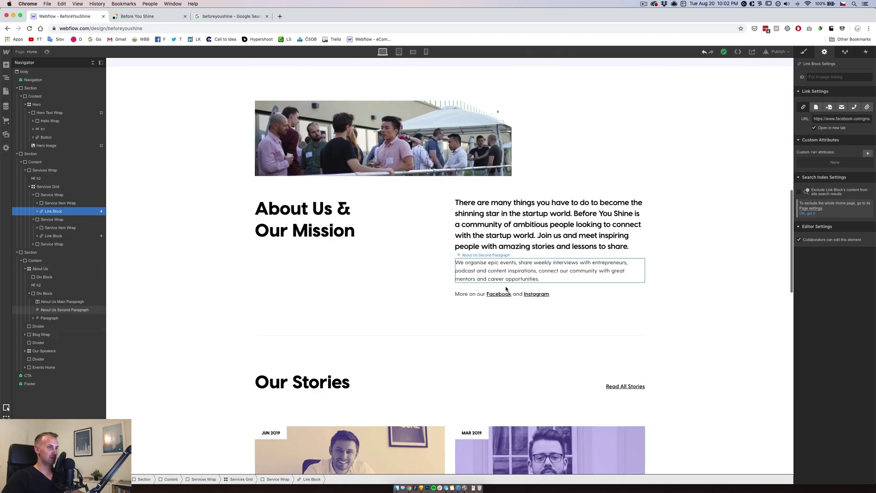
left_click(498, 294)
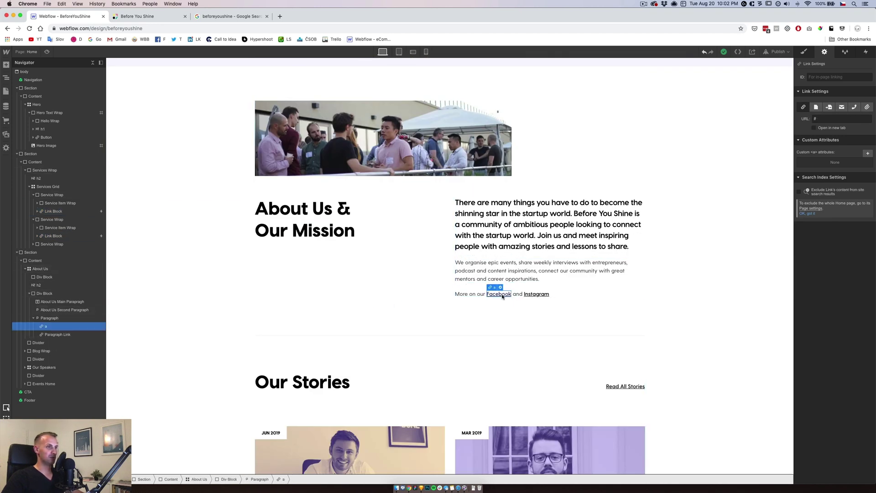
left_click(821, 119)
key("BackSpace")
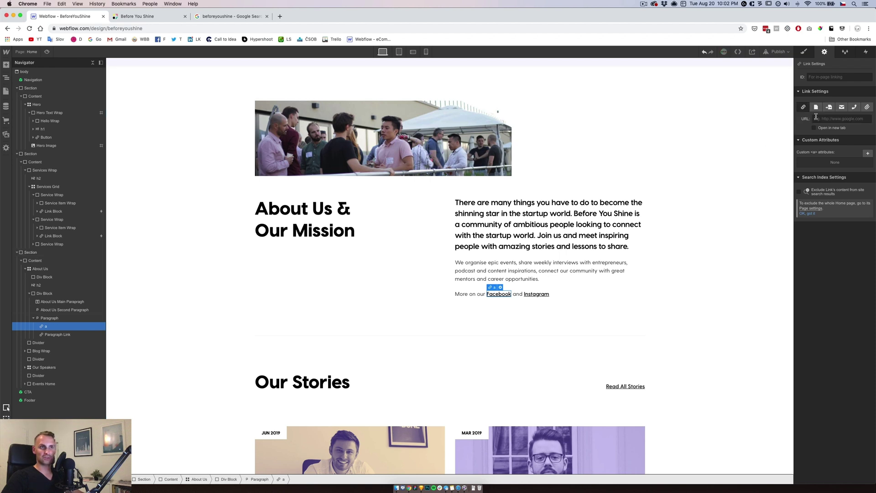
left_click(154, 18)
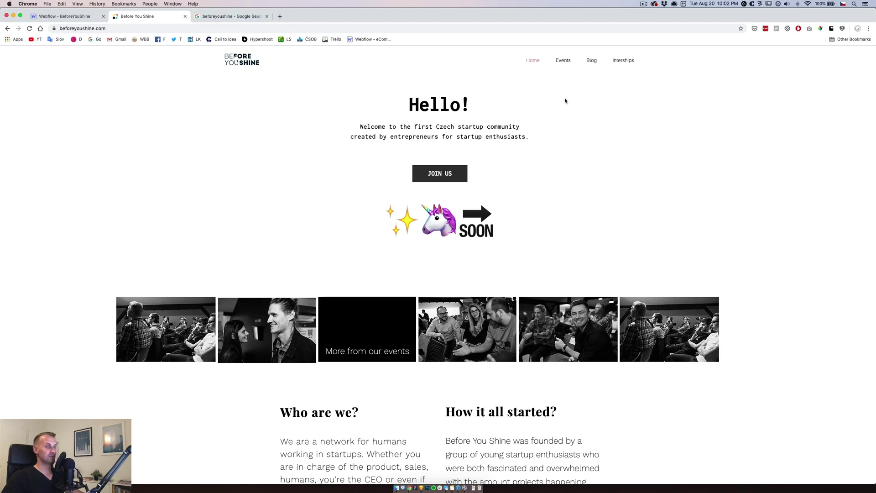
scroll(571, 93, "down", 20)
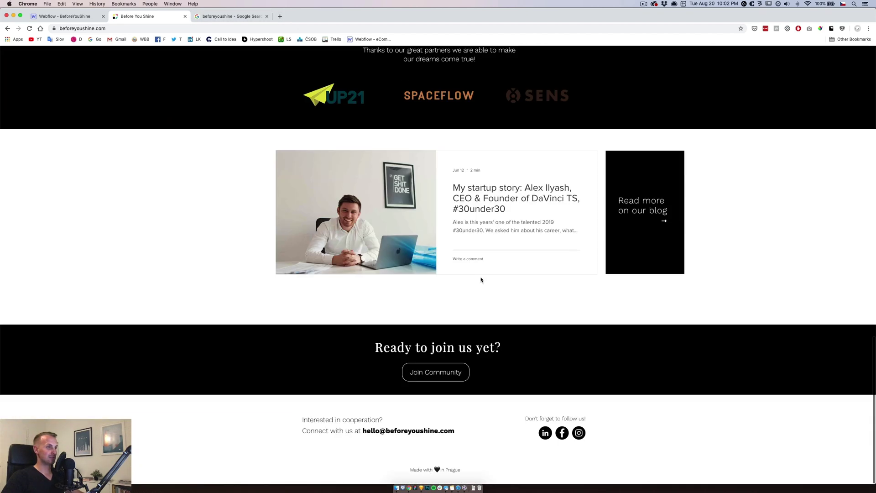
left_click(562, 434)
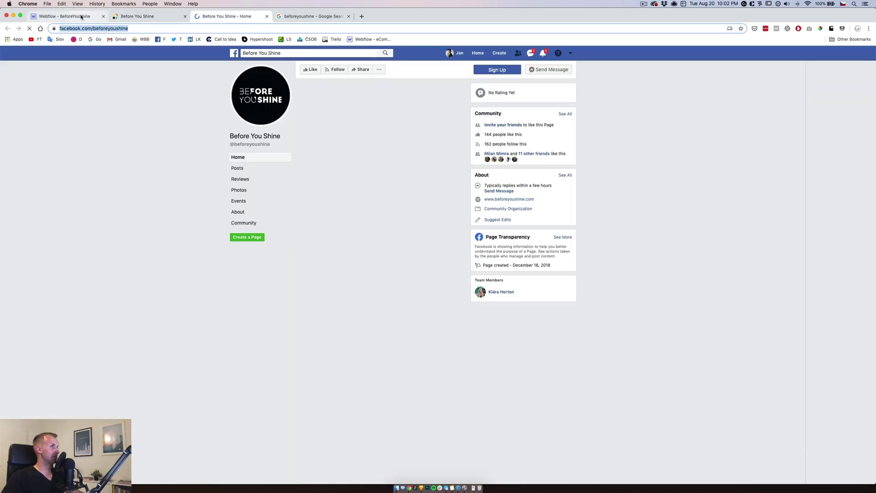
left_click(83, 17)
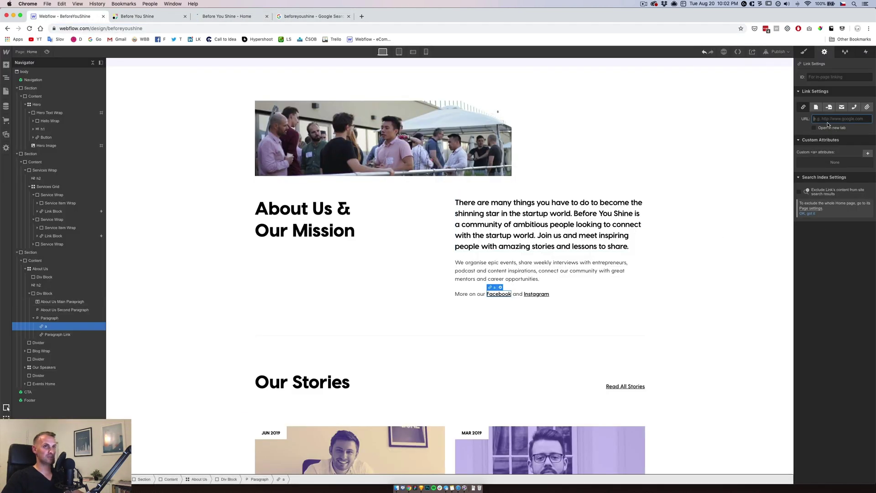
Link the word Instagram in the About Us section to instagram.com/beforeyoushine, taken from the live site's footer, opening in a new tab
left_click(538, 294)
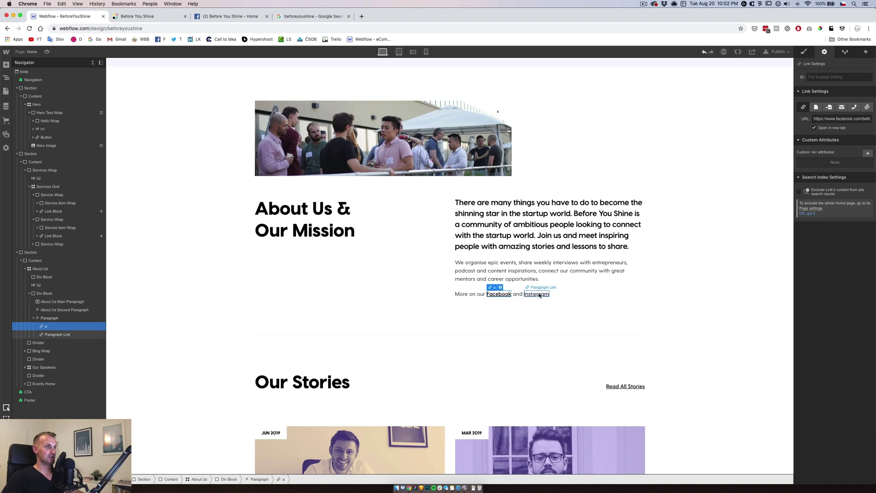
left_click(146, 17)
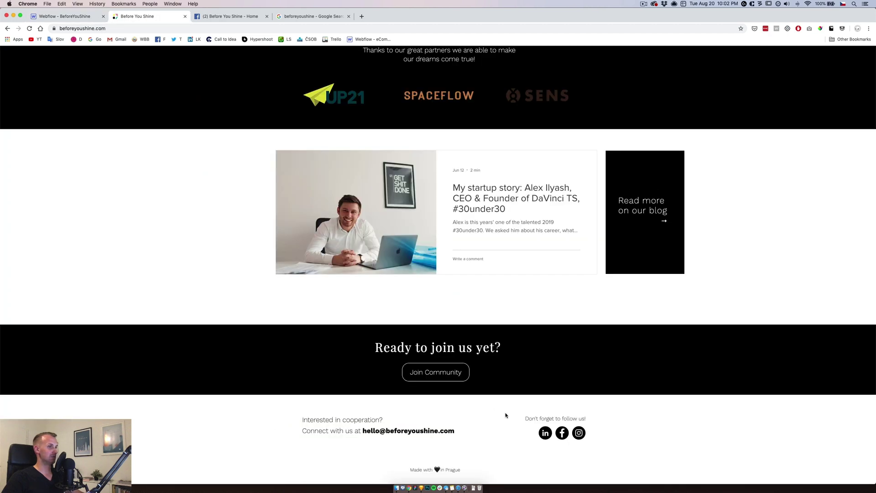
left_click(579, 433)
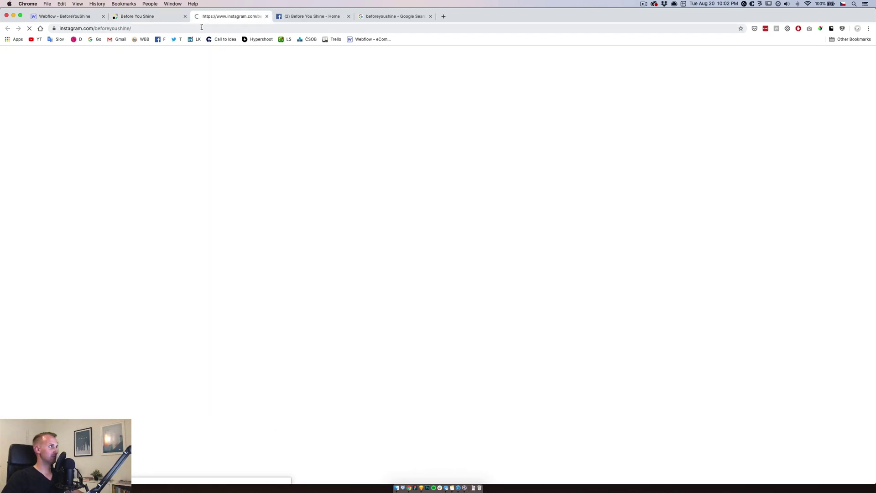
left_click(91, 18)
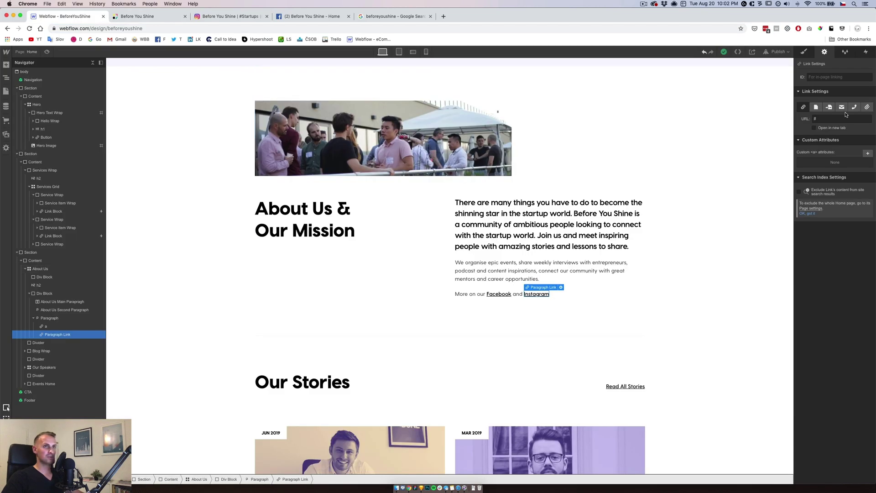
left_click(814, 128)
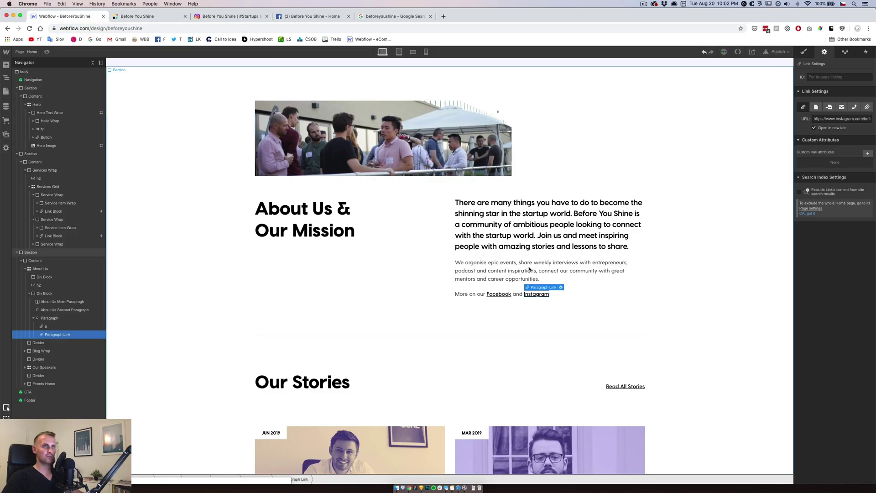
Link Read All Stories in the Our Stories section to the Blog page
scroll(570, 292, "down", 3)
left_click(632, 282)
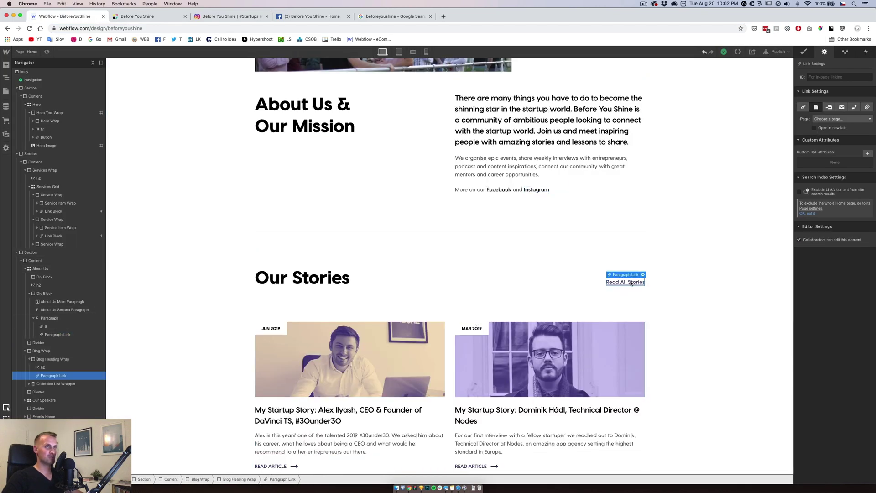
left_click(842, 118)
left_click(825, 140)
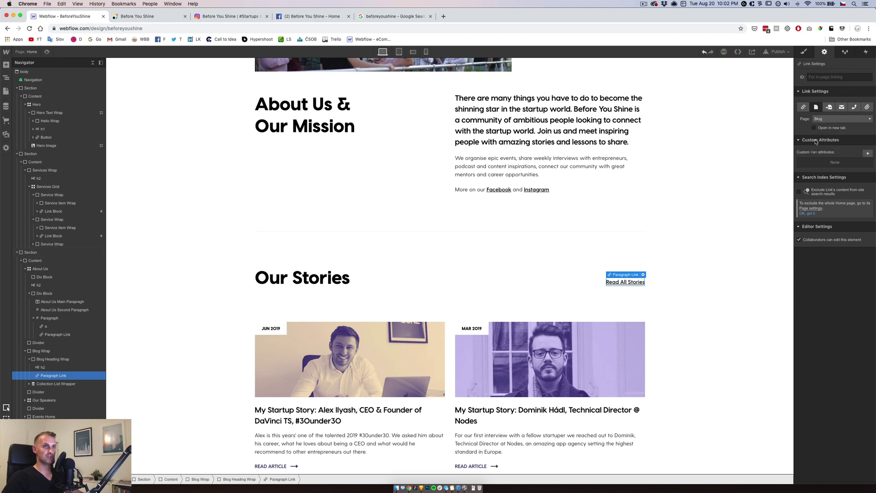
Check the link settings of the first story's Read Article link and of the View Event links for upcoming and past events
scroll(397, 262, "down", 2)
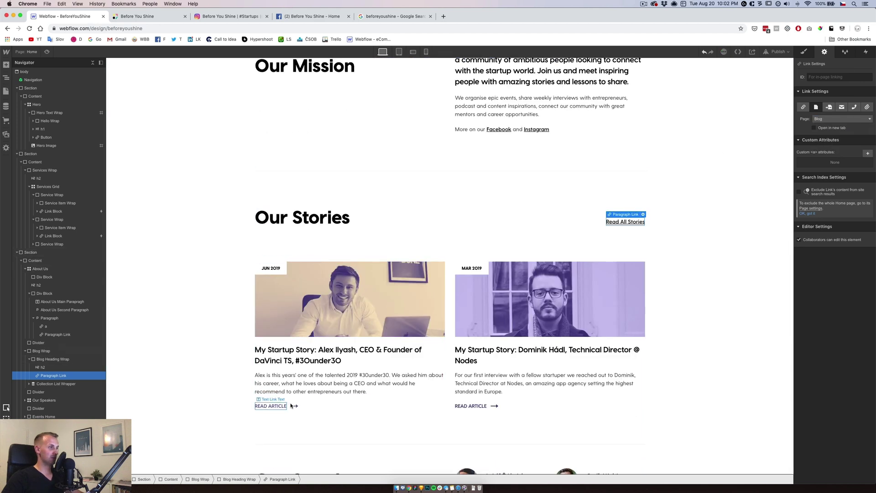
left_click(290, 406)
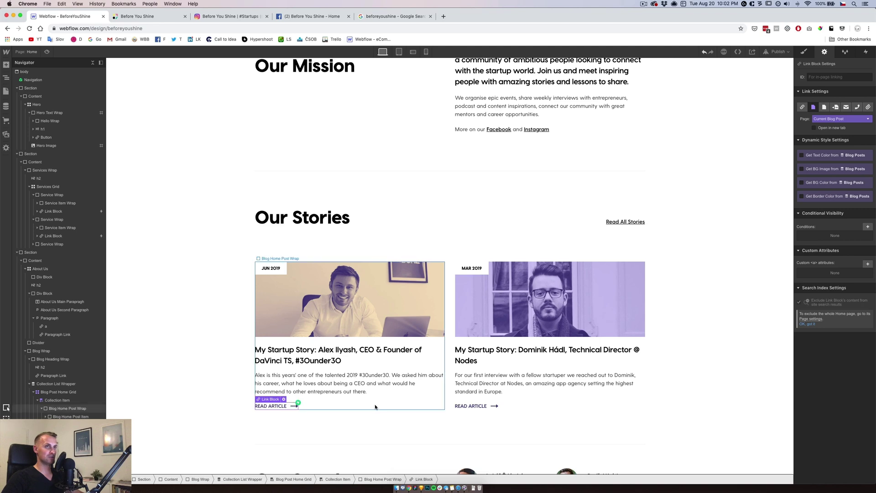
scroll(375, 403, "down", 7)
scroll(393, 392, "down", 4)
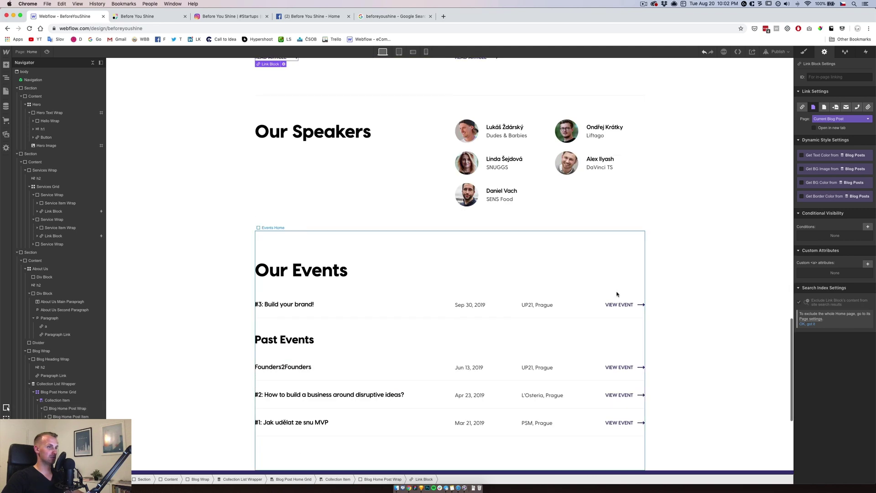
left_click(634, 304)
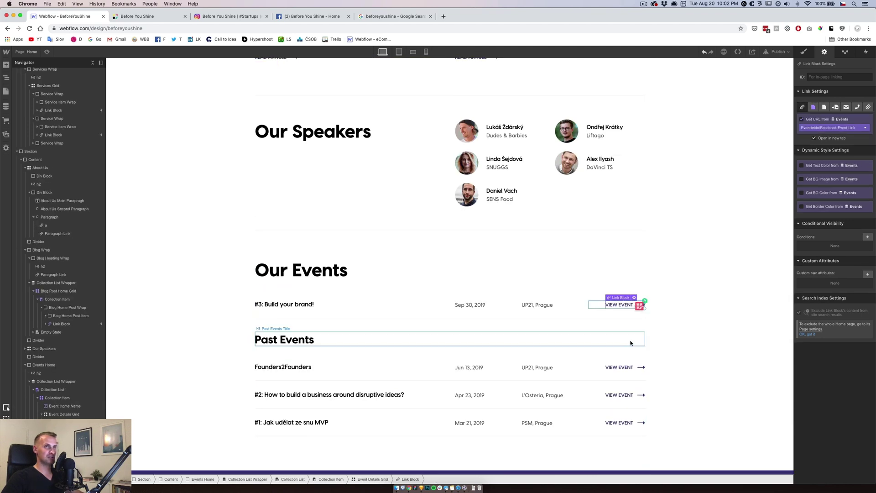
left_click(637, 368)
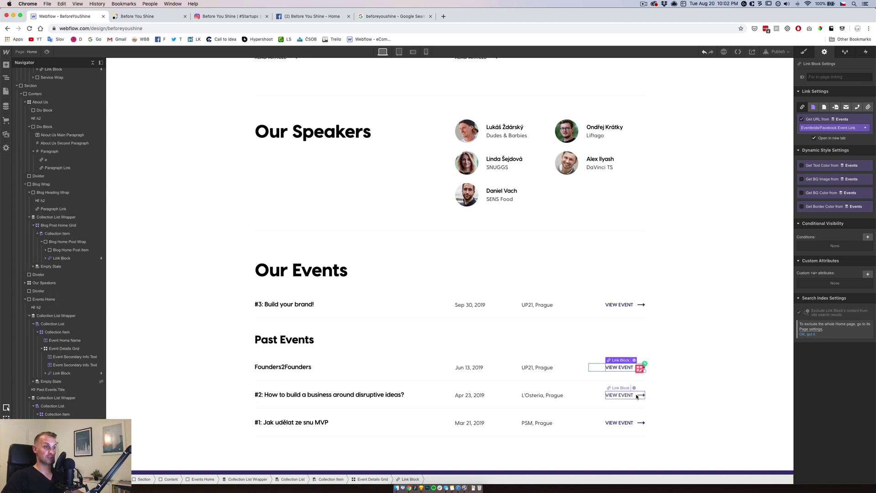
left_click(637, 396)
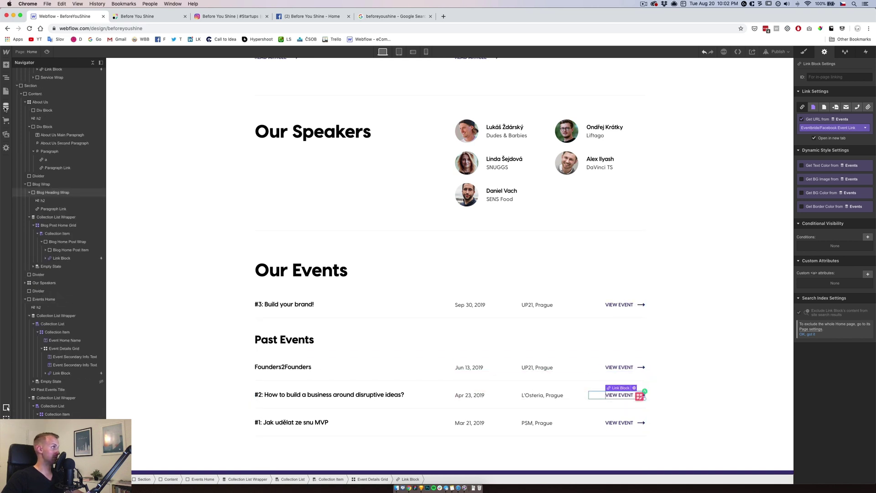
Edit the footer symbol and switch its contact e-mail link to the Email link type
scroll(249, 254, "down", 5)
left_click(364, 404)
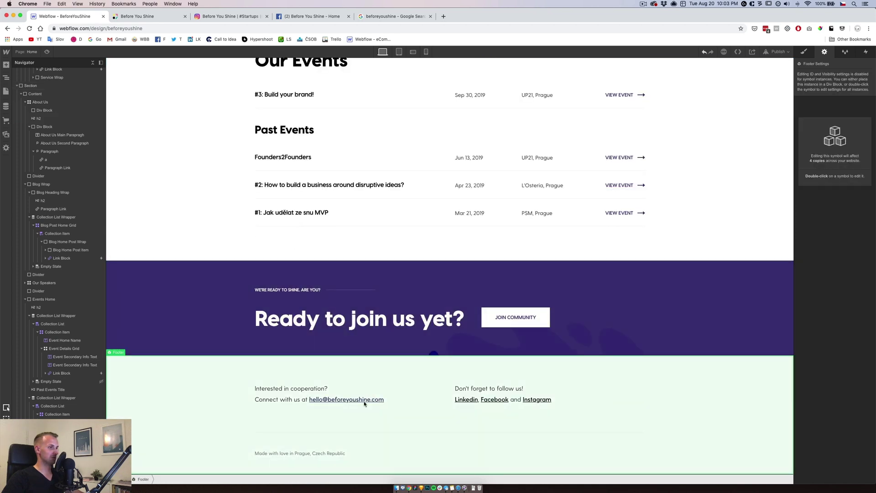
double_click(364, 404)
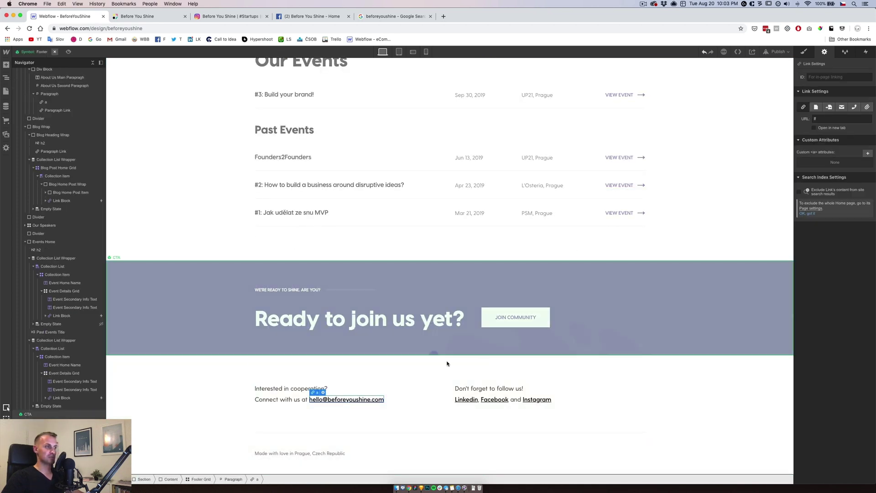
left_click(343, 399)
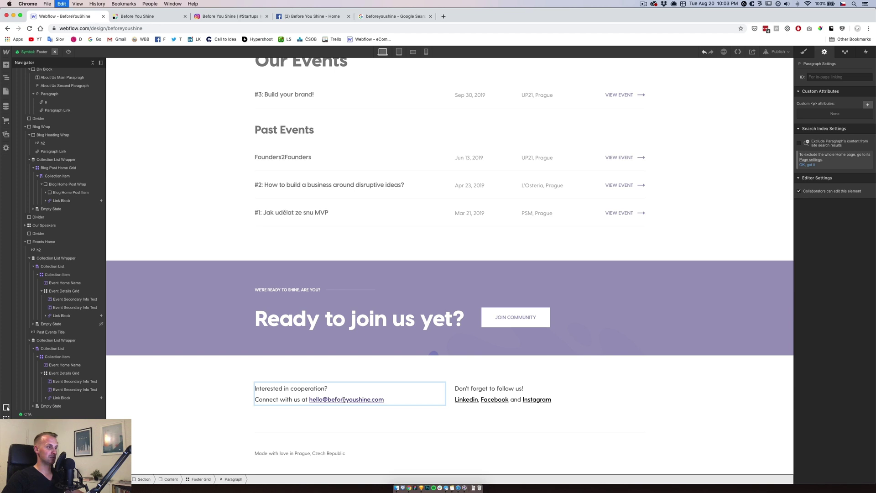
double_click(344, 399)
left_click_drag(310, 399, 386, 400)
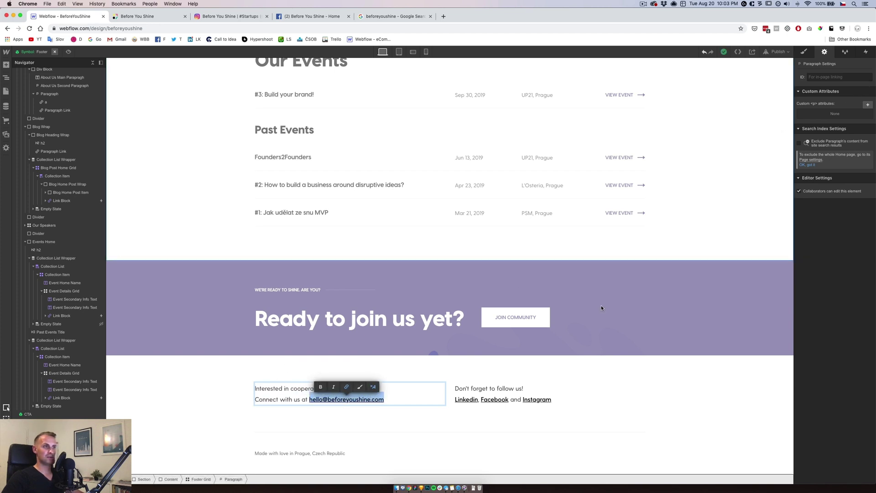
key("Escape")
left_click(369, 400)
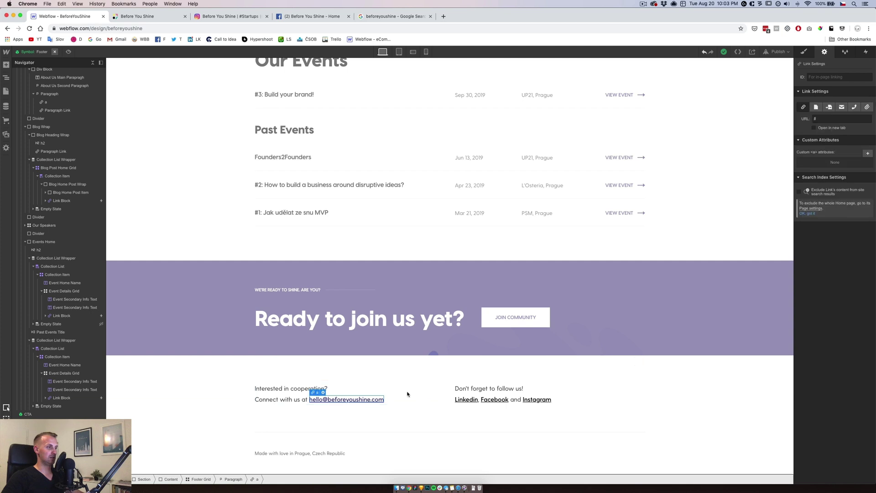
left_click(841, 108)
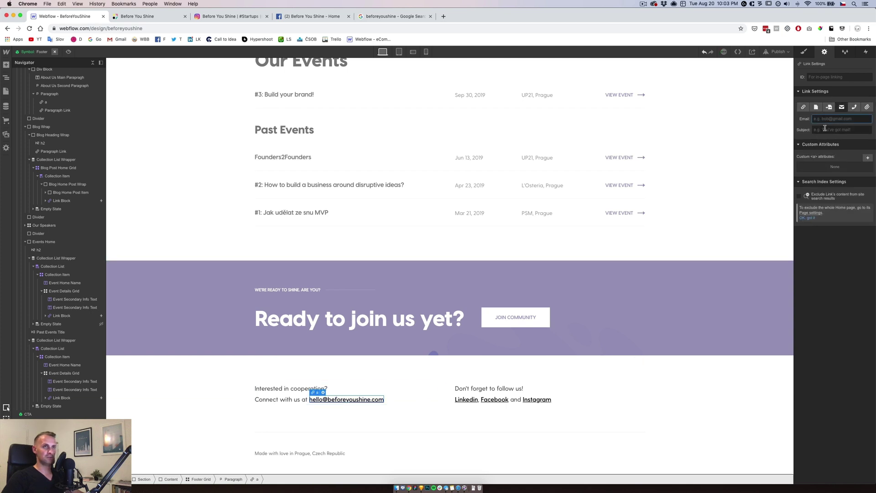
Link Linkedin in the footer to linkedin.com/company/before-you-shine/about/, taken from the live site's footer, opening in a new tab
left_click(466, 399)
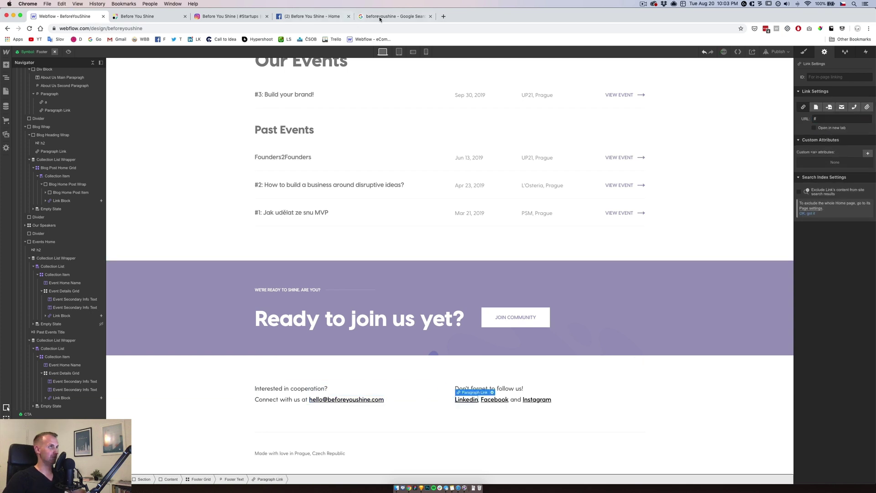
left_click(140, 16)
left_click(545, 433)
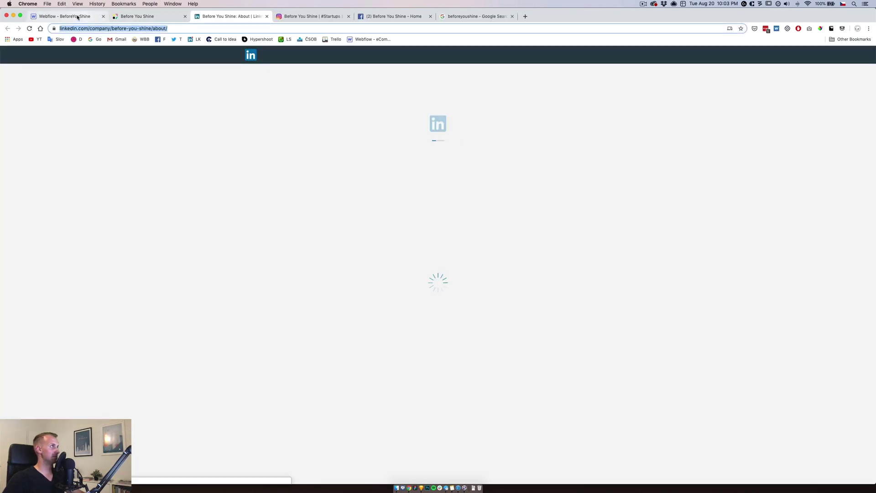
left_click(78, 16)
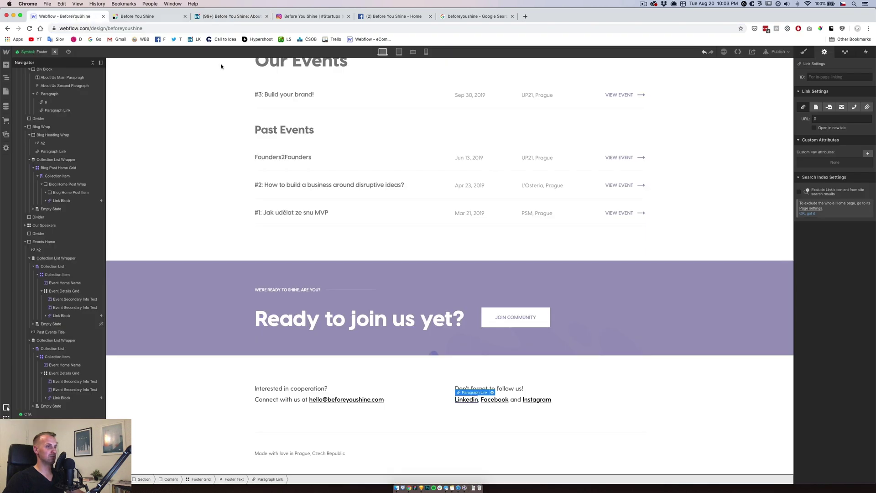
left_click(816, 109)
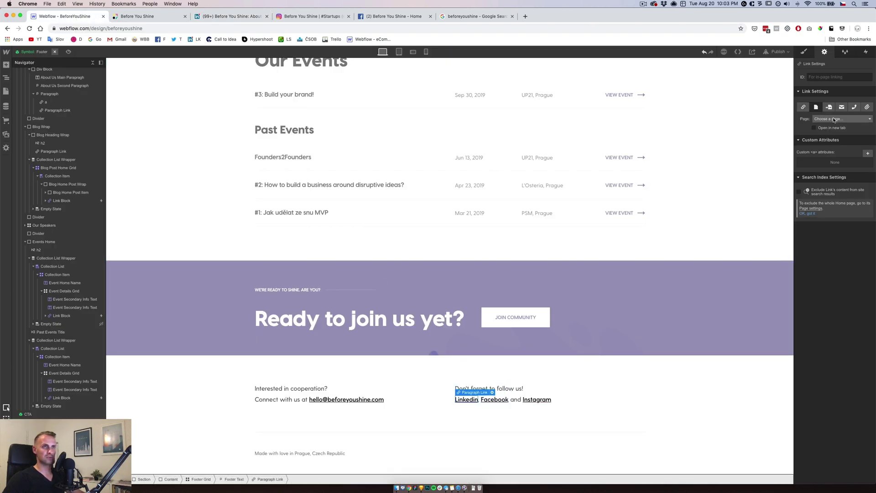
left_click(804, 108)
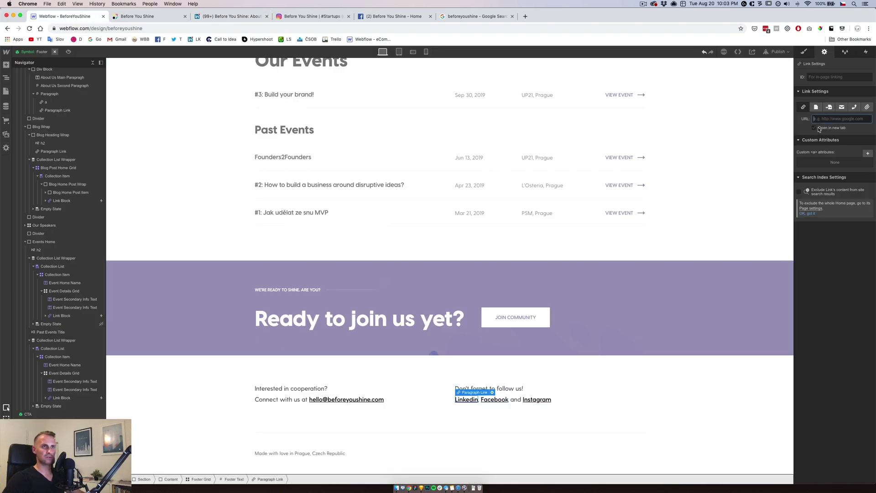
left_click(815, 128)
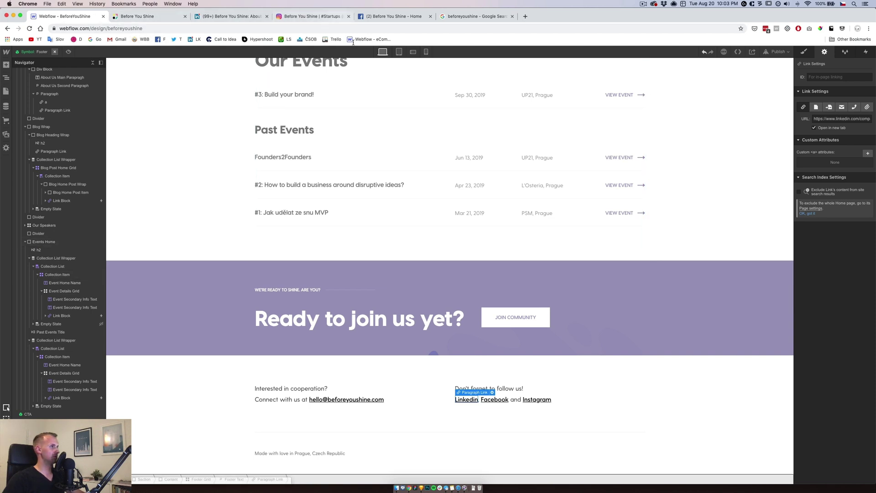
left_click(495, 400)
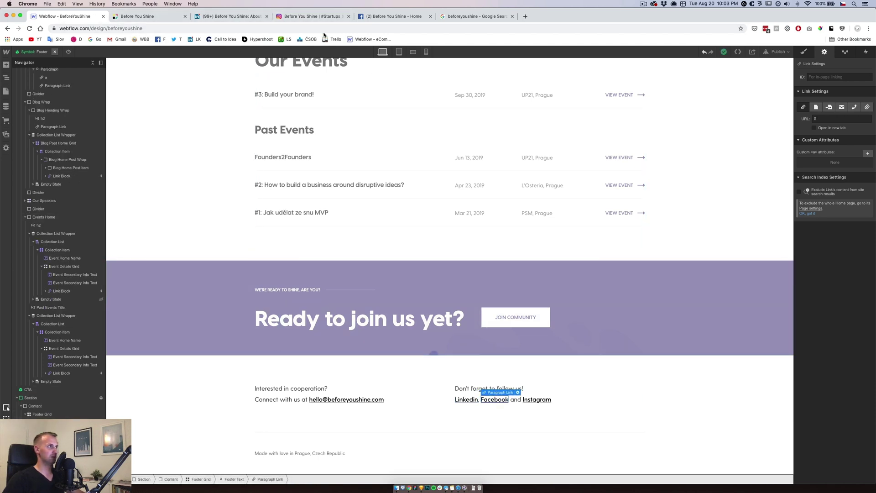
left_click(386, 17)
key("super+l")
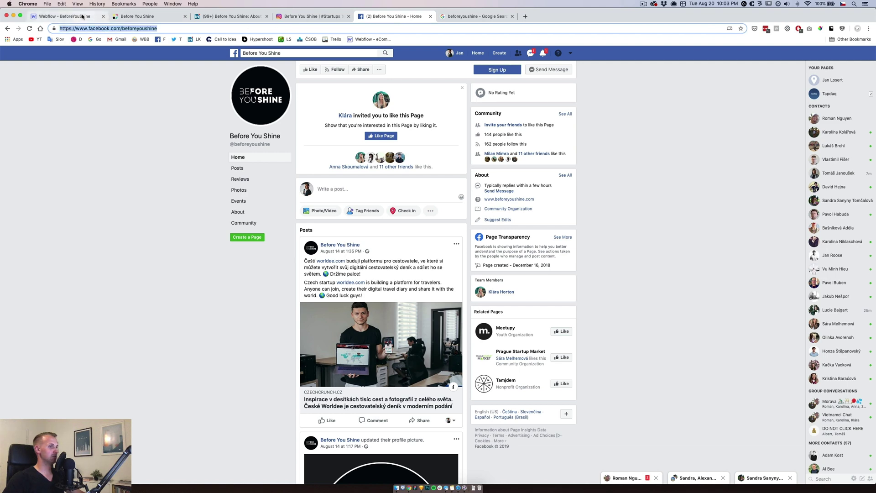
left_click(82, 16)
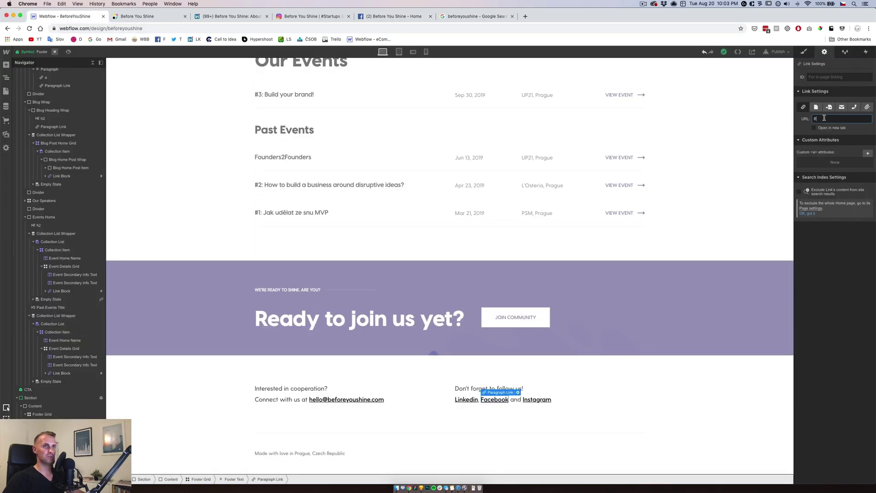
left_click(812, 129)
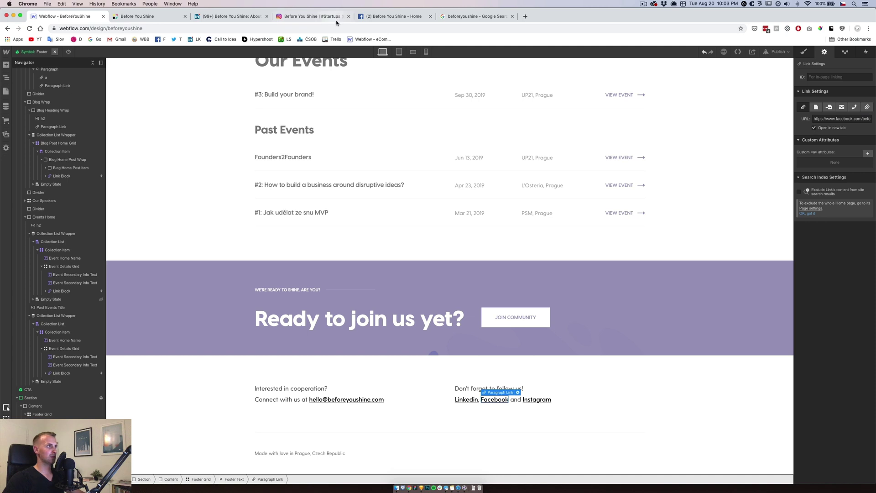
Link Instagram in the footer to instagram.com/beforeyoushine/, copied from the open Instagram profile, opening in a new tab
left_click(314, 17)
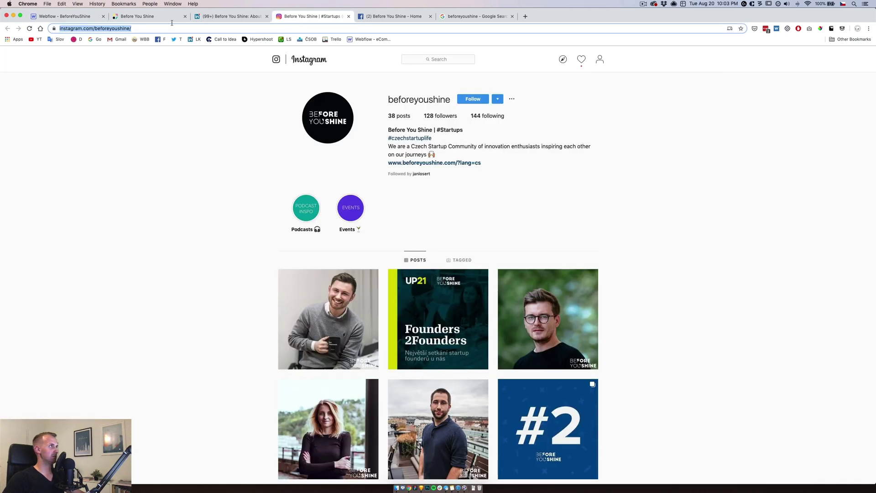
left_click(72, 17)
left_click(531, 401)
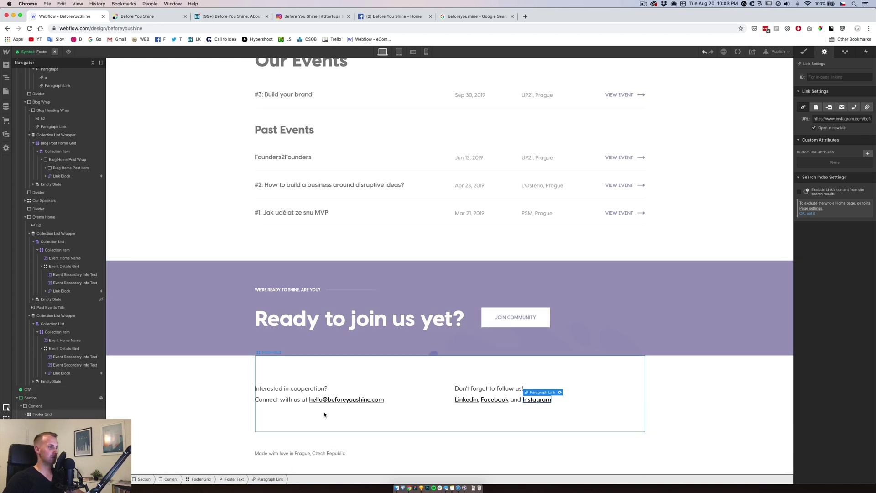
Link the Join Community button in the CTA symbol to the Before You Shine Community Facebook group, opening in a new tab
left_click(510, 336)
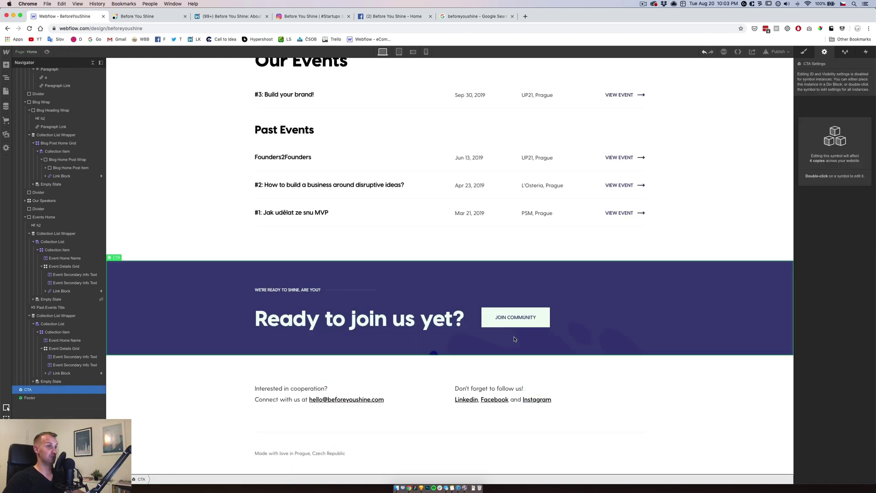
double_click(512, 340)
left_click(516, 319)
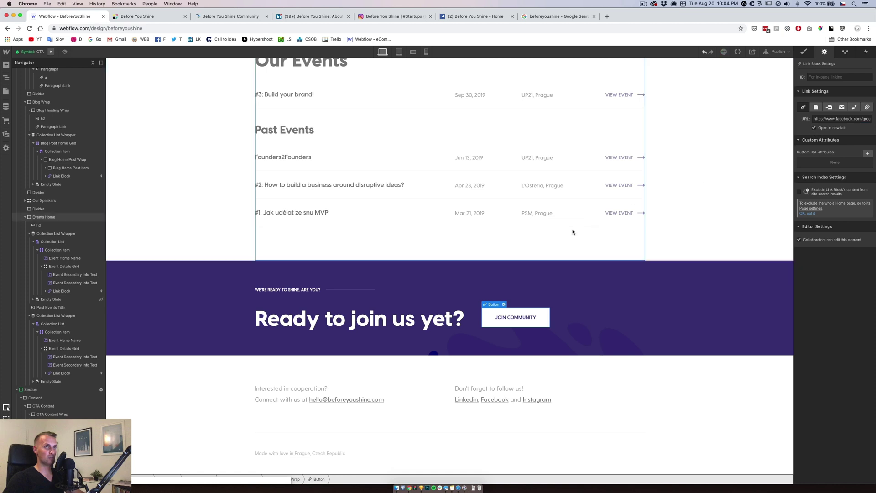
Check the link settings of the logo in the Navigation symbol
left_click(279, 80)
double_click(279, 80)
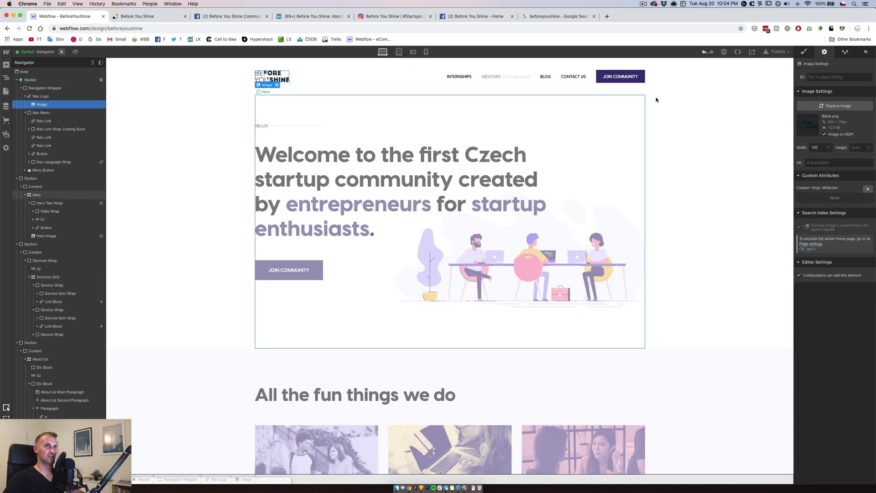
left_click(57, 96)
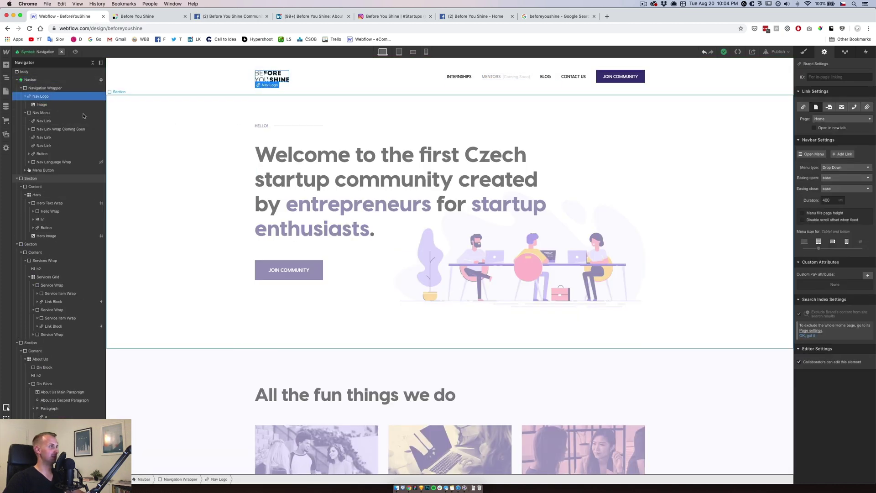
Open the Internships page and check the sign-up form's settings and the Join Community button's link
left_click(6, 90)
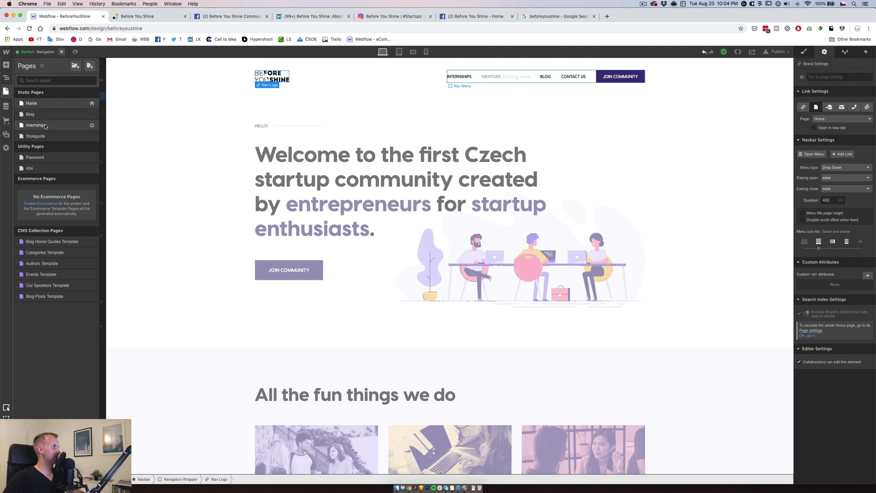
left_click(45, 125)
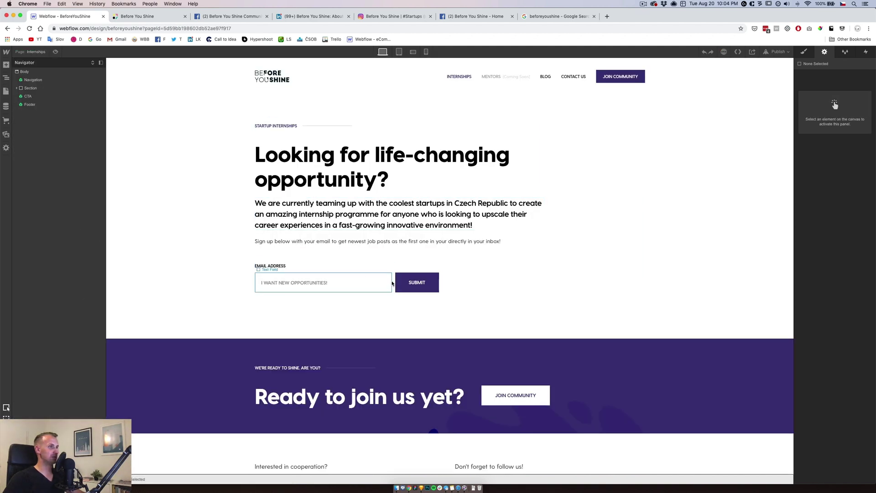
left_click(393, 282)
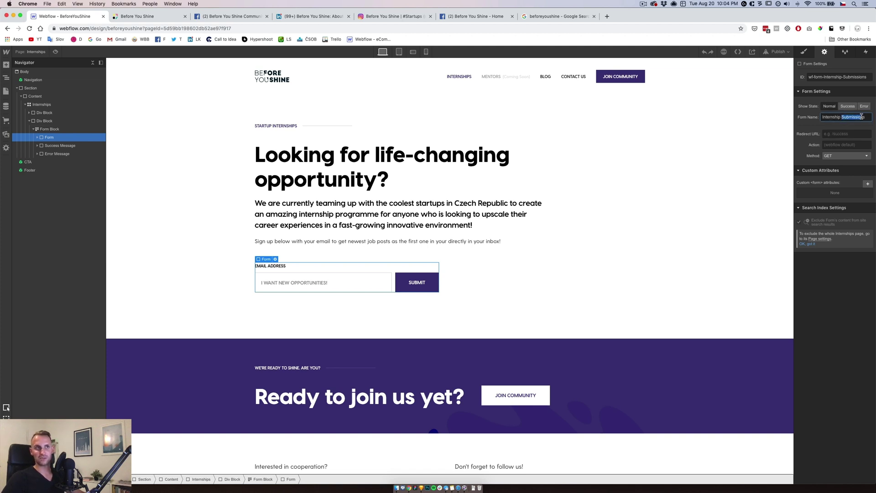
double_click(548, 392)
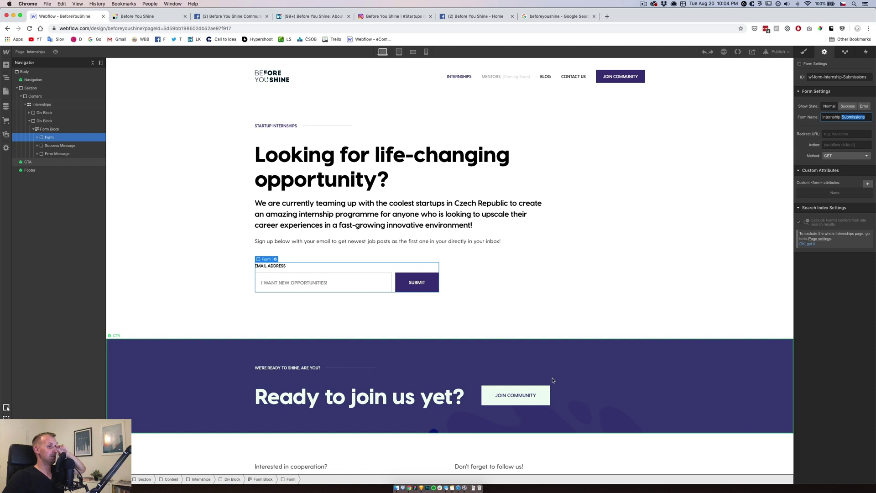
left_click(544, 394)
scroll(534, 347, "down", 2)
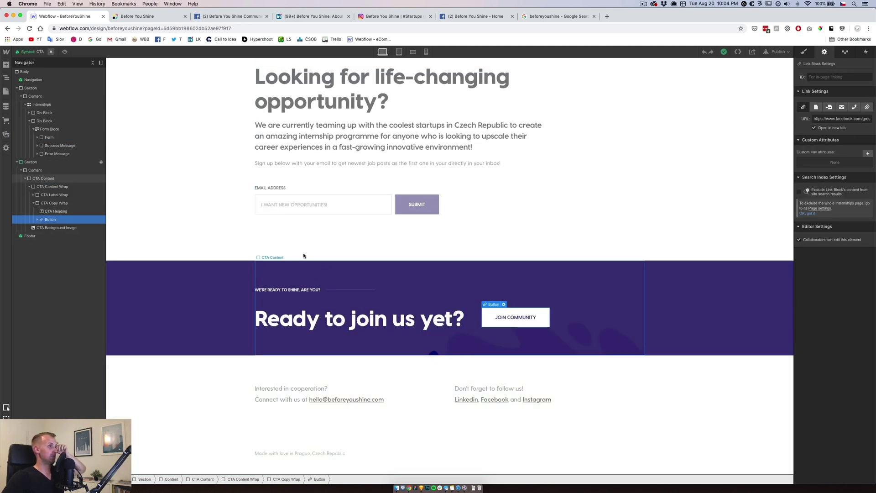
Open the Blog page and check the Read Article links of the recent and featured stories
left_click(6, 91)
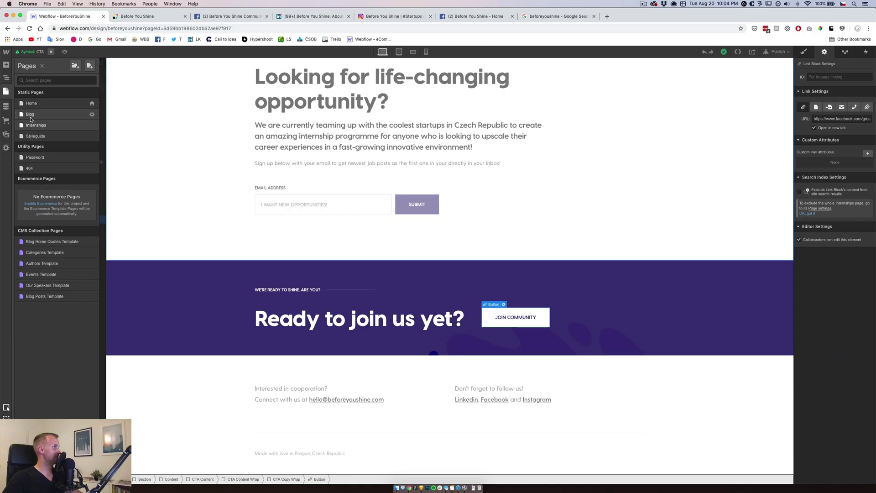
left_click(30, 115)
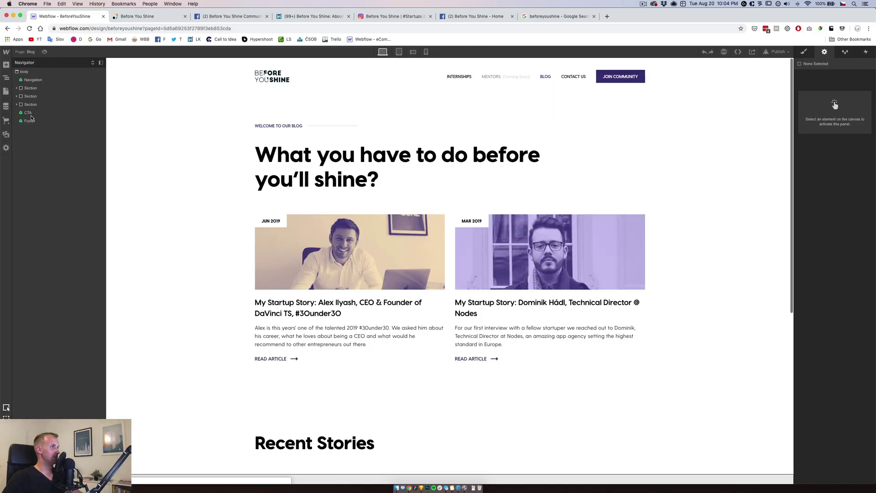
scroll(484, 225, "down", 10)
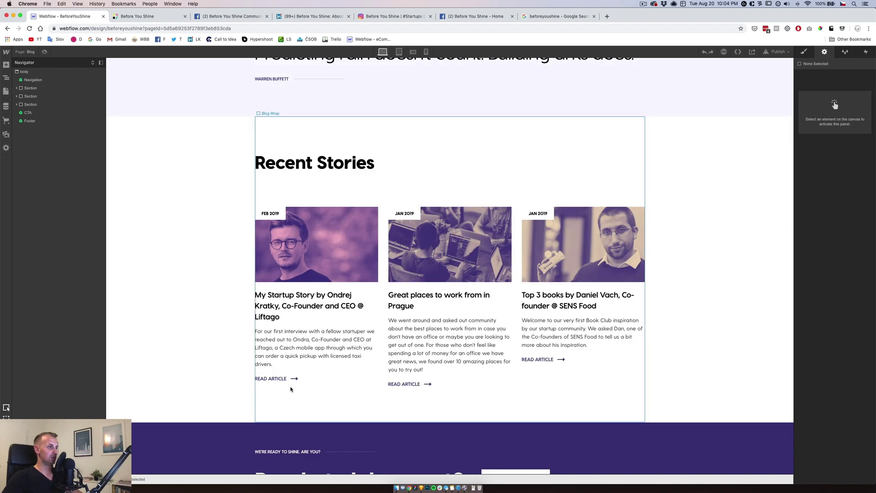
left_click(291, 379)
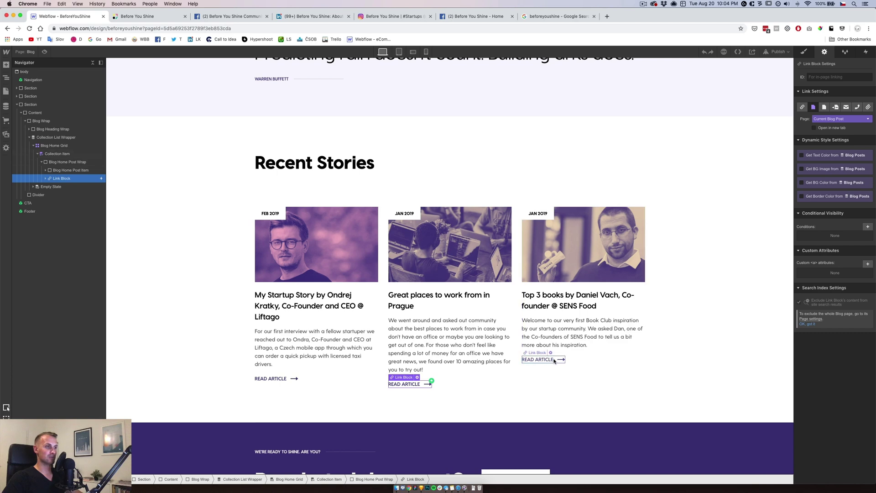
scroll(477, 342, "up", 7)
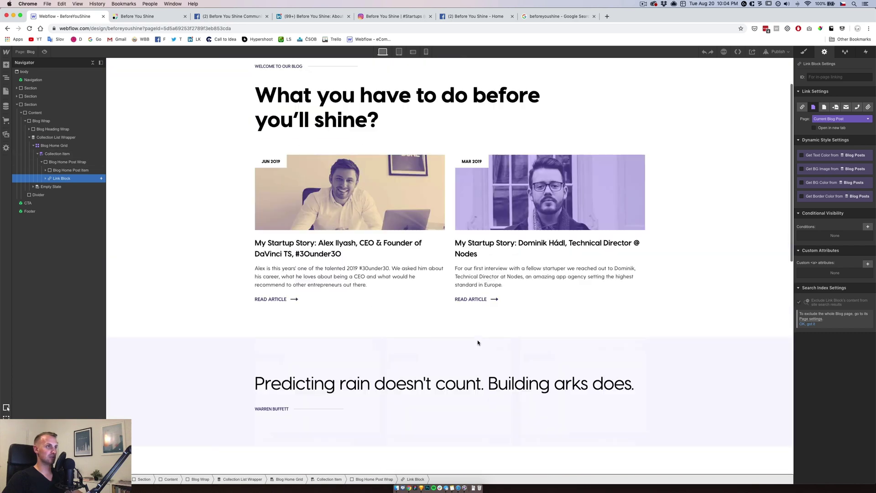
left_click(485, 299)
left_click(288, 300)
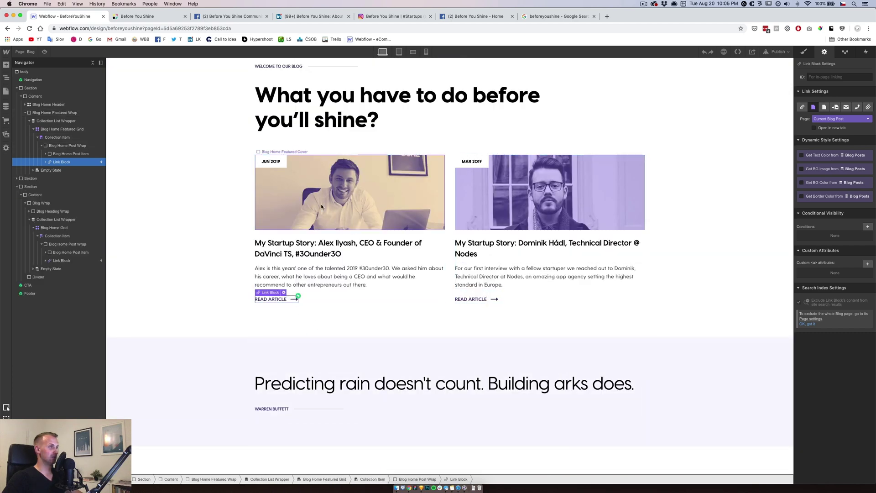
scroll(404, 307, "down", 12)
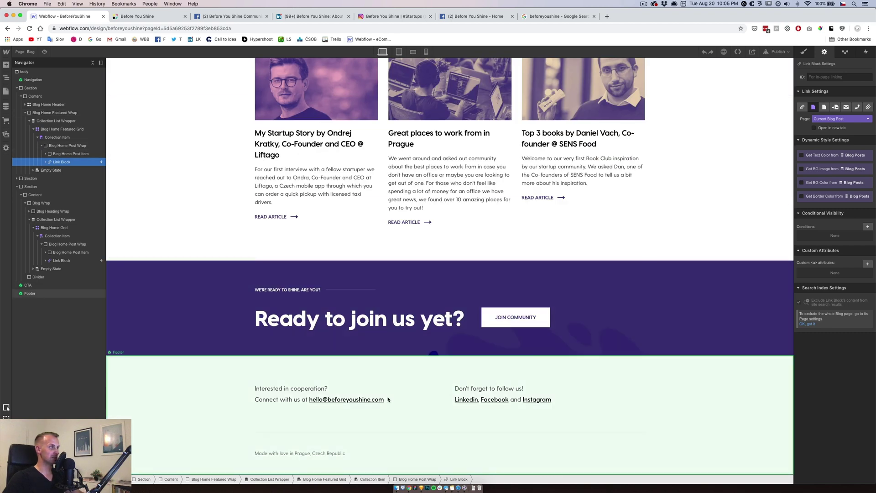
Open the Blog Posts Template page and check the Read Article link settings in the More from our Blog section
left_click(6, 92)
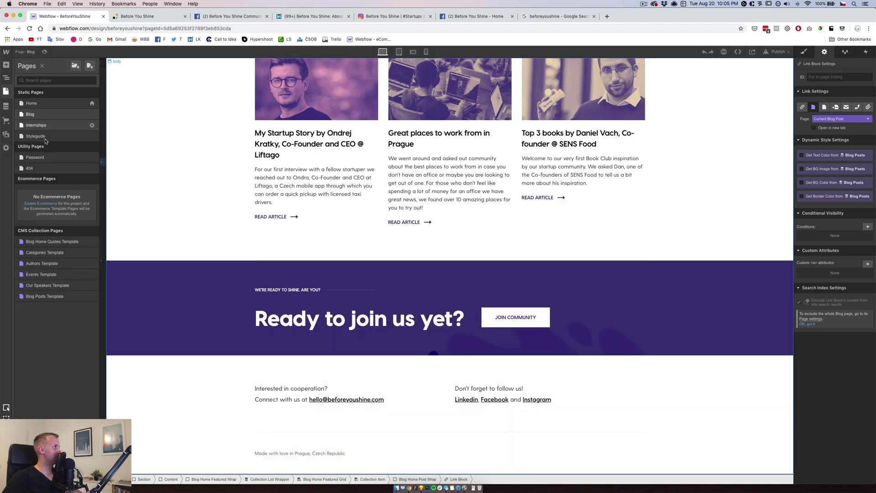
left_click(44, 296)
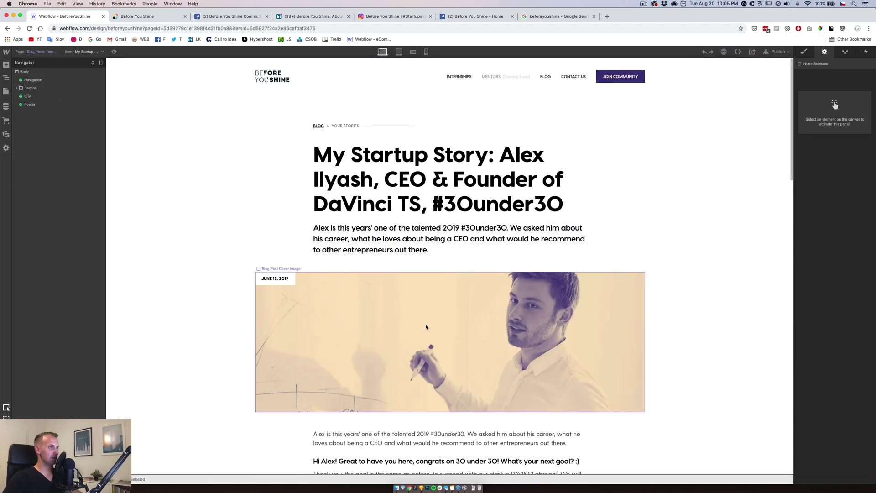
scroll(427, 330, "down", 15)
scroll(427, 331, "down", 7)
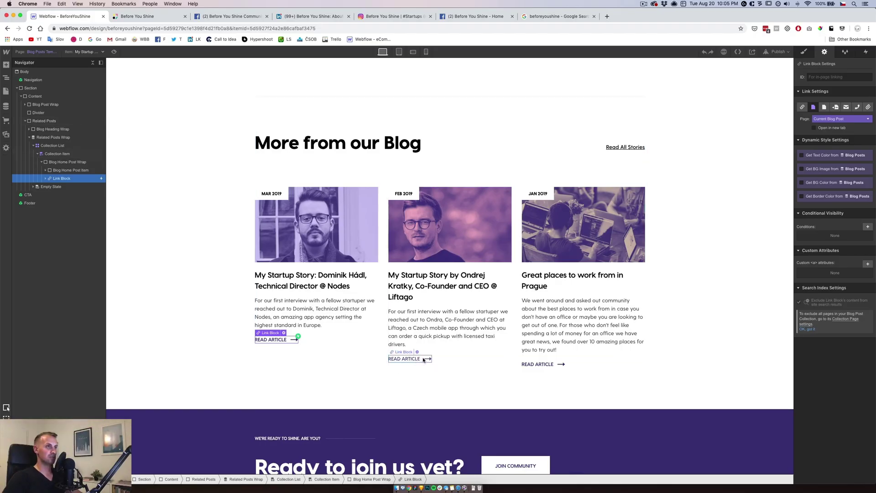
Link Read All Stories in the More from our Blog section to the Blog page
left_click(632, 147)
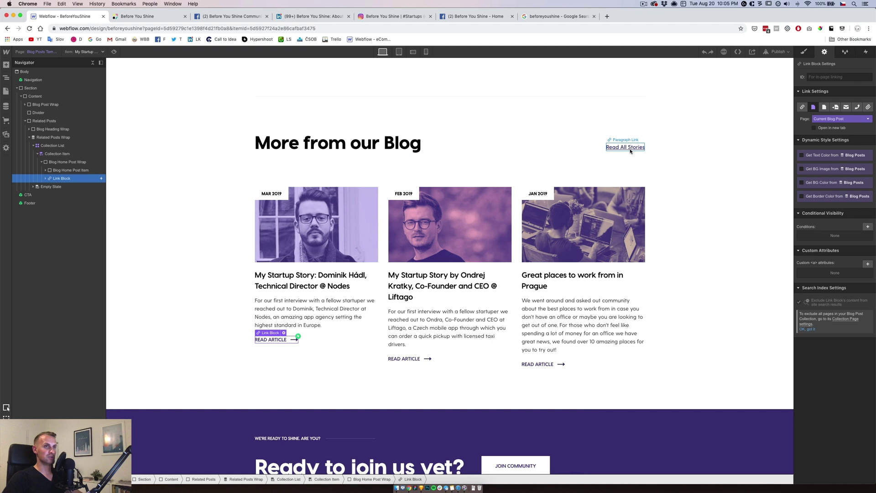
left_click(814, 107)
left_click(831, 119)
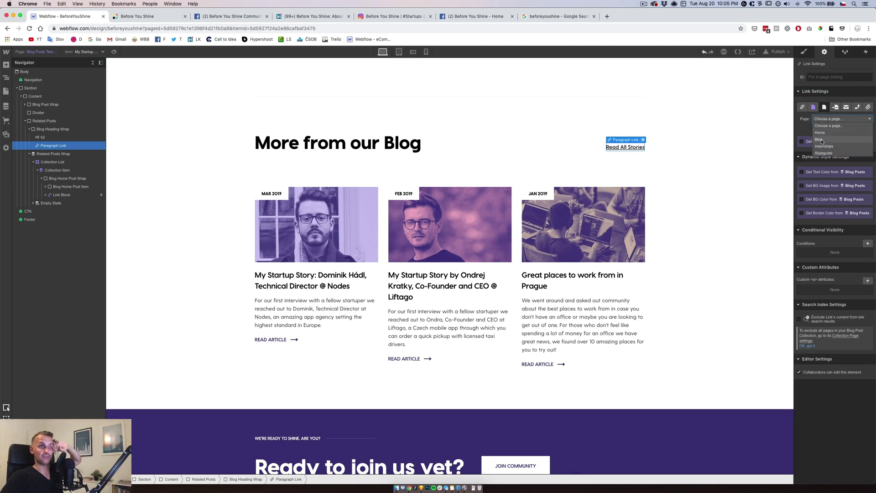
left_click(821, 139)
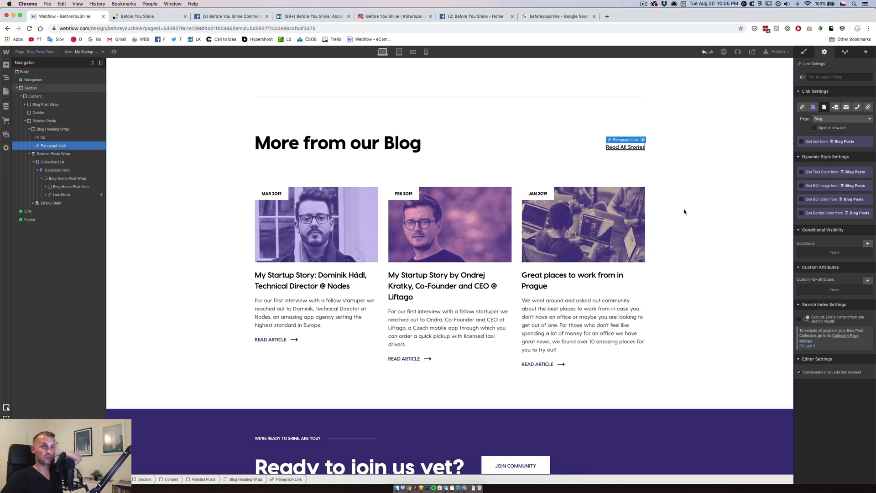
left_click(31, 88)
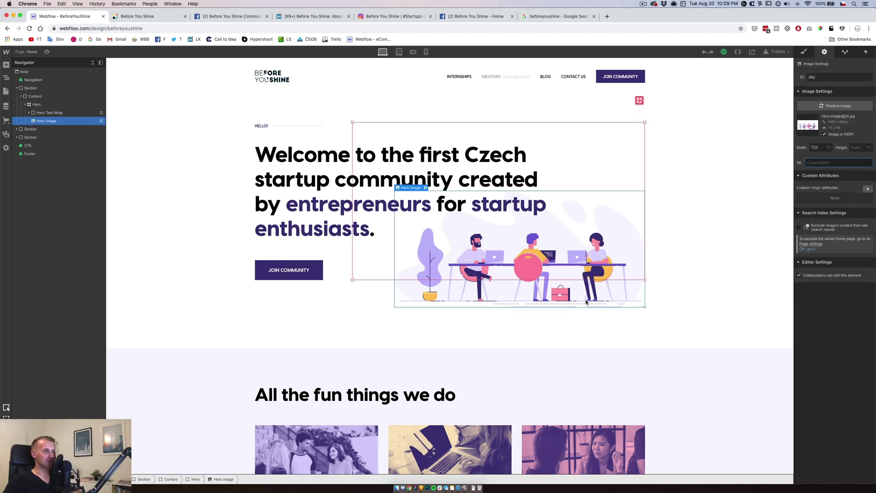
Set the Home page hero image's alt text to "Startup people sitting around a table - Hero Image Before You Shine"
left_click(585, 302)
left_click(812, 162)
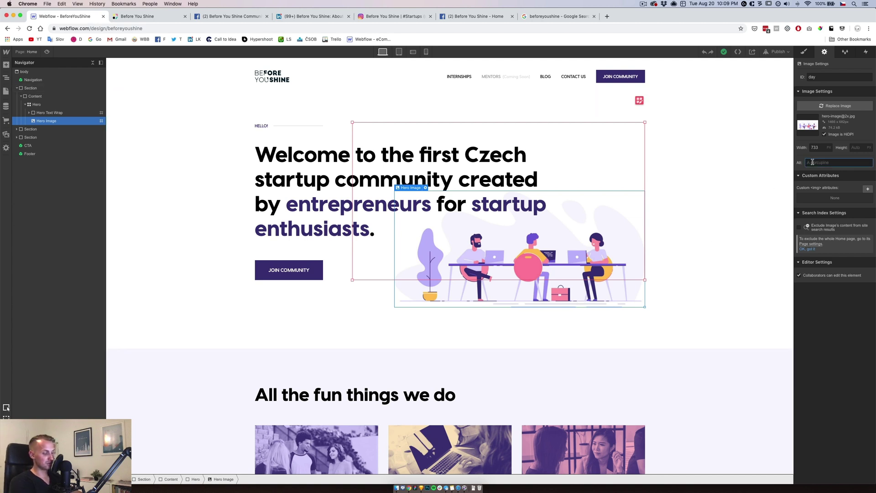
type("Startup people sitting a")
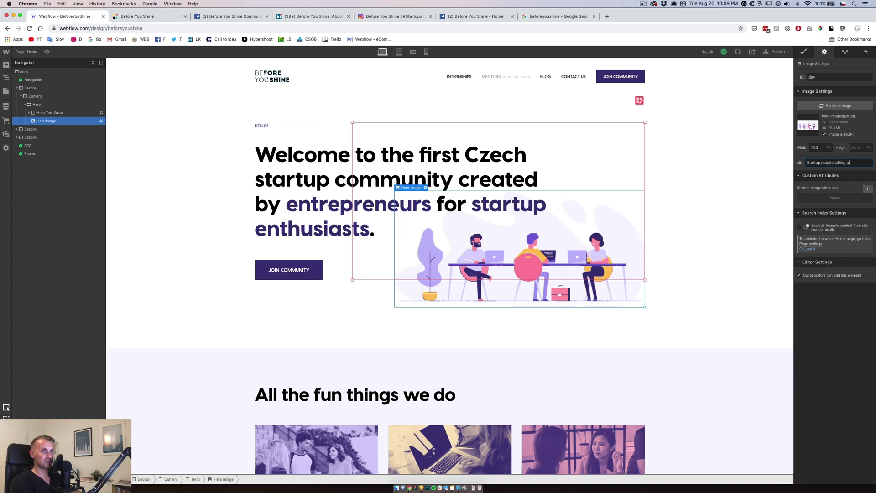
type("und a table - Hero")
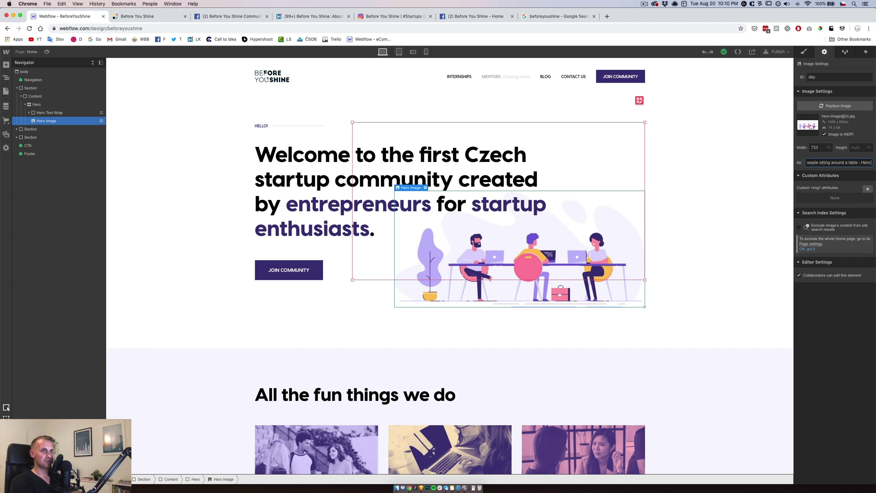
type(" Image Before You Shine")
left_click(295, 305)
Look through the rest of the Home page and the Blog page for images, and return to the Home page
scroll(301, 301, "down", 3)
scroll(309, 300, "down", 15)
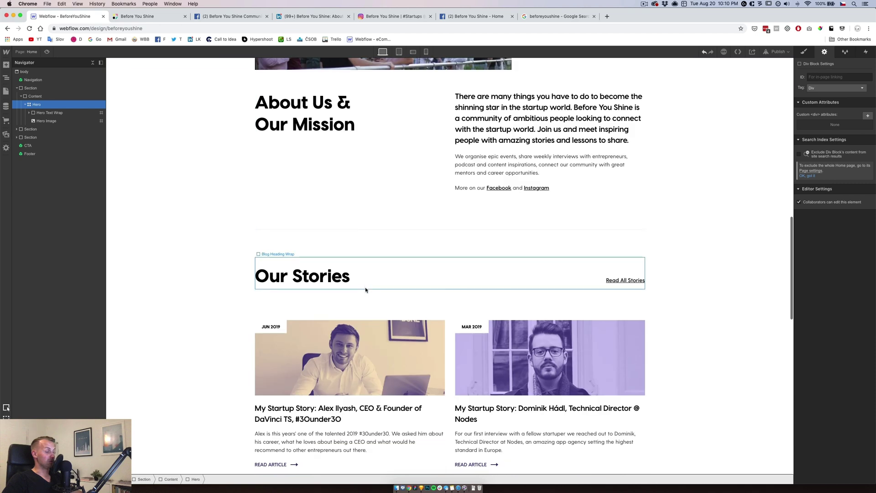
scroll(365, 290, "down", 7)
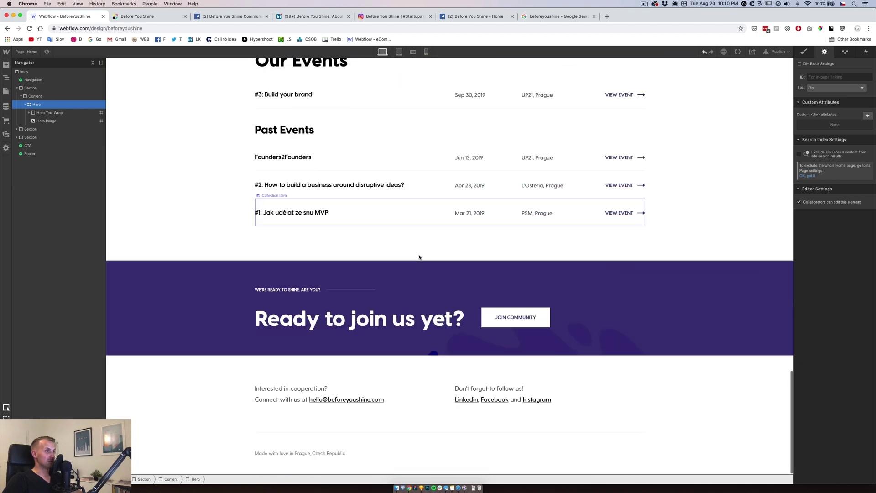
left_click(6, 92)
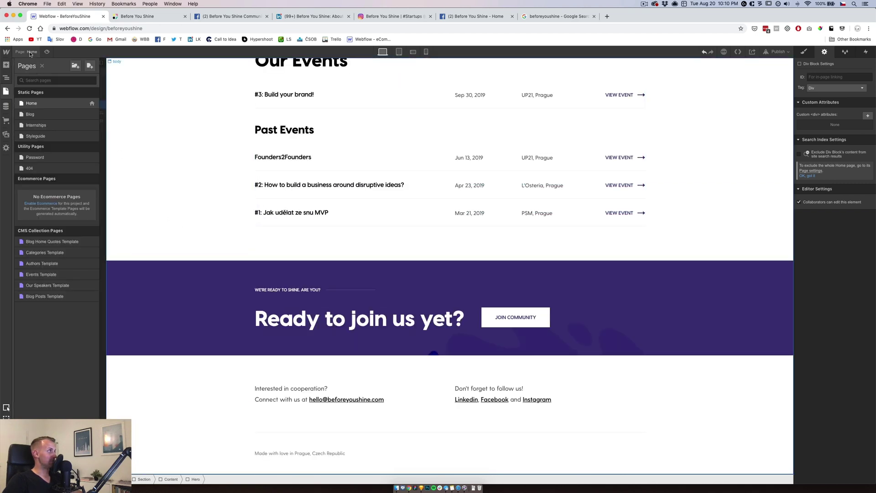
left_click(35, 115)
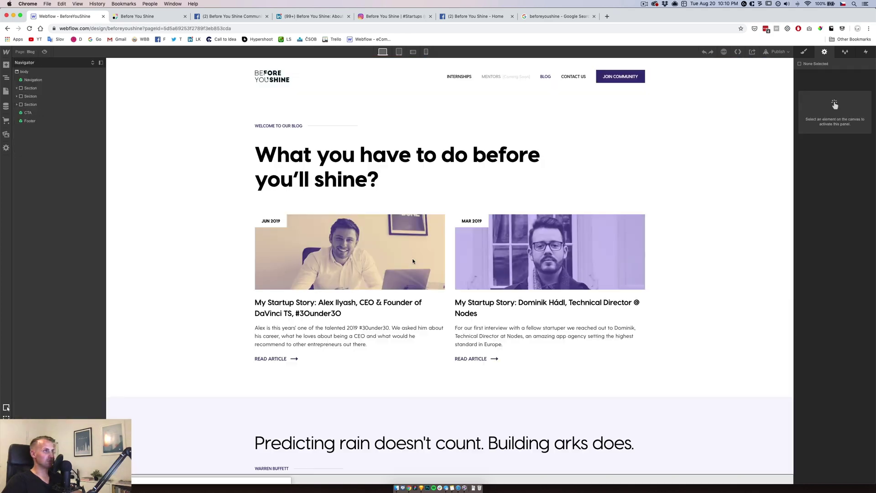
scroll(398, 235, "down", 15)
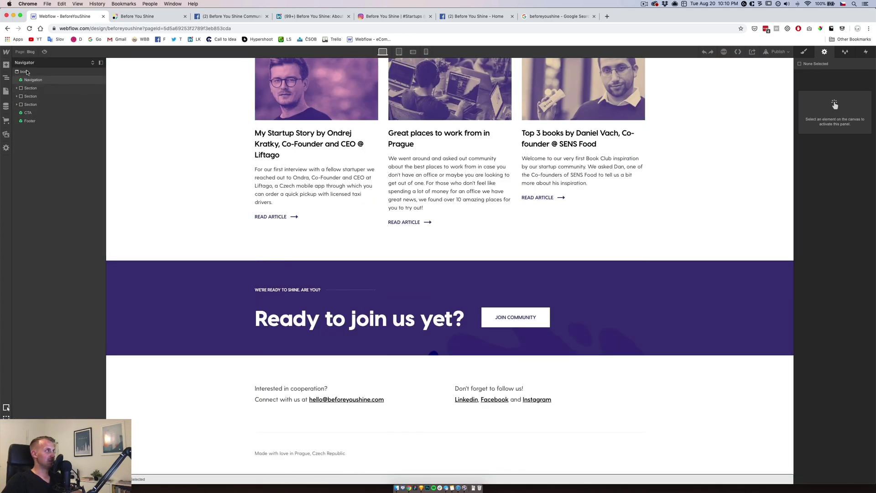
left_click(8, 91)
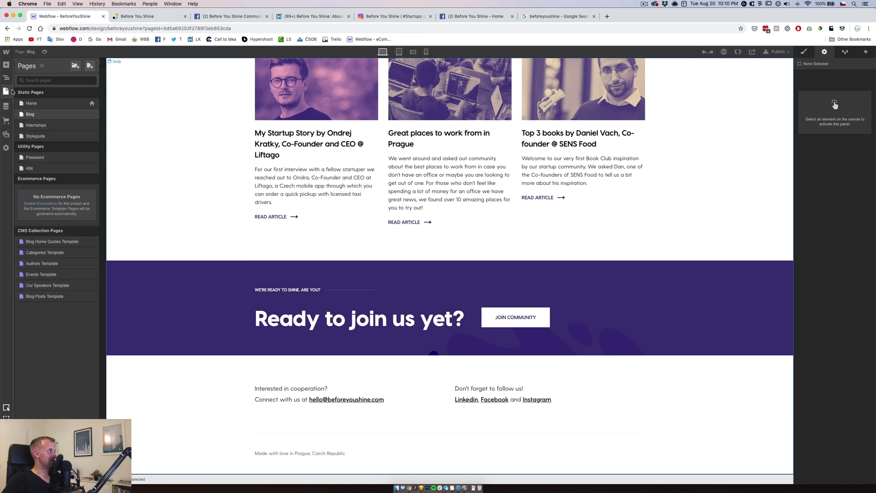
left_click(32, 104)
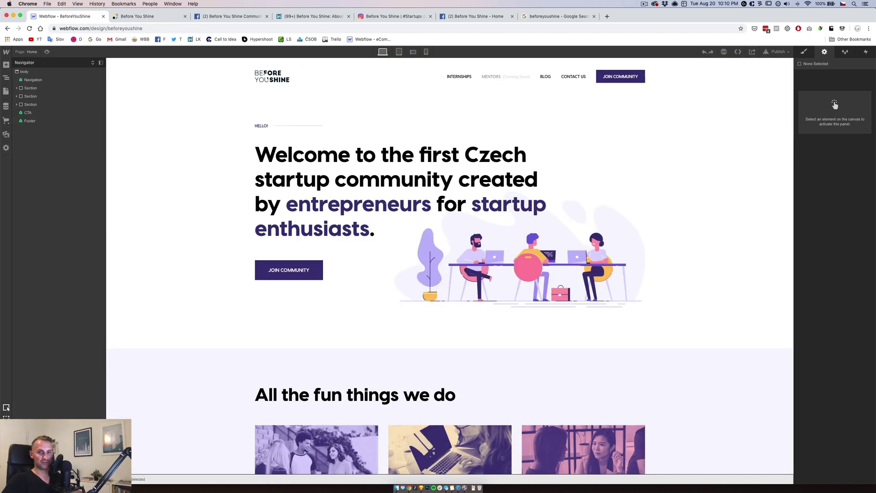
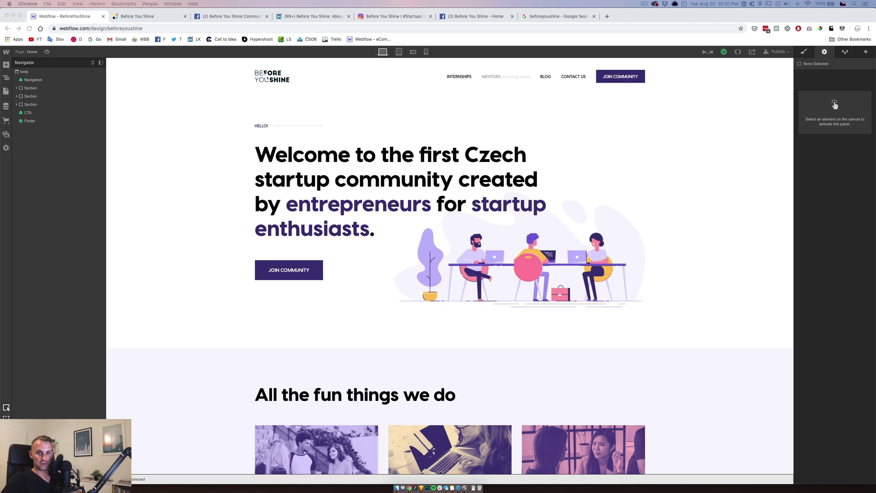
Add a link block inside the Community card's Service Cover Image, leaving its link settings unchanged
scroll(331, 346, "down", 3)
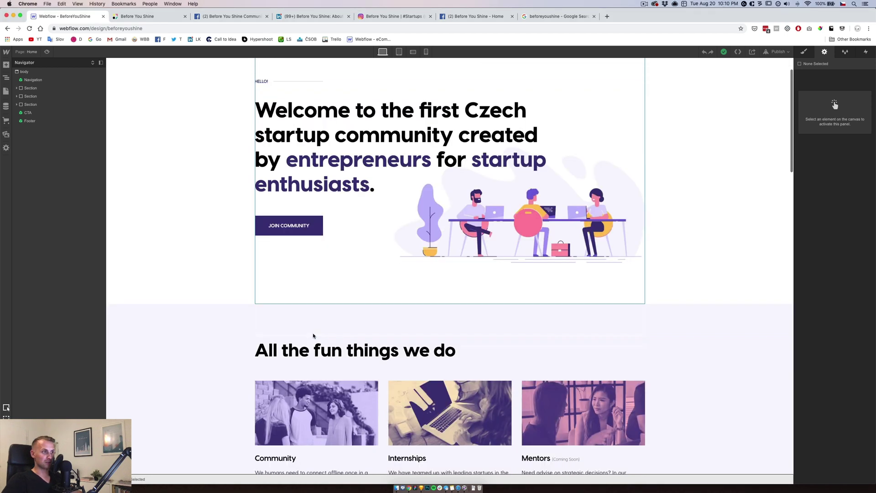
left_click(324, 350)
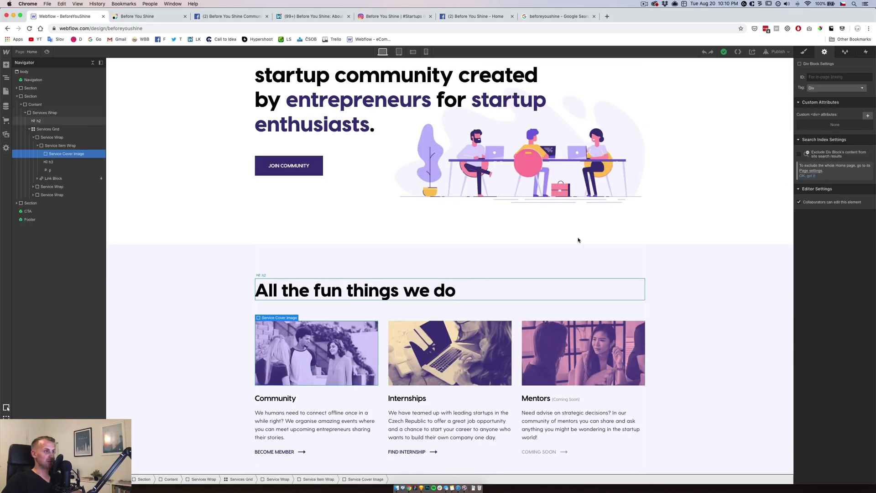
left_click(806, 52)
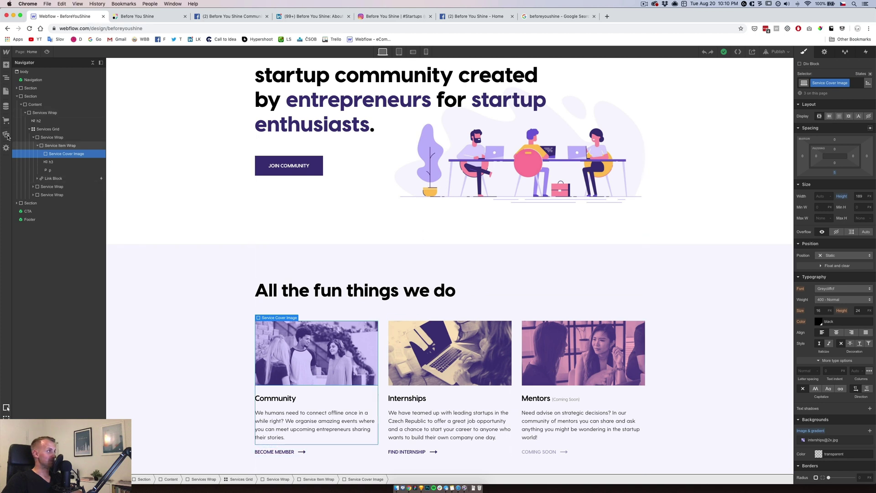
left_click(6, 65)
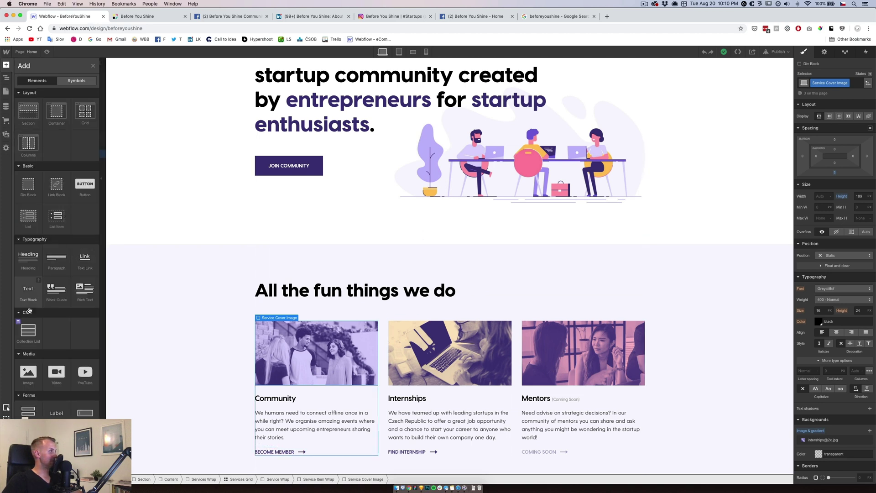
left_click_drag(56, 185, 317, 351)
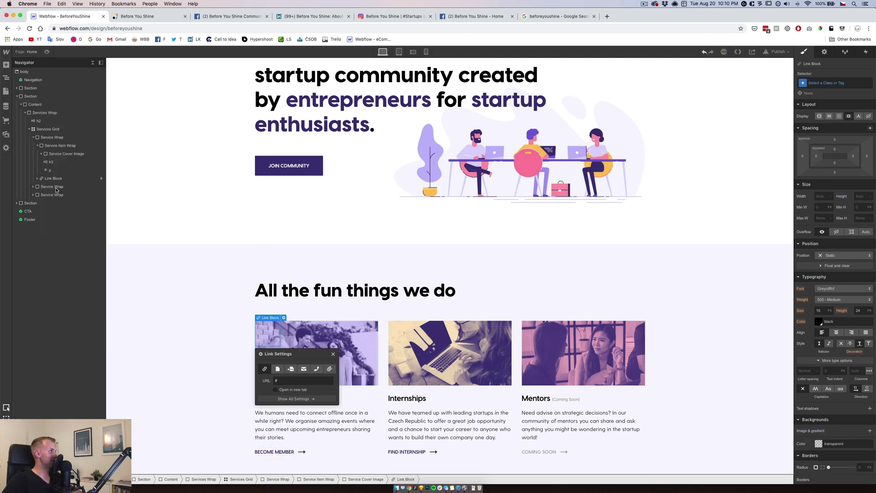
left_click(333, 355)
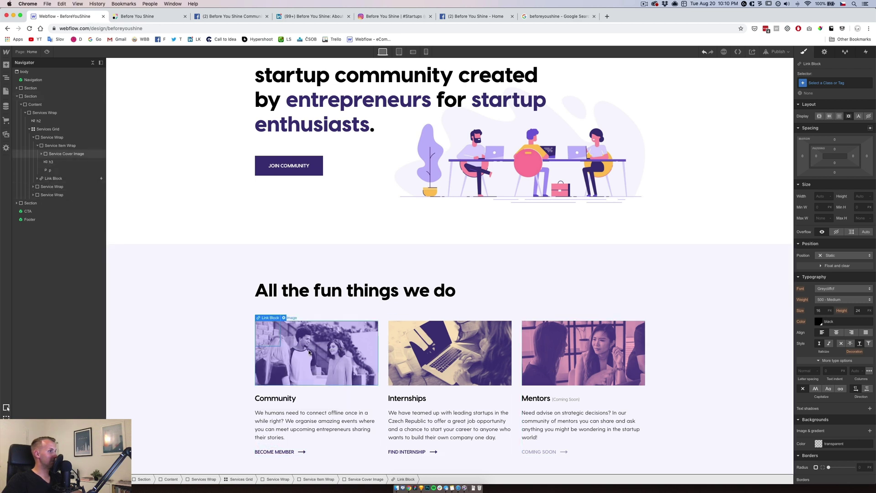
Reverse the nesting so that the Community card's Service Cover Image sits inside the new link block
left_click(66, 154)
left_click(41, 153)
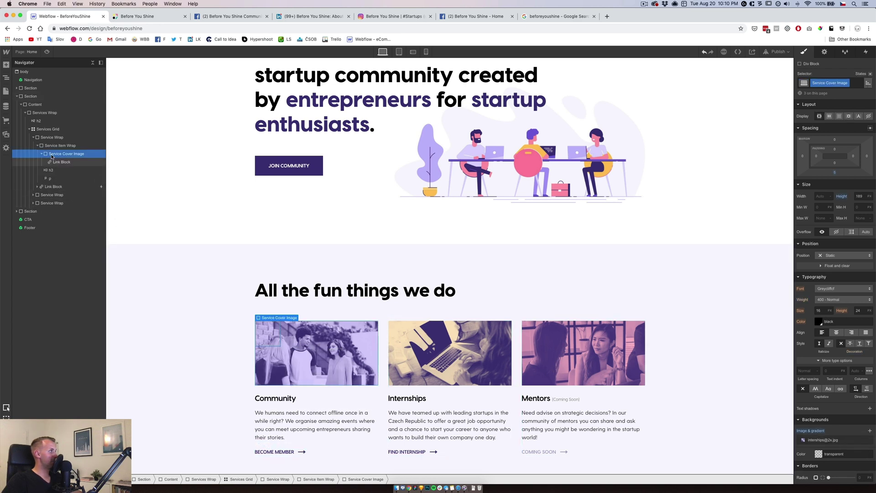
left_click_drag(52, 157, 70, 163)
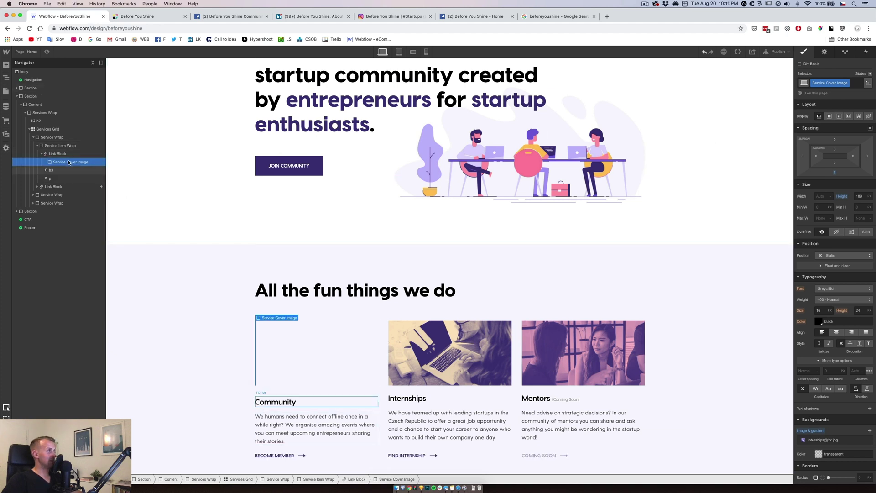
Set the width of the link block around the Community cover image to 100%
left_click(59, 154)
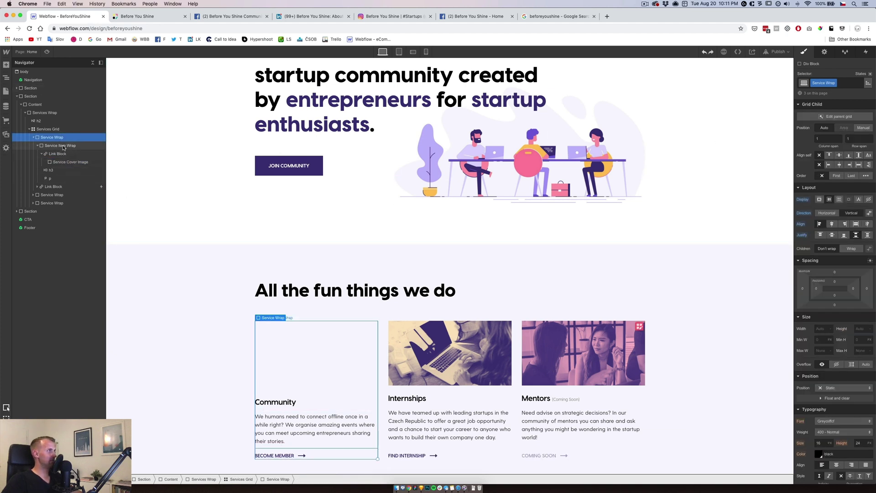
left_click(820, 196)
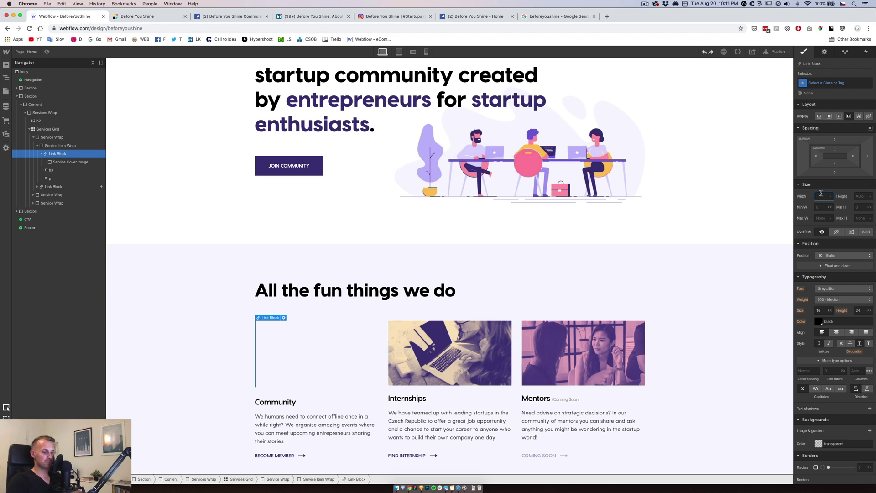
type("100%")
key("Return")
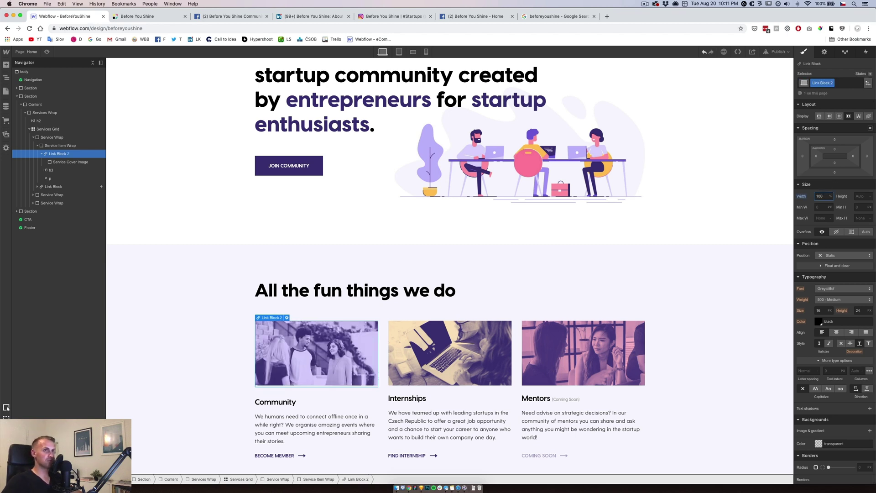
Give the Community card's link block a 5 px bottom margin and reset the bottom margin of the Service Cover Image inside it
left_click(306, 364)
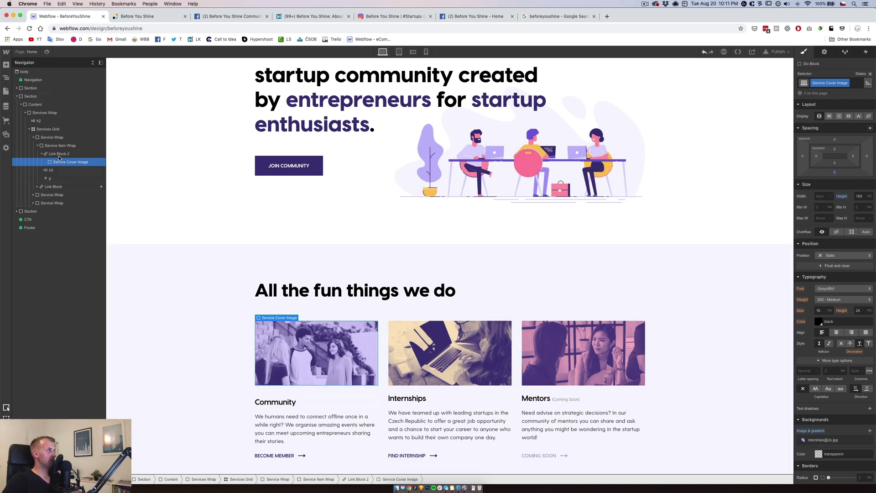
left_click(58, 154)
left_click(316, 352)
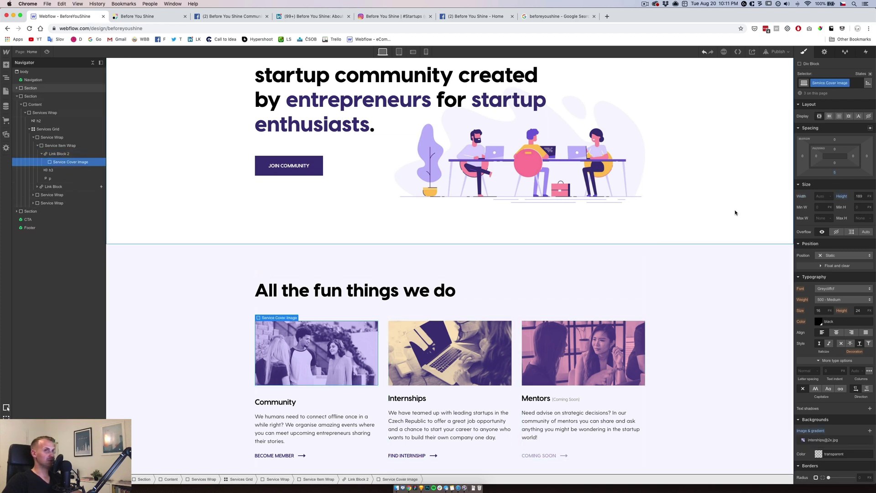
left_click(64, 154)
left_click(837, 173)
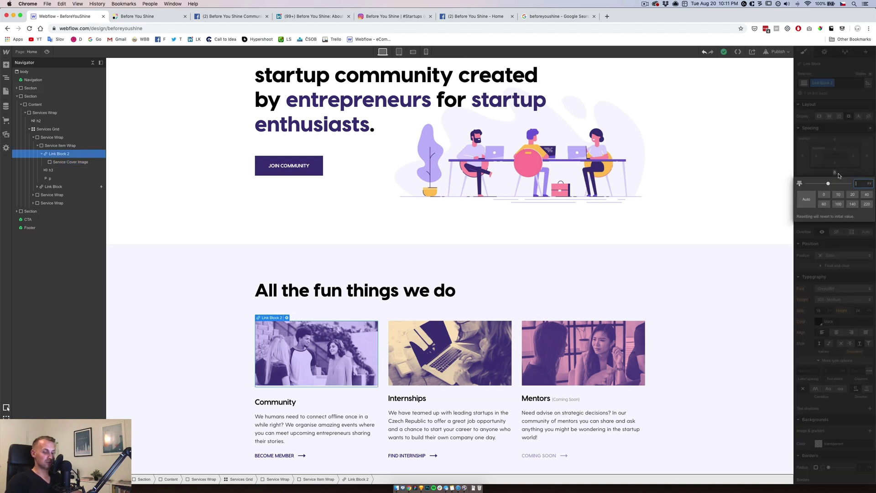
type("5")
key("Return")
left_click(69, 162)
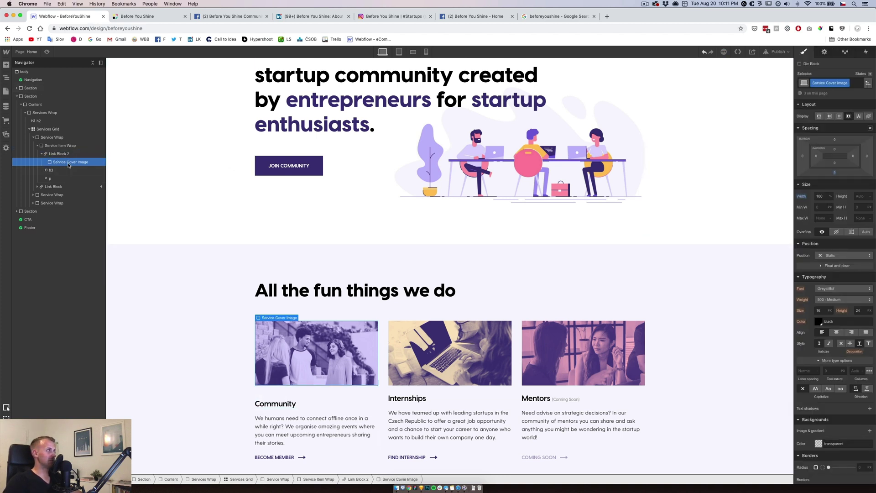
left_click(836, 172, "alt")
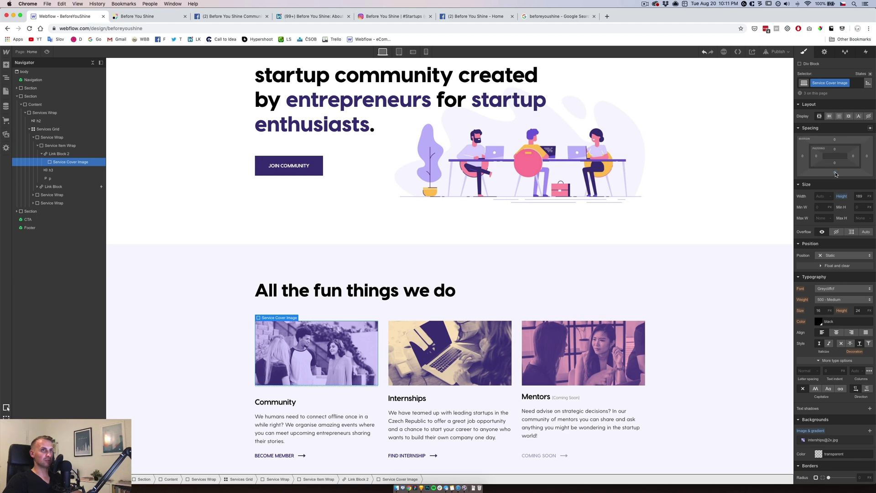
Name the class of the link block around the Community cover image Service Cover Link Block
left_click(62, 154)
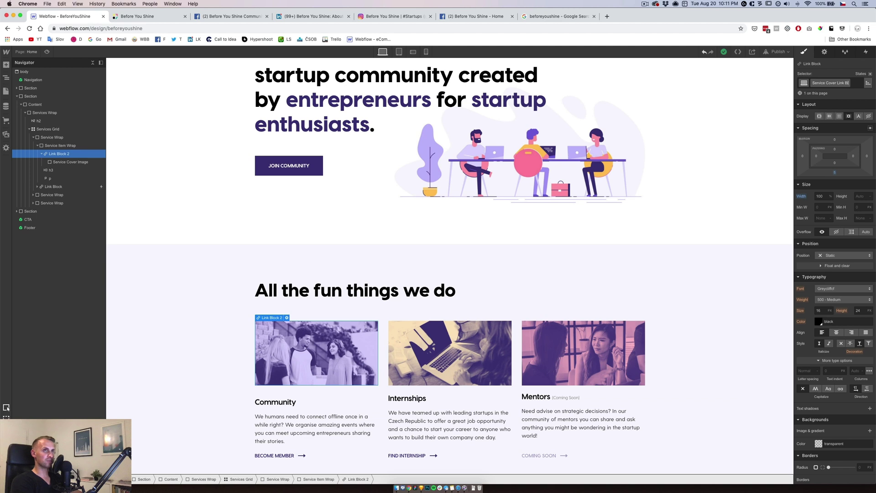
key("Return")
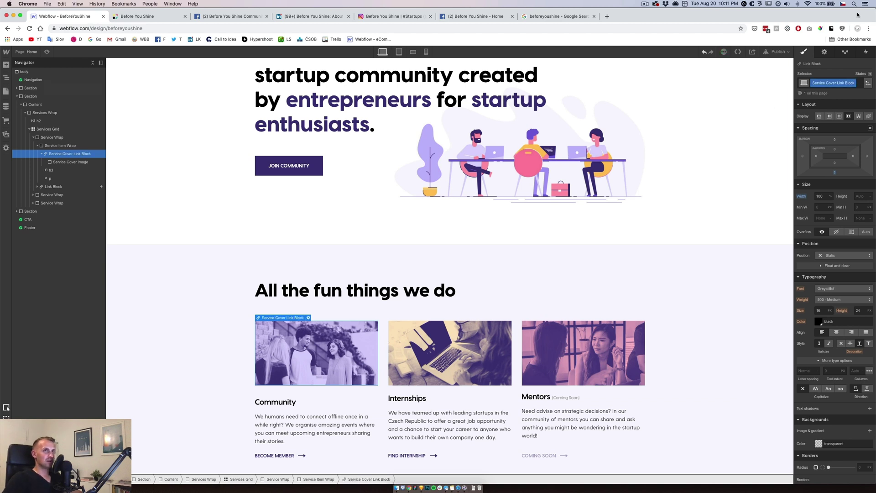
Copy the Facebook group URL from the Become Member link to the Community card's Service Cover Link Block and make it open in a new tab
left_click(824, 52)
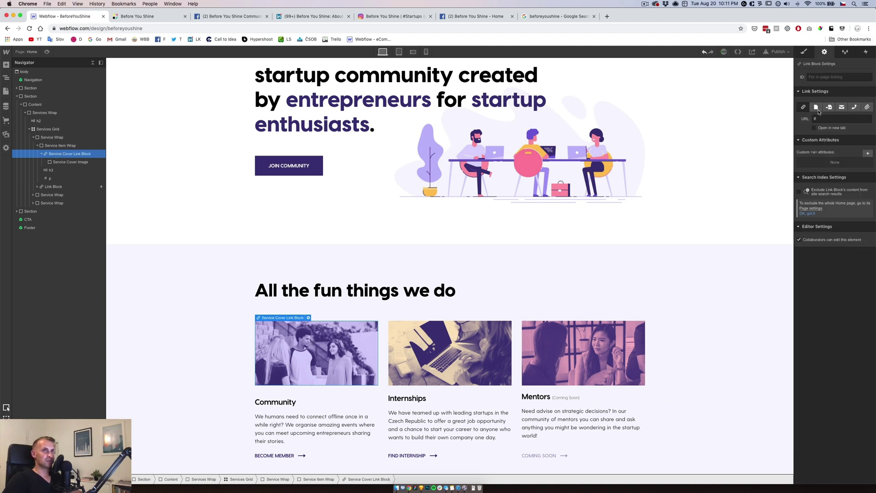
left_click(817, 108)
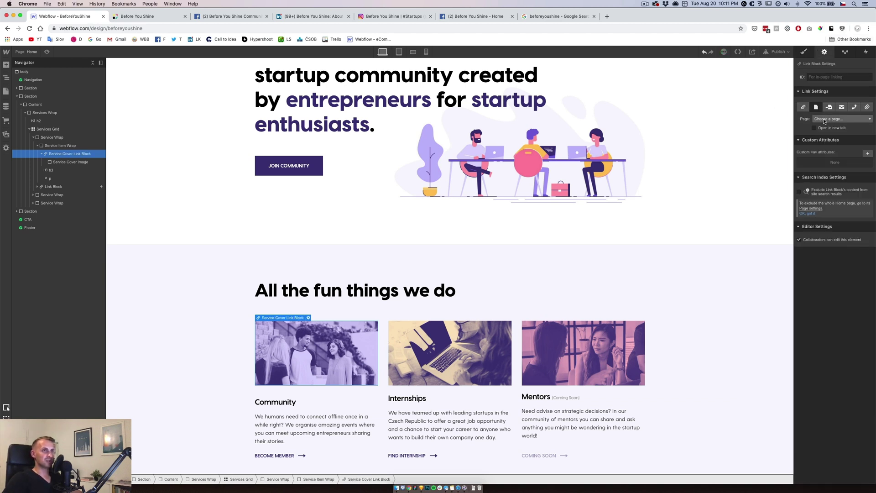
left_click(295, 456)
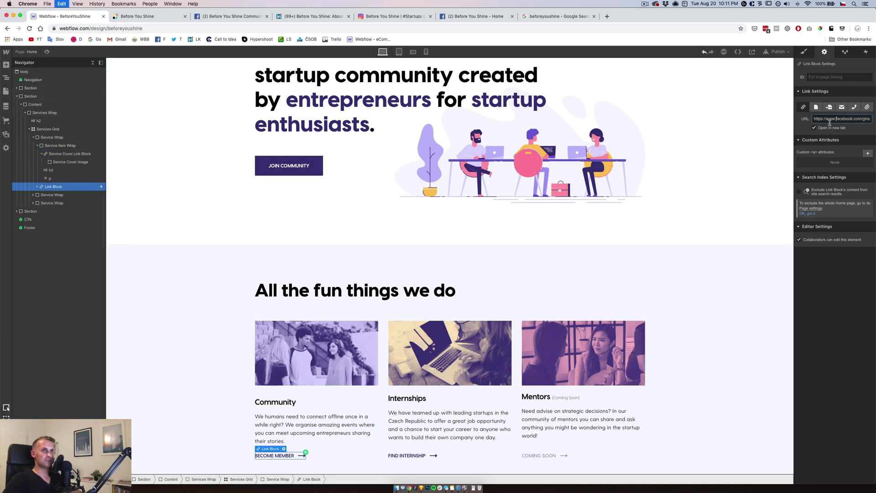
left_click(316, 352)
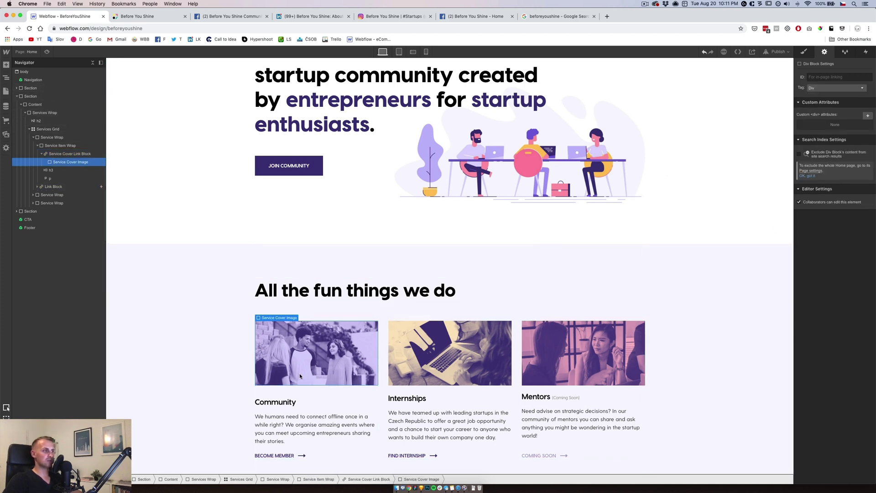
left_click(69, 153)
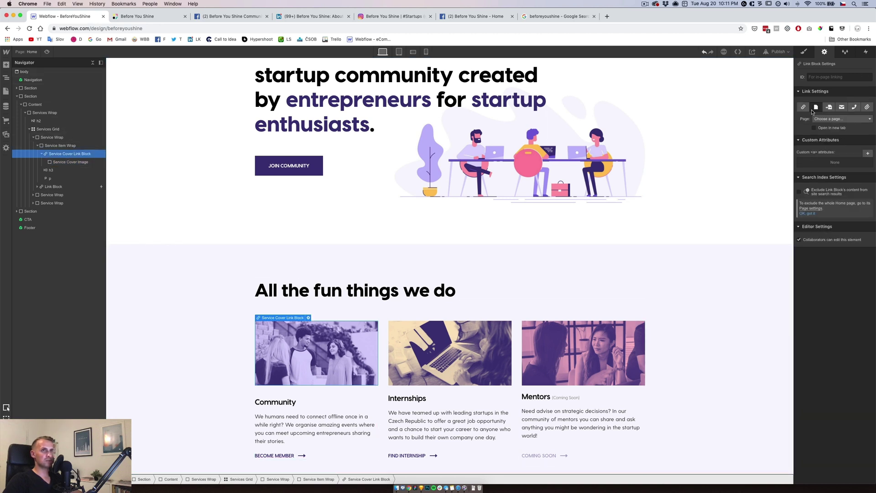
left_click(804, 107)
key("super+v")
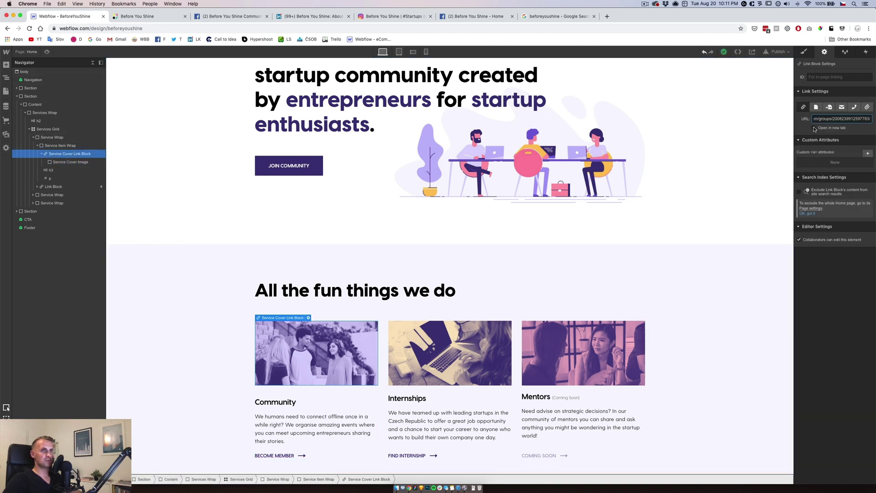
left_click(815, 129)
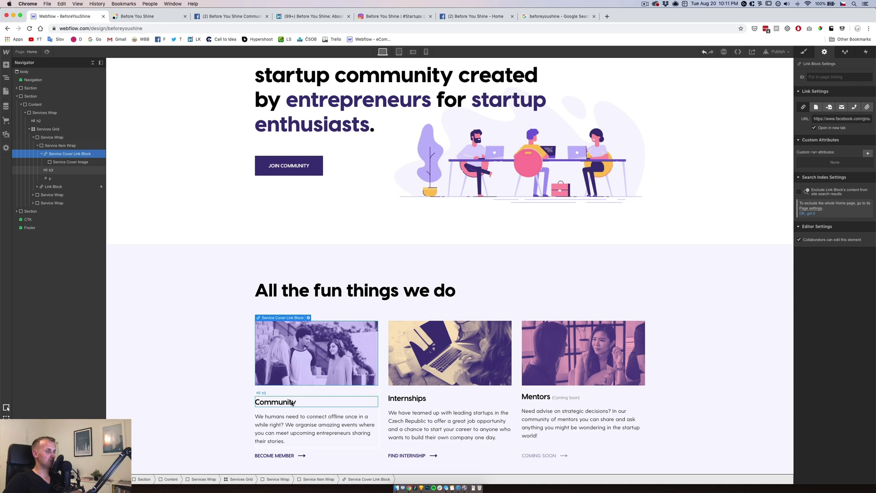
left_click(297, 382)
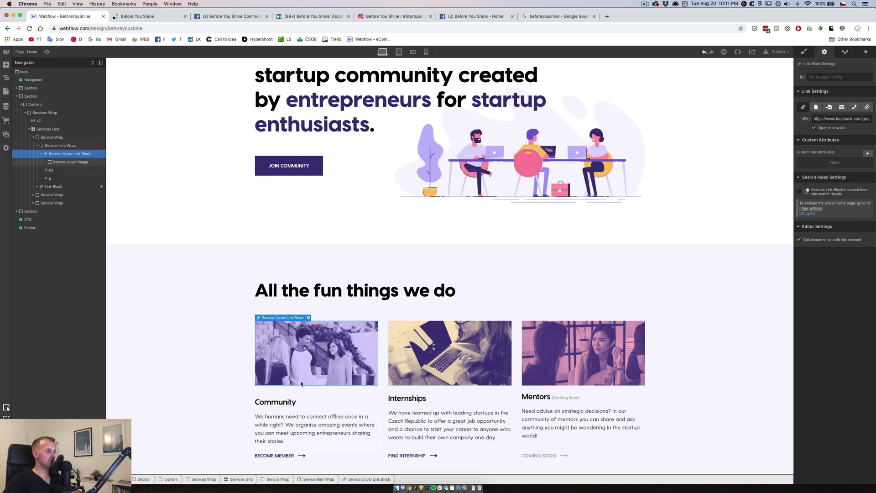
Set the display of the Community card's Service Cover Link Block to block
left_click(803, 53)
left_click(64, 154)
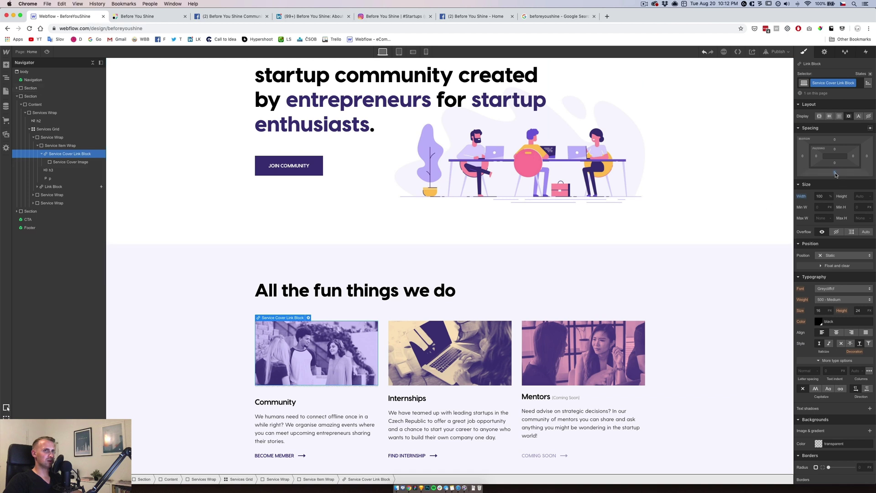
left_click(819, 116)
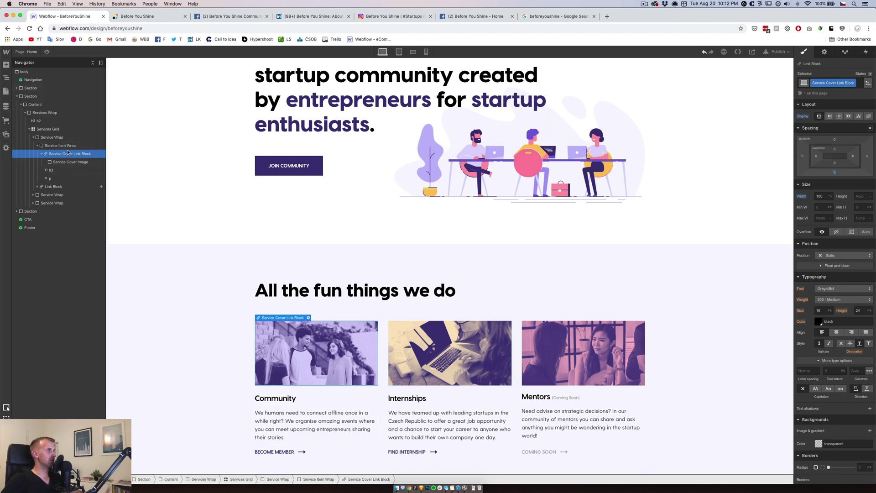
Turn the Community heading text into a link to the copied Facebook group URL that opens in a new tab
left_click(41, 154)
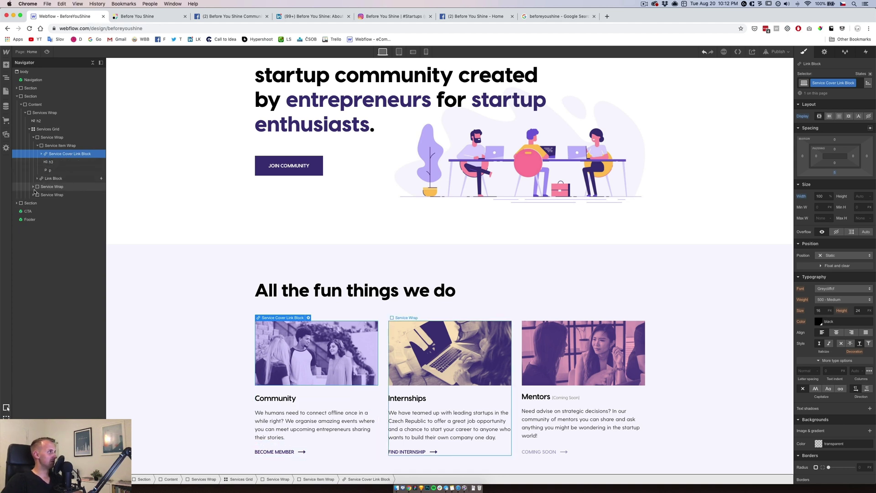
left_click(50, 161)
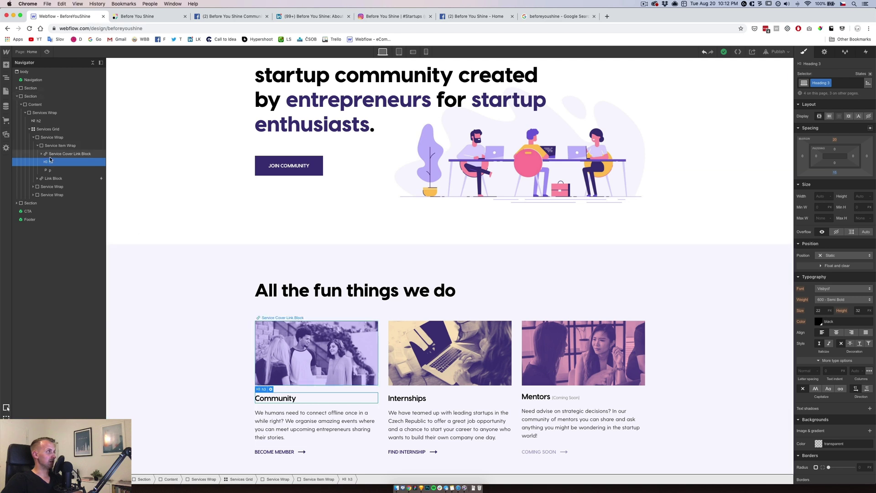
double_click(275, 398)
left_click(277, 386)
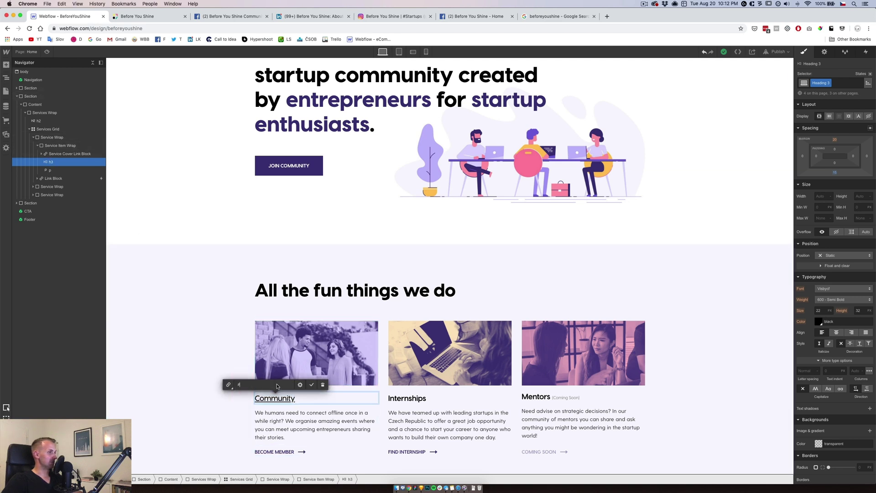
key("Return")
left_click(274, 391)
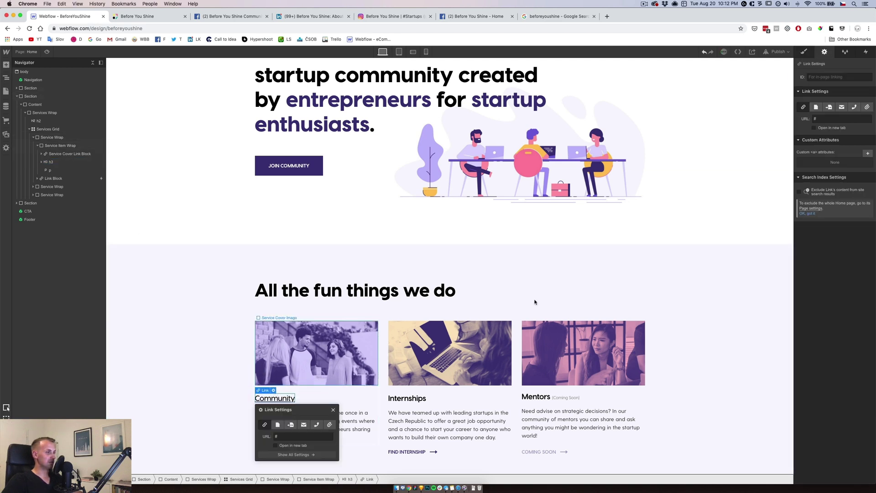
key("super+v")
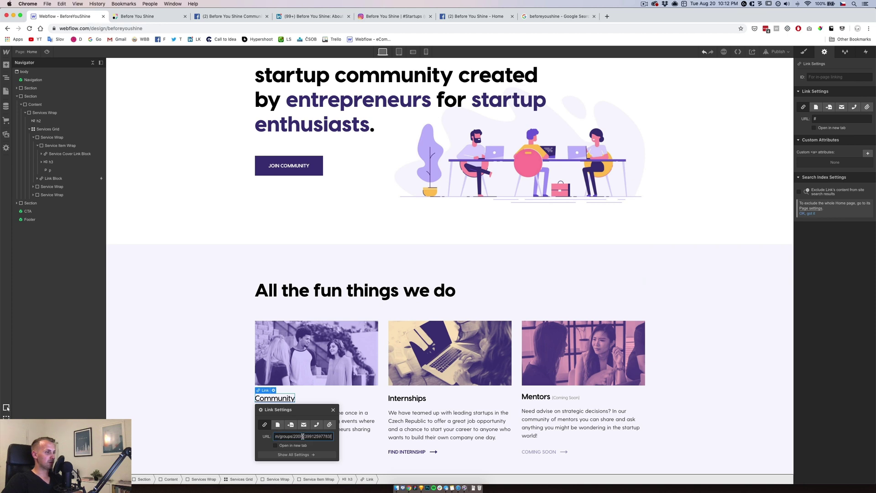
left_click(276, 446)
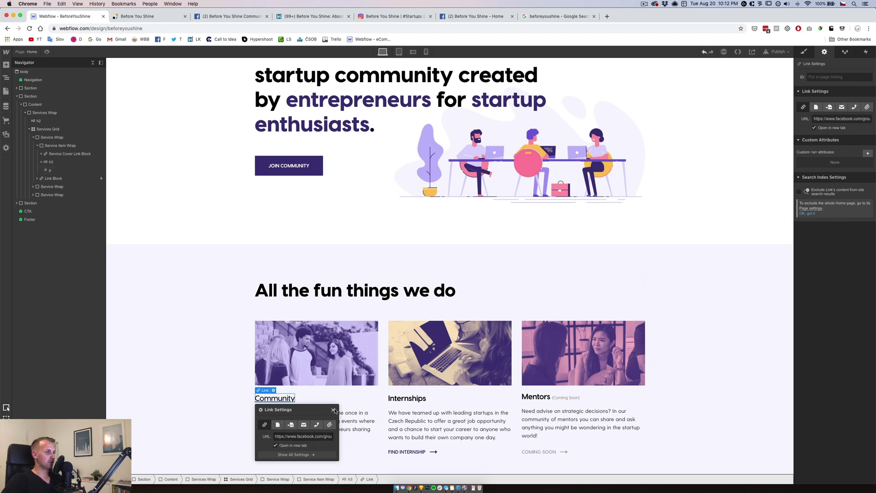
key("Escape")
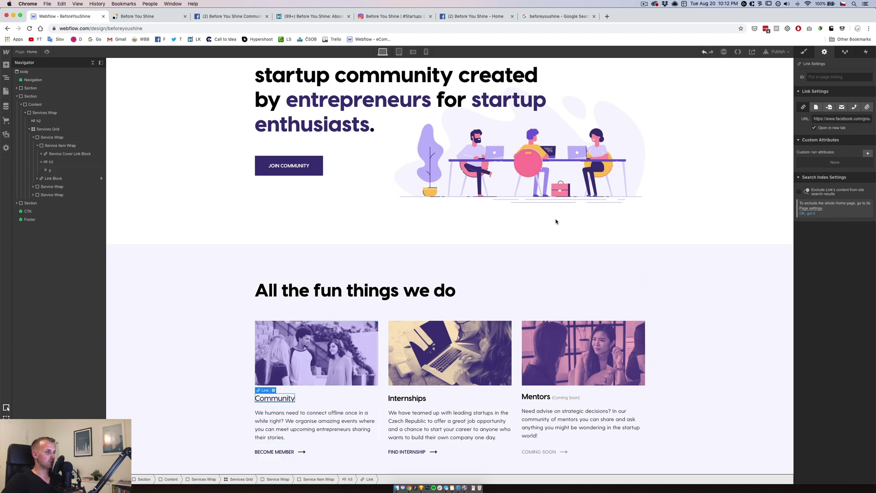
Style the Community heading link as 600 - Semi Bold without underline and name its class Service Link Span
left_click(805, 51)
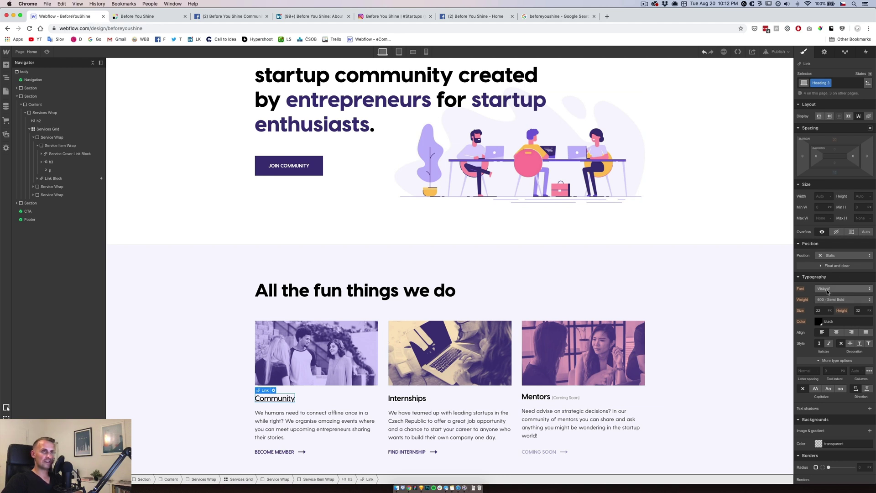
left_click(278, 398)
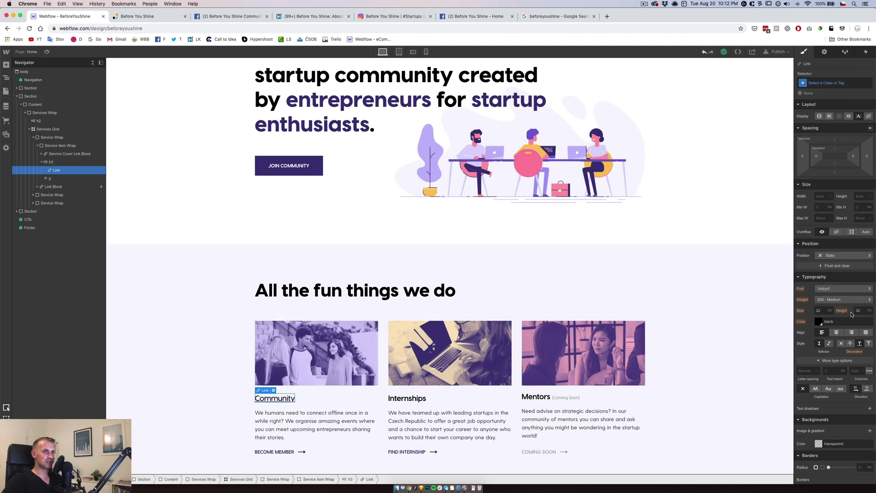
left_click(827, 301)
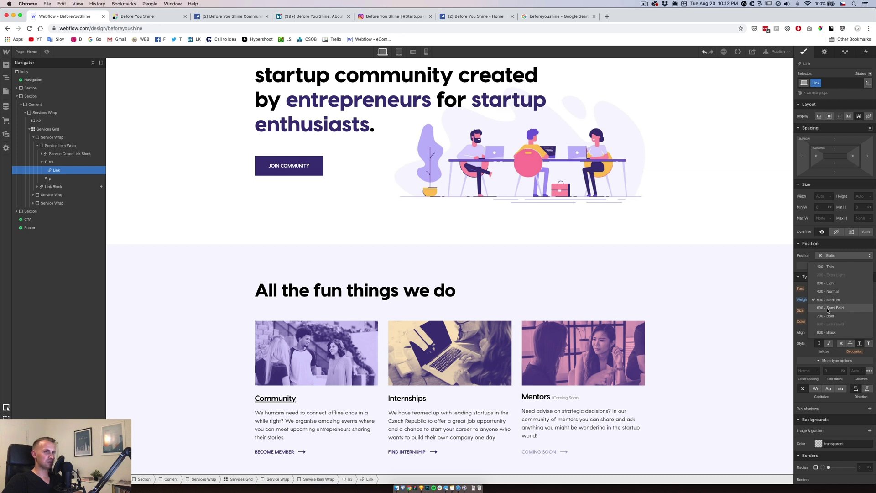
left_click(829, 308)
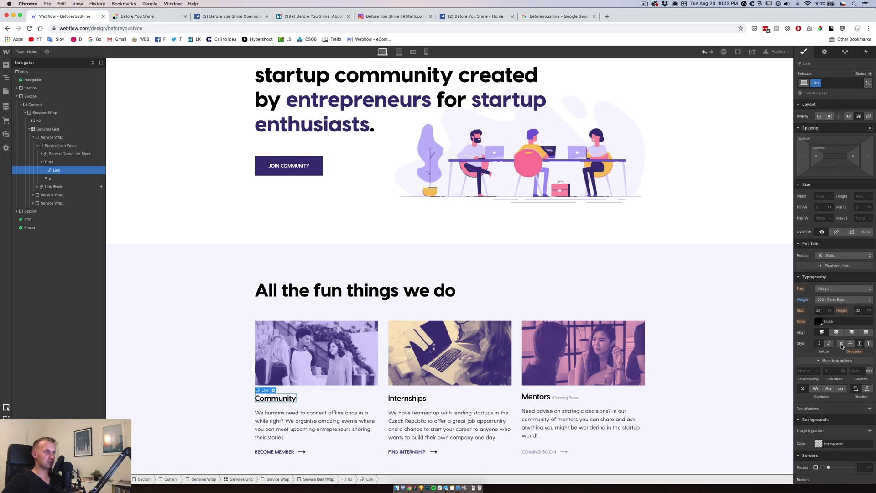
left_click(248, 407)
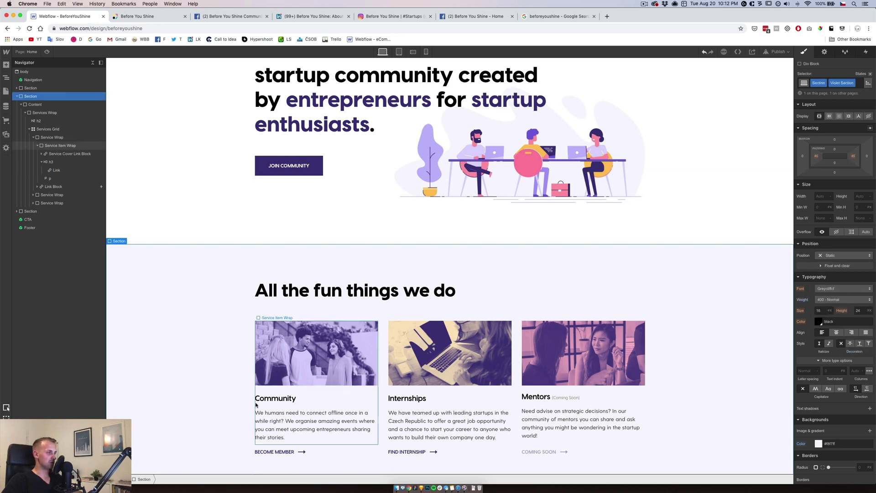
left_click(274, 401)
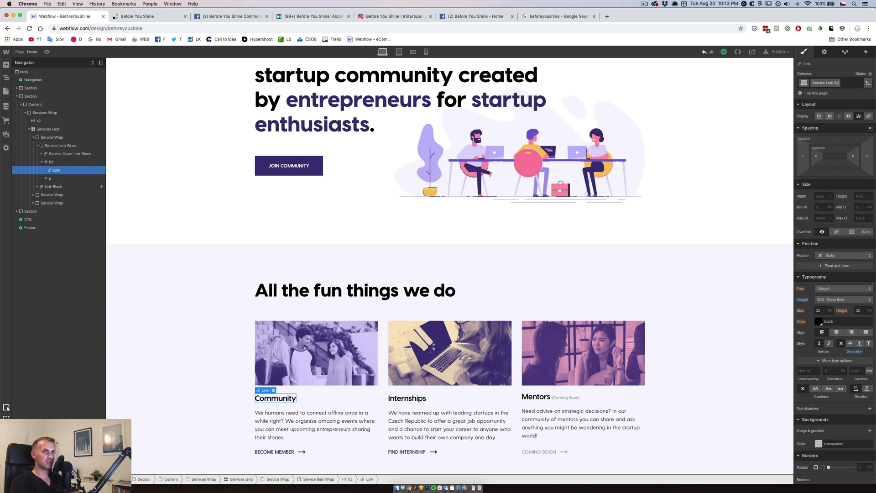
key("Return")
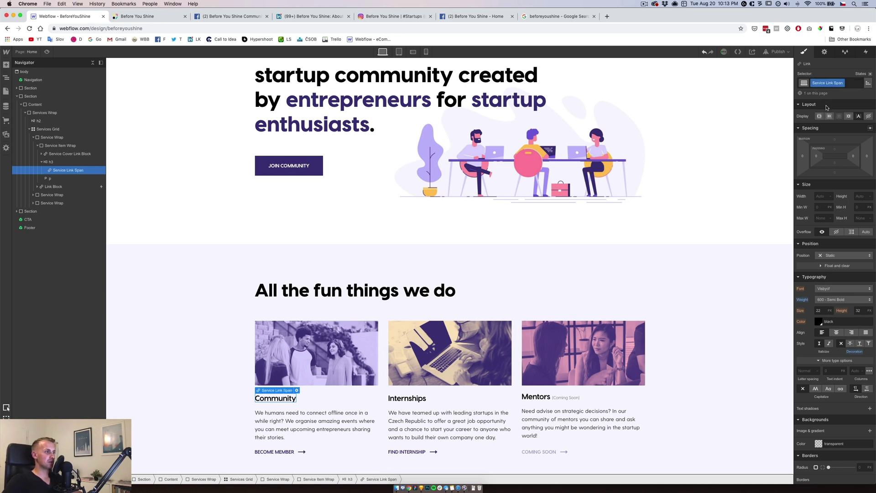
Turn the Internships and Mentors heading texts into links and apply the Service Link Span class to both
left_click(403, 399)
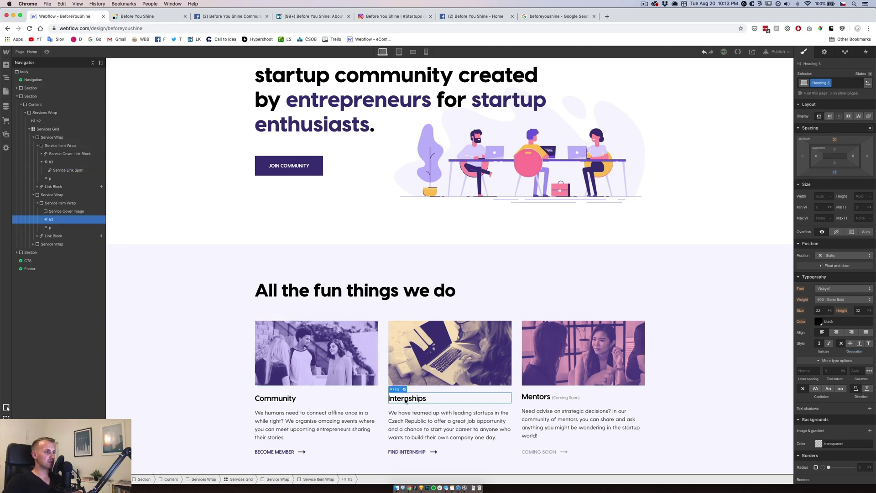
double_click(406, 400)
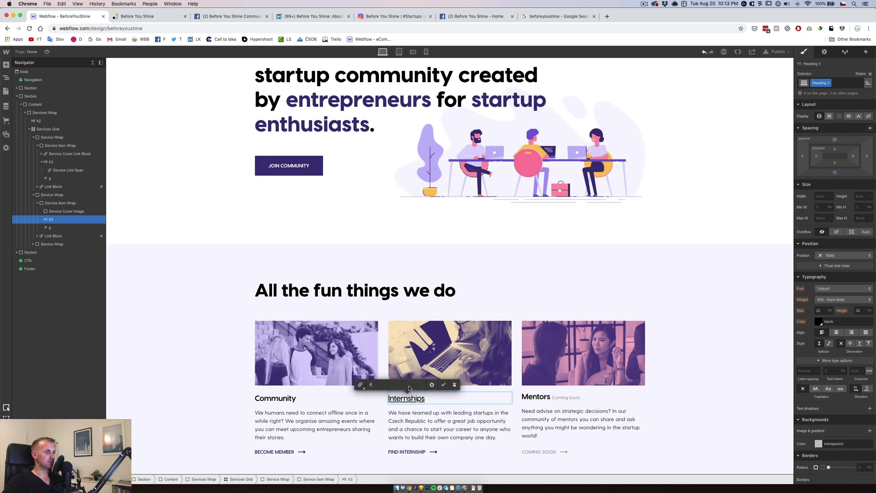
key("Escape")
left_click(449, 353)
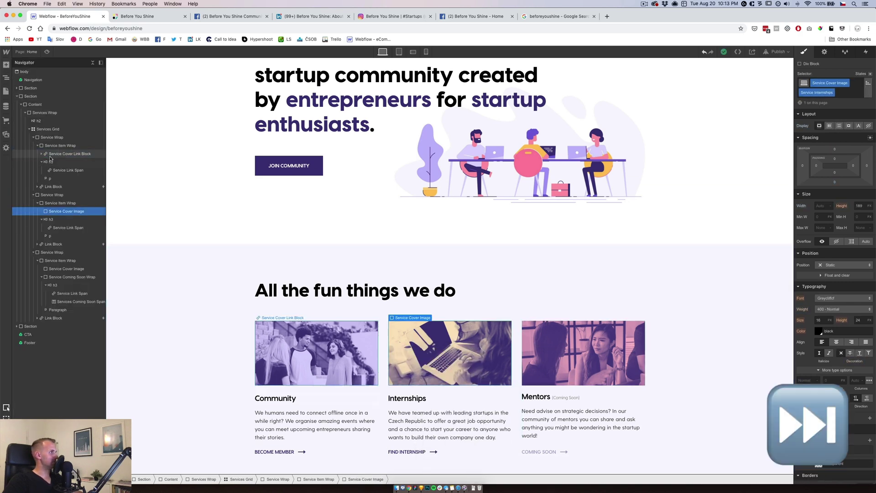
left_click(535, 396)
key("d")
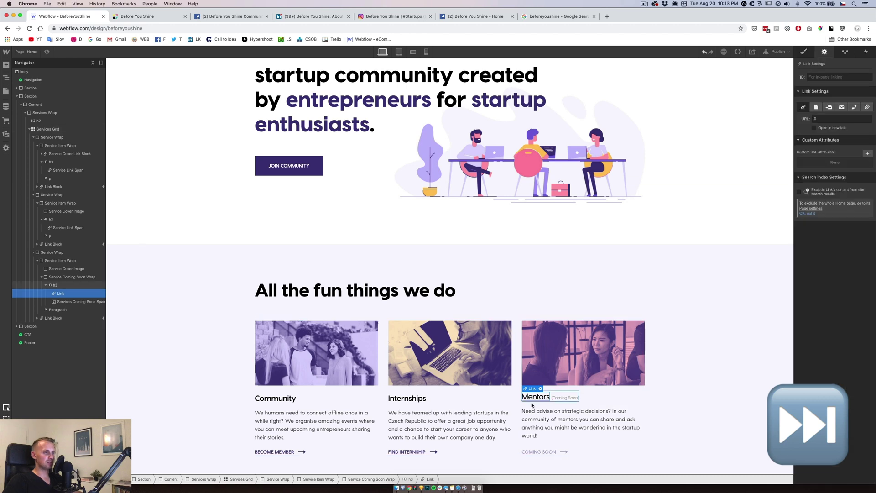
key("s")
left_click(406, 398)
left_click(819, 82)
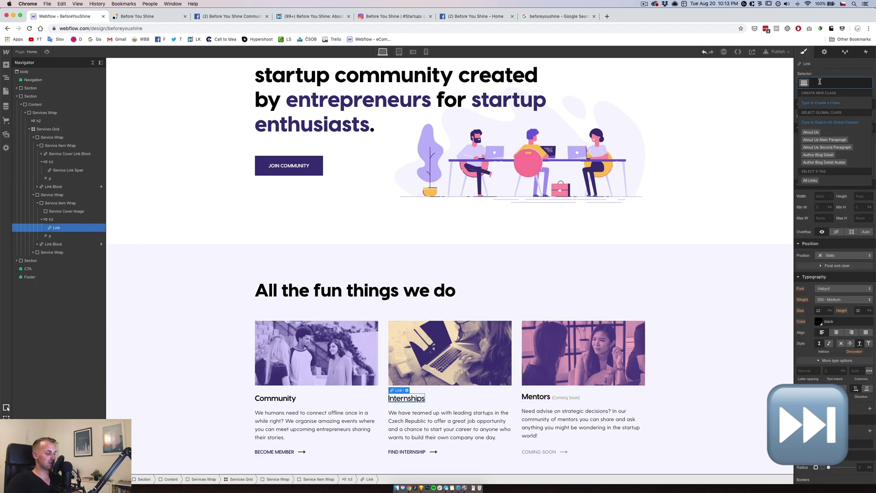
Delete the link block nested inside the Internships card's Service Cover Image
left_click(65, 220)
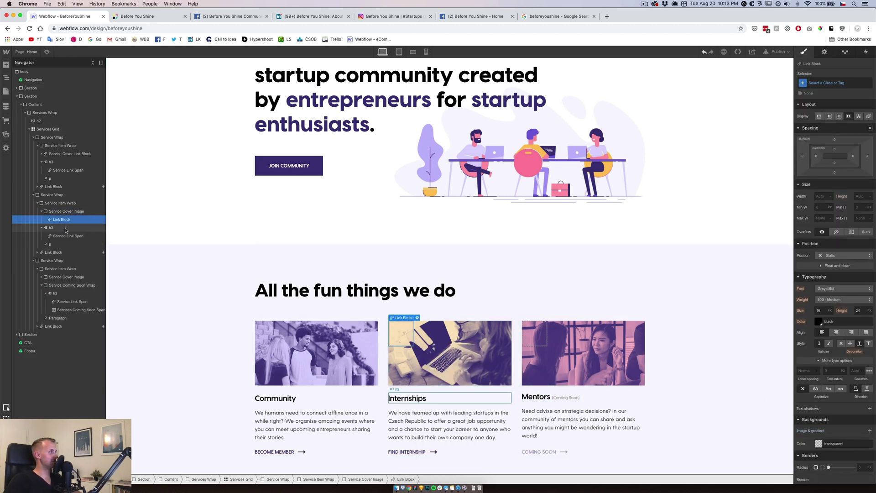
key("BackSpace")
Convert the Internships card's Service Cover Image into a link block and set its width to 100%
right_click(403, 343)
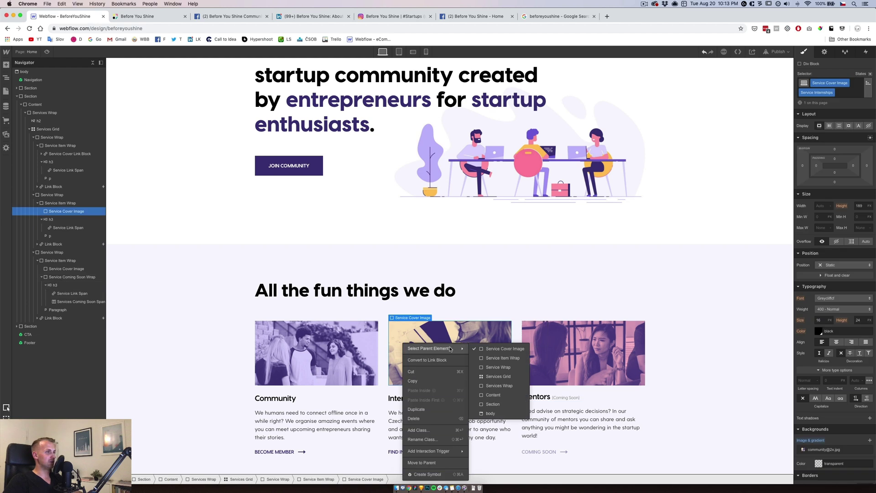
left_click(429, 360)
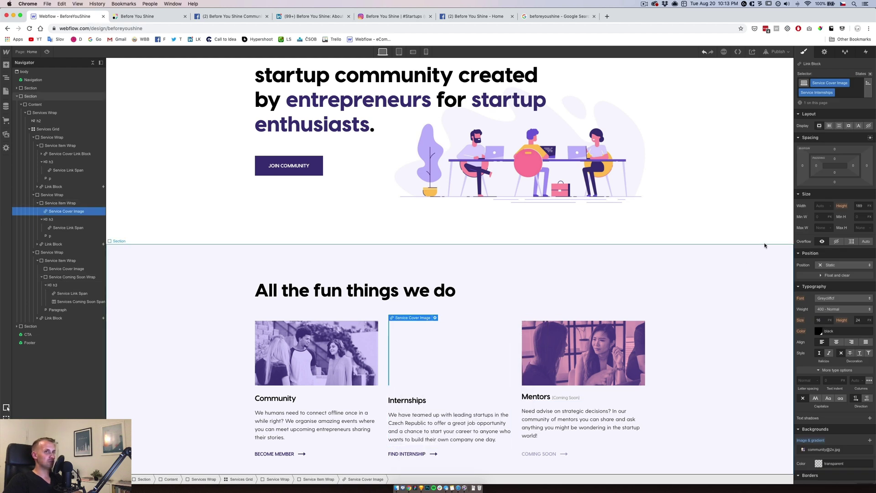
left_click(818, 206)
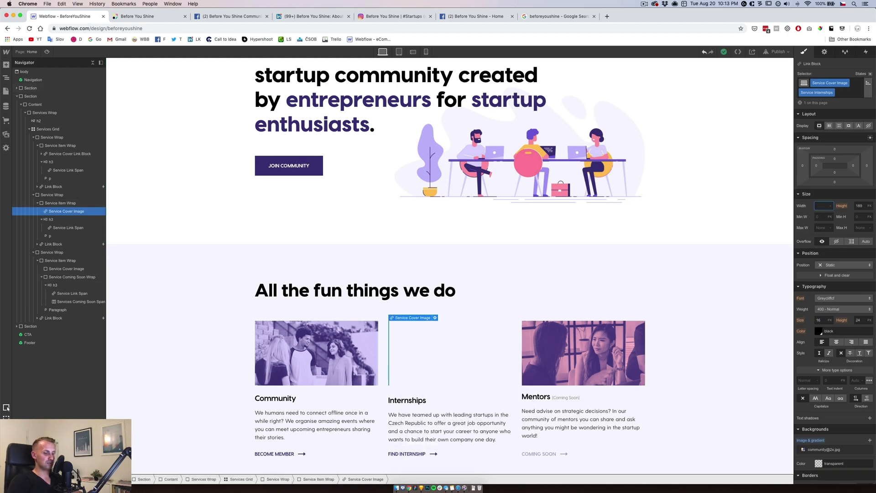
type("100%")
key("Return")
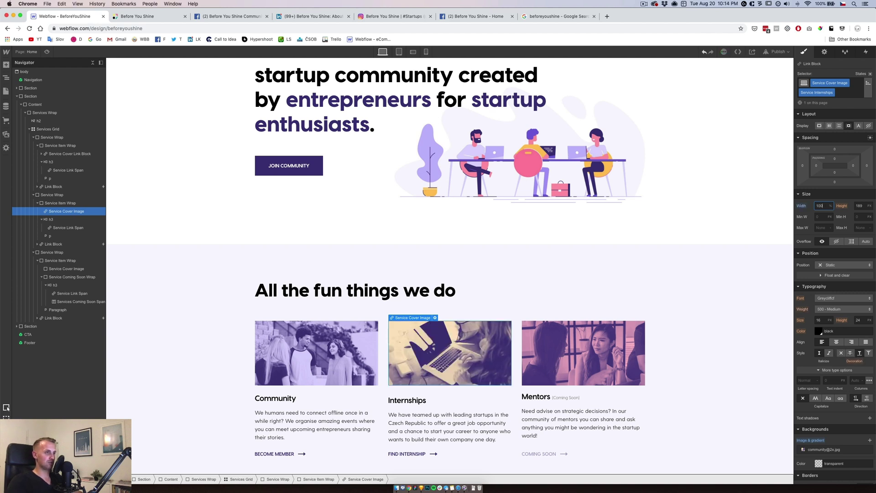
Move the Community card's Service Cover Image out of its Service Cover Link Block and delete that empty wrapper
left_click(41, 154)
left_click(60, 163)
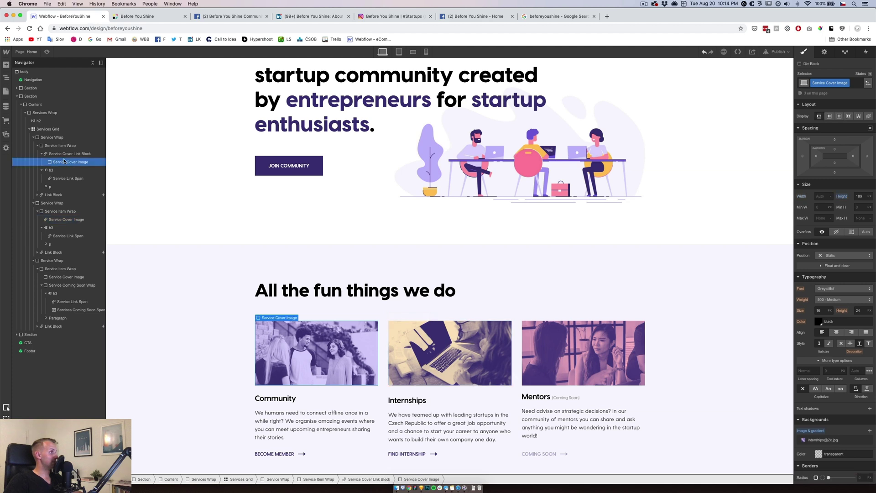
left_click_drag(64, 161, 65, 155)
left_click(64, 162)
key("Delete")
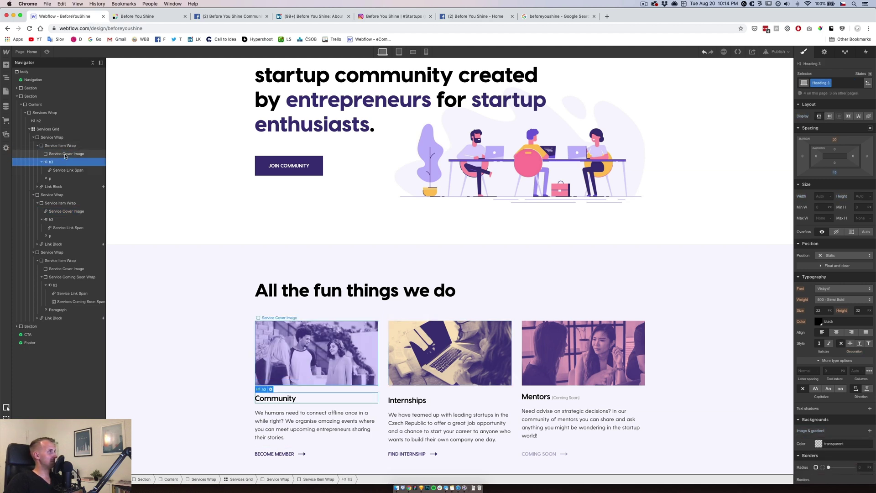
Convert the Community card's Service Cover Image into a link block and set its width to 100%
left_click(66, 155)
right_click(309, 349)
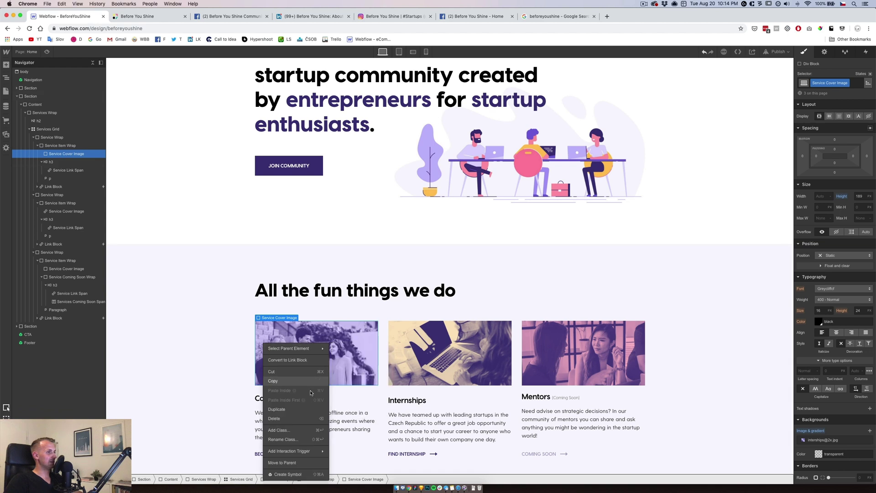
left_click(299, 361)
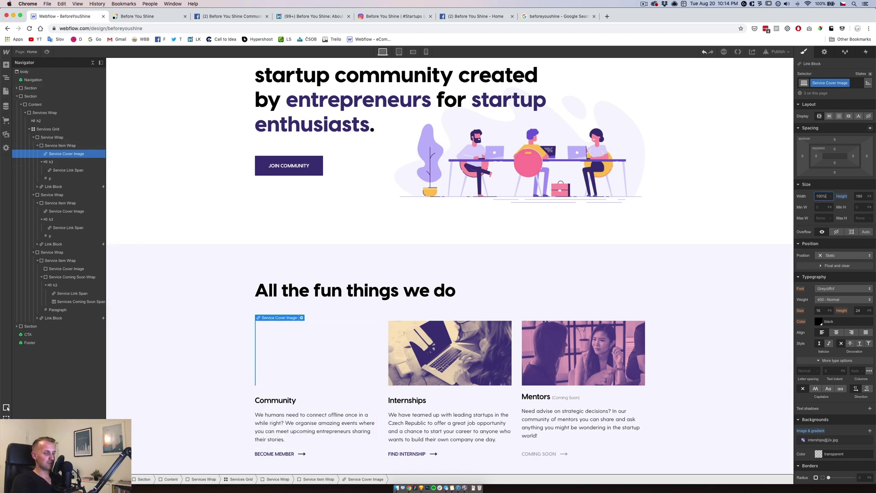
type("100%")
key("Return")
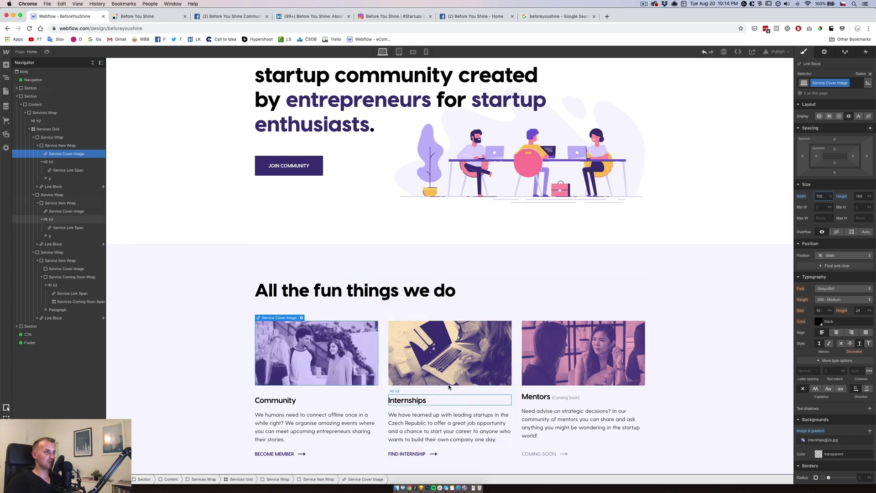
Convert the Mentors card's Service Cover Image into a link block
left_click(462, 368)
left_click(574, 367)
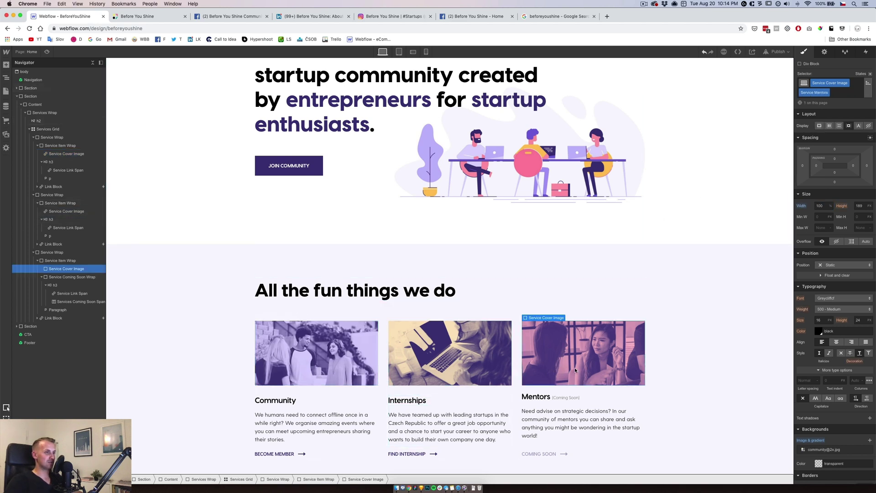
right_click(624, 343)
left_click(602, 366)
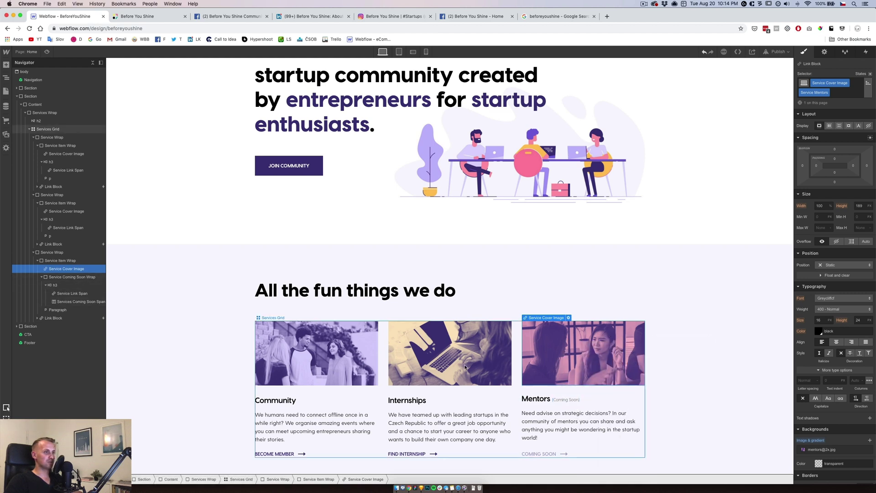
Link the Internships card's Service Cover Image to the Internships page
left_click(337, 366)
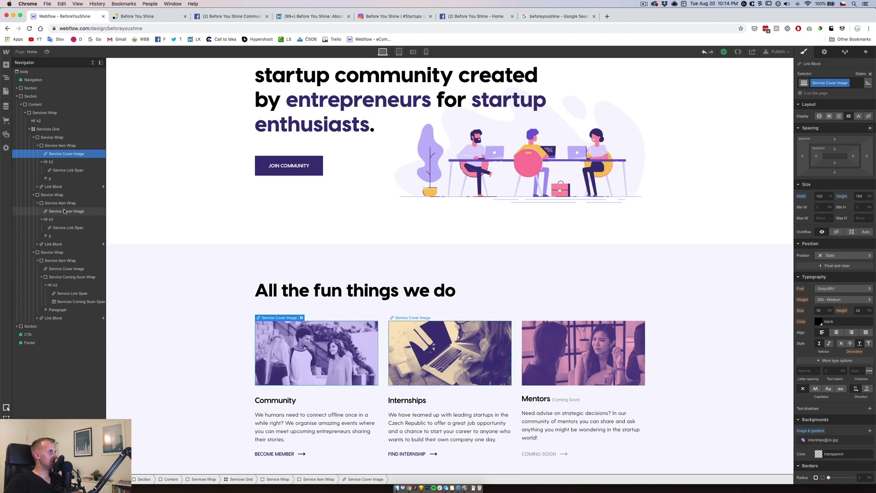
left_click(66, 269)
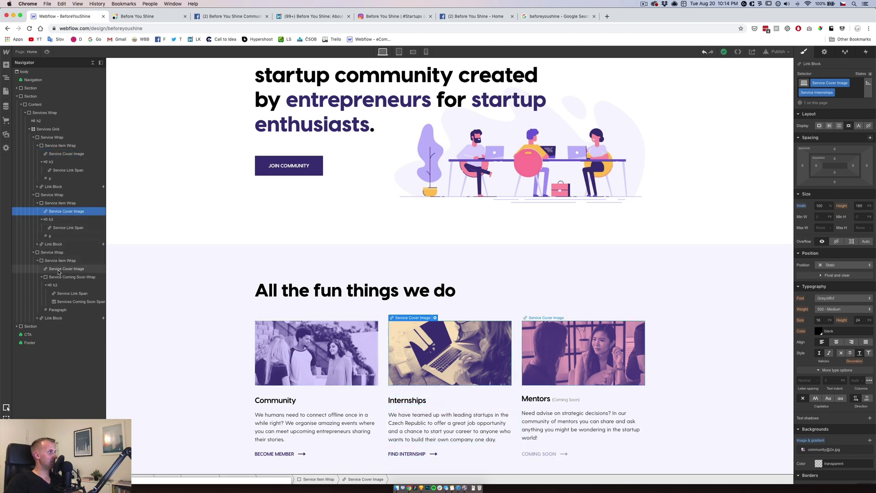
left_click(469, 357)
left_click(435, 318)
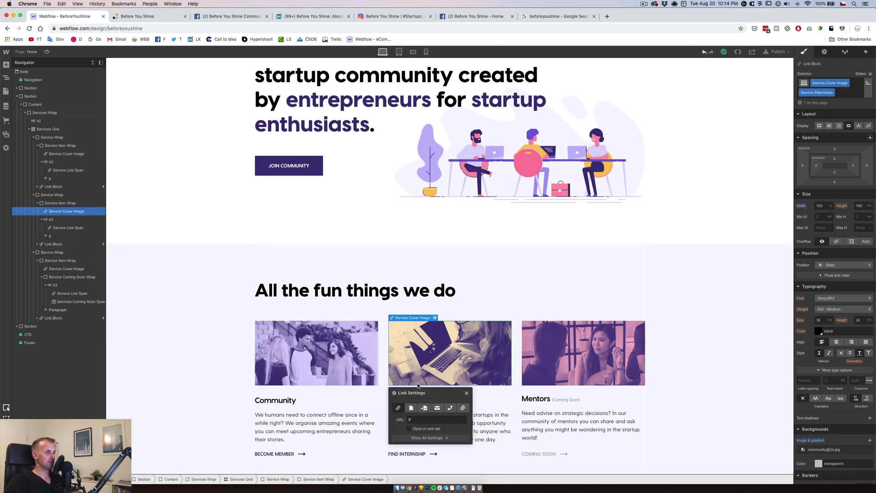
left_click(412, 407)
left_click(429, 420)
left_click(423, 447)
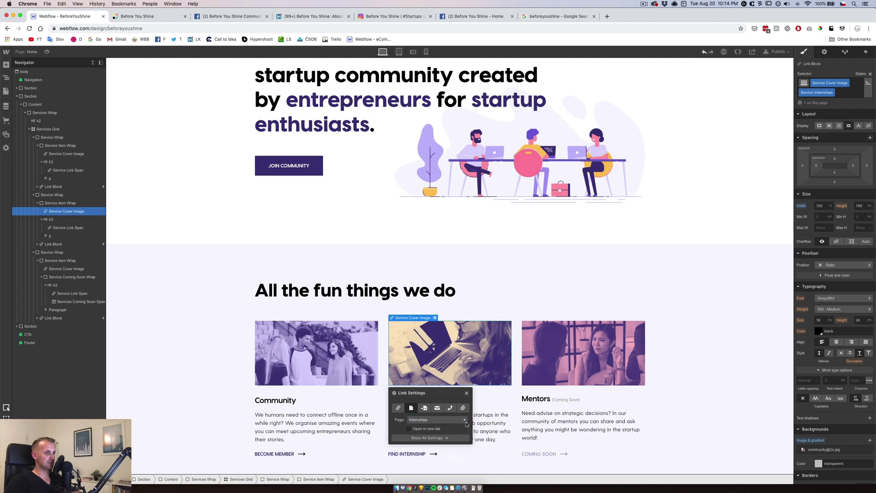
Set the Mentors cover image's cursor to not-allowed and open the cursor choices for the Mentors heading link
left_click(574, 361)
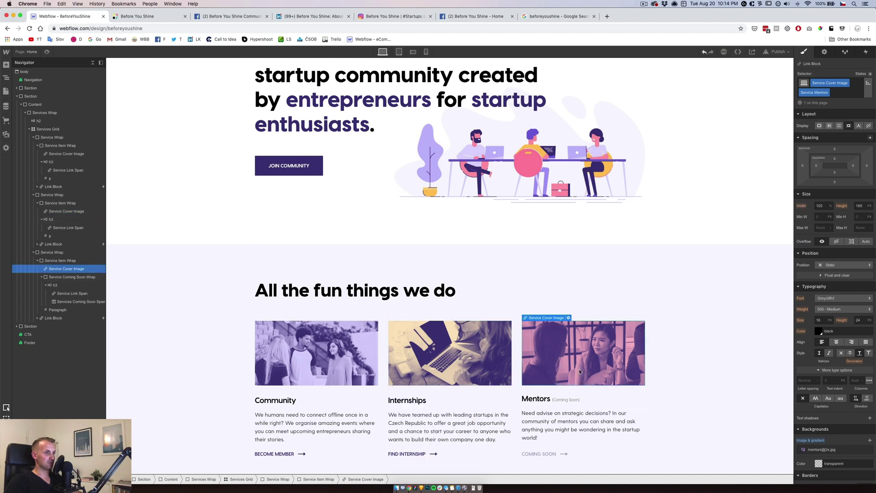
left_click(569, 318)
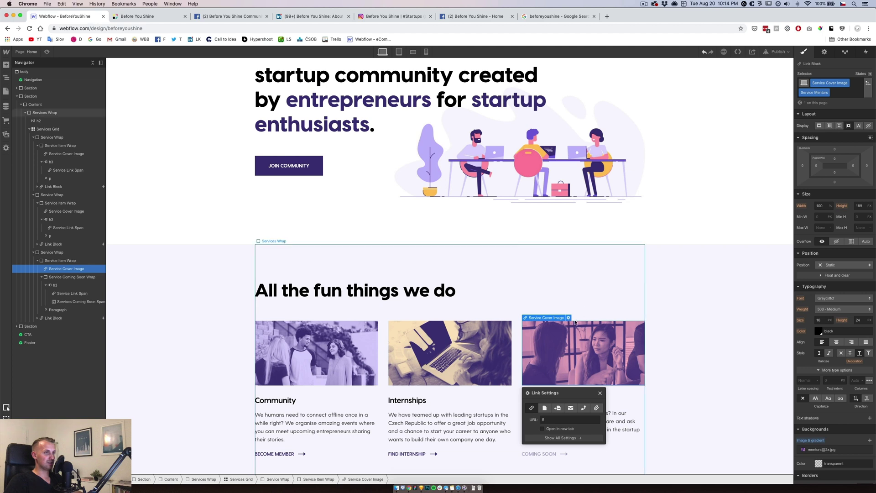
key("Escape")
scroll(831, 451, "down", 4)
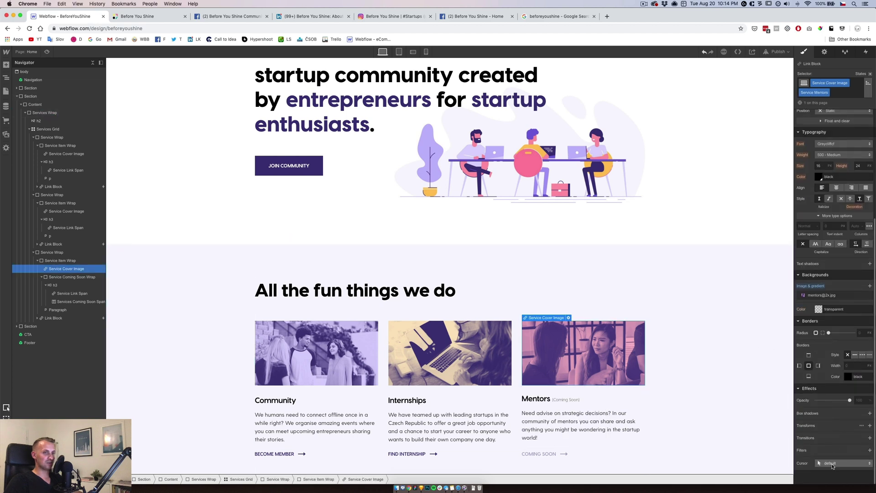
left_click(832, 464)
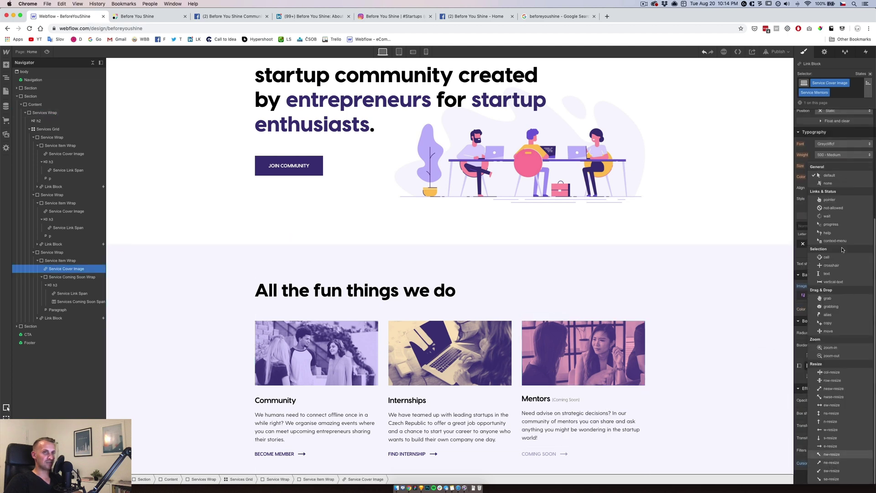
left_click(833, 208)
left_click(536, 398)
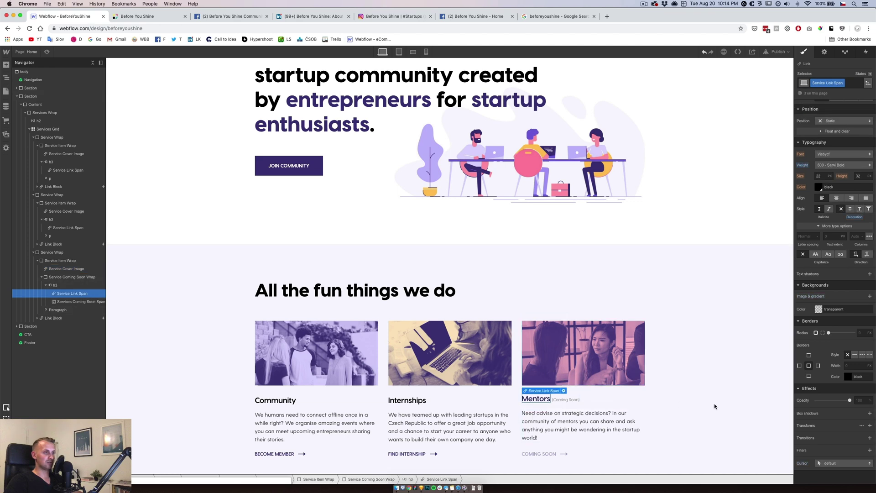
left_click(844, 463)
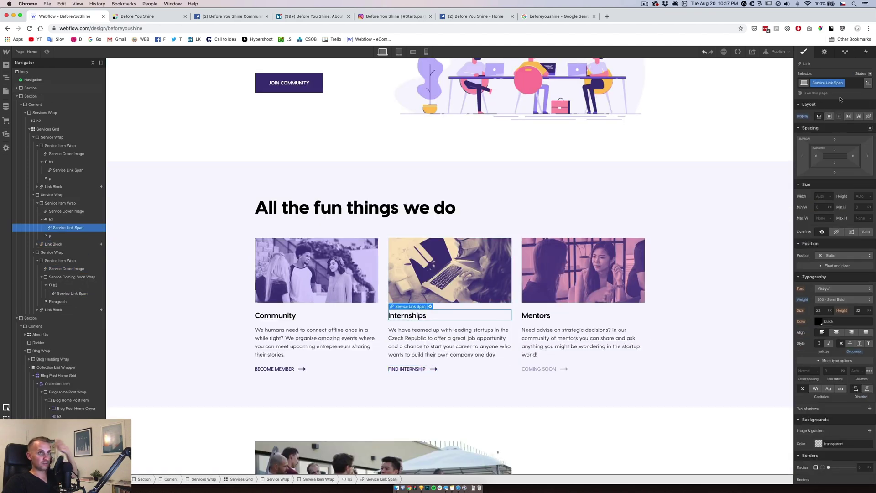
Rename the Service Link Span class on the Internships heading link to Heading 3 Link
left_click(842, 82)
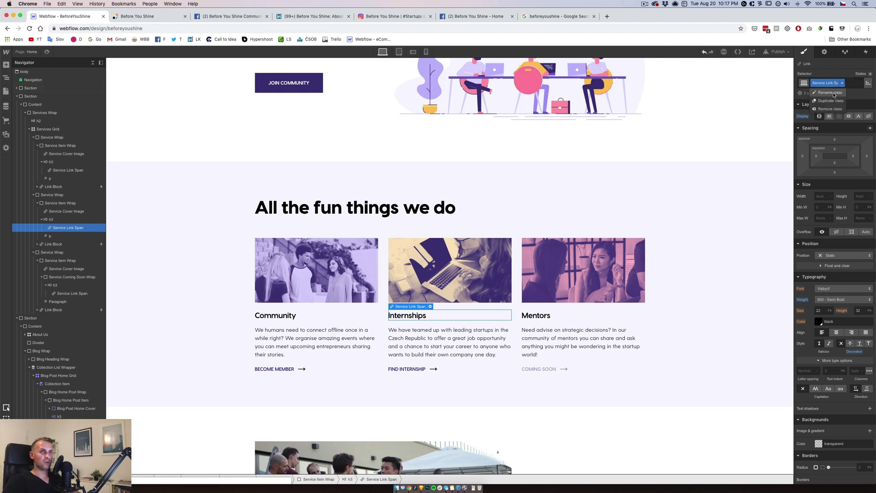
left_click(834, 92)
type("Hi")
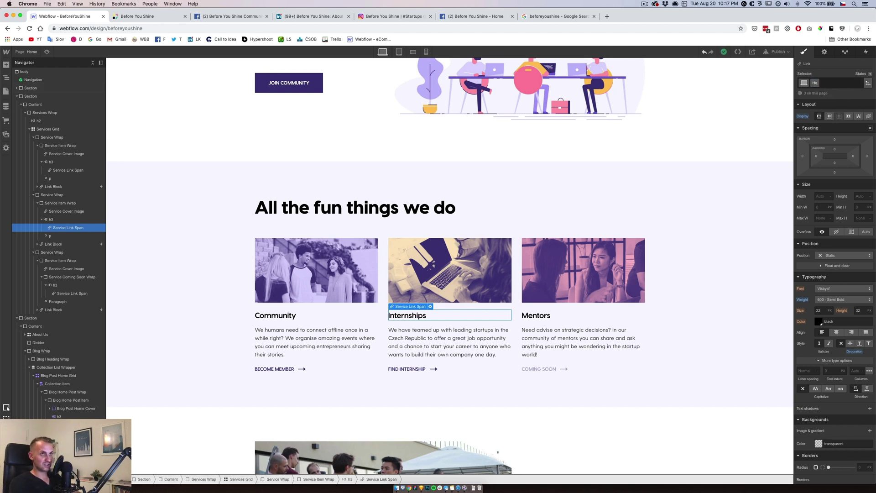
type("ading 3 L")
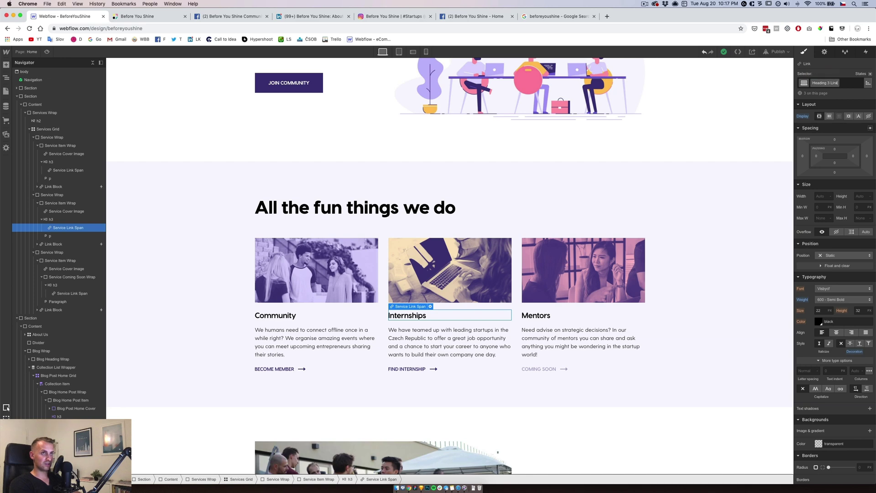
type("ink")
key("Return")
Convert the Blog Post Home Cover in Our Stories into a link block and remove its text underline
scroll(441, 361, "down", 5)
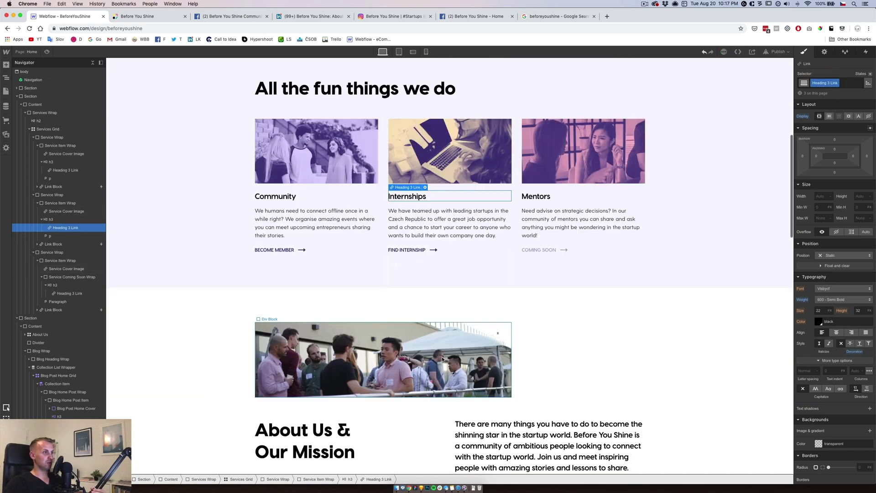
scroll(368, 336, "down", 7)
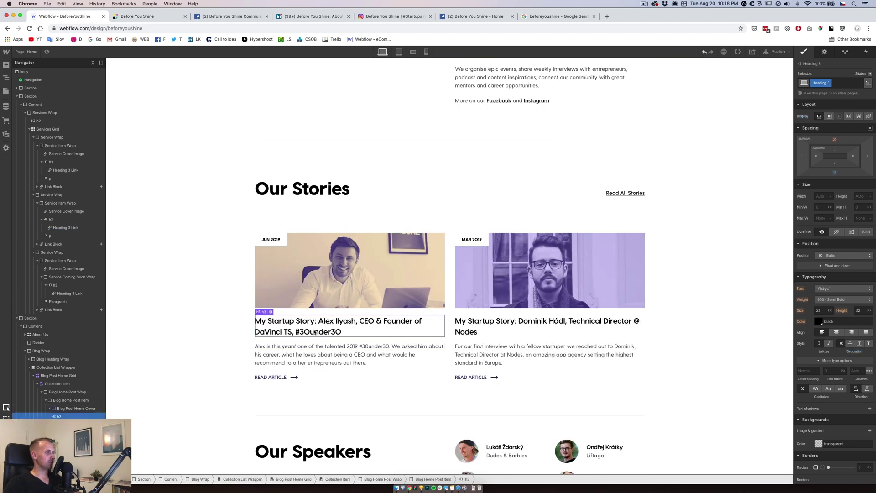
left_click(349, 281)
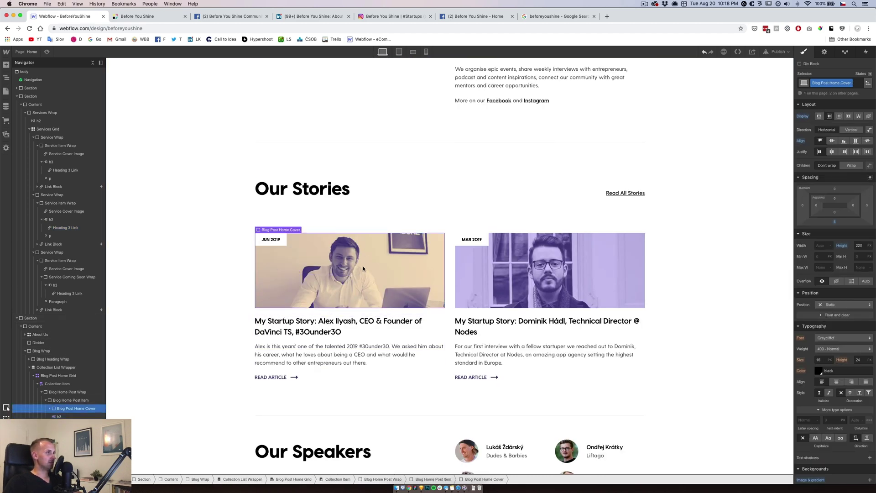
right_click(318, 268)
left_click(356, 284)
left_click(841, 393)
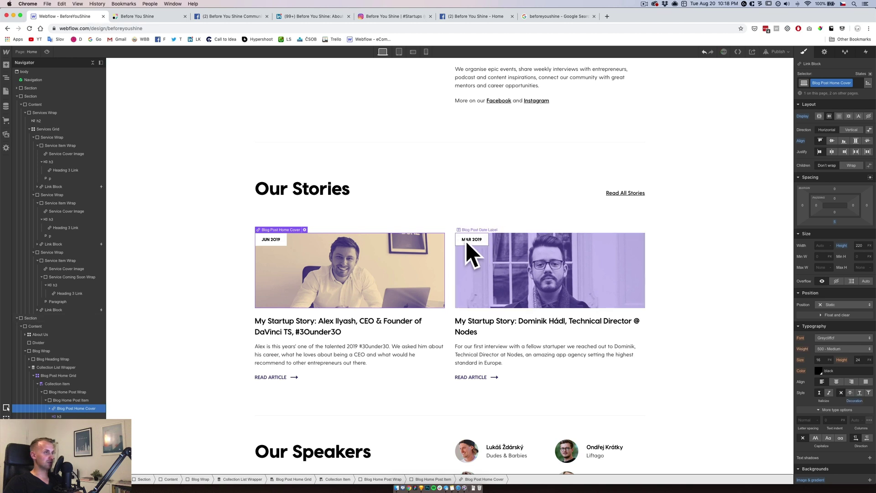
Link the Blog Post Home Cover block to the Current Blog Post collection page
left_click(305, 230)
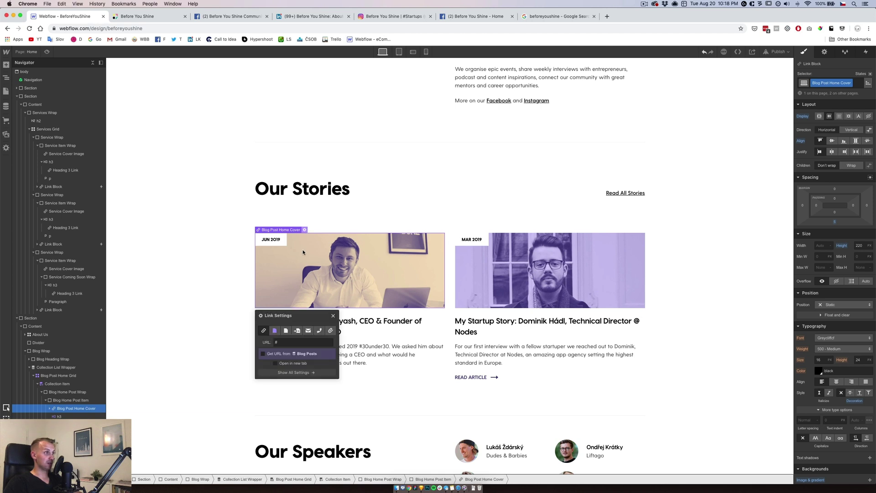
left_click(275, 330)
left_click(288, 342)
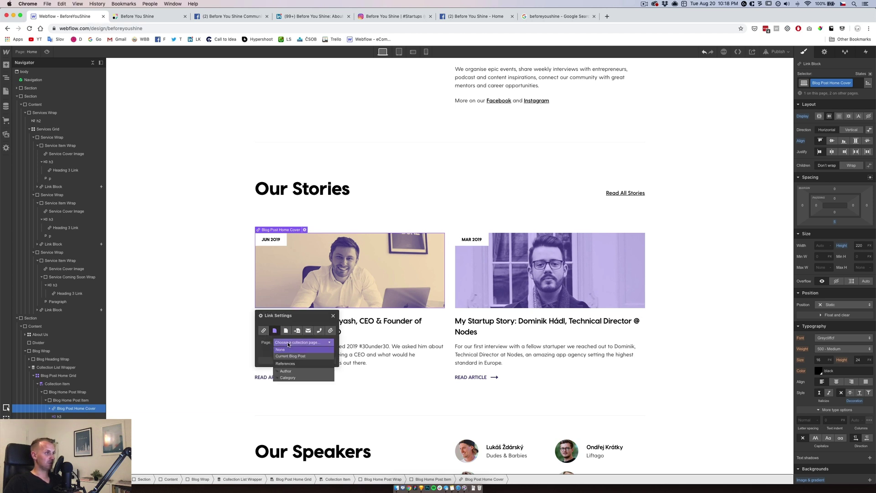
left_click(280, 349)
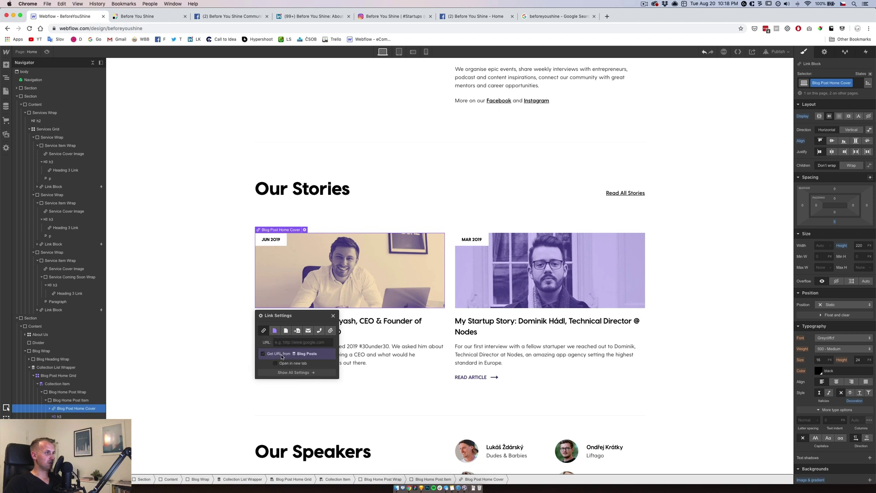
left_click(276, 331)
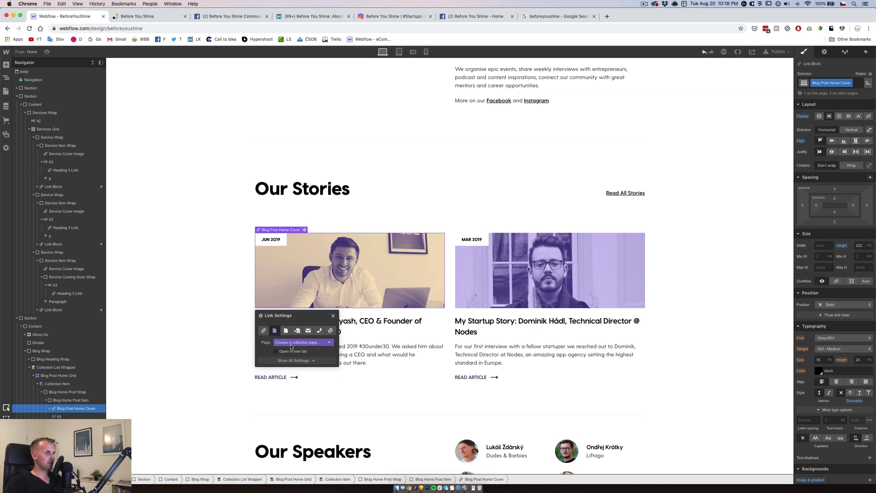
left_click(291, 342)
left_click(293, 357)
left_click(489, 280)
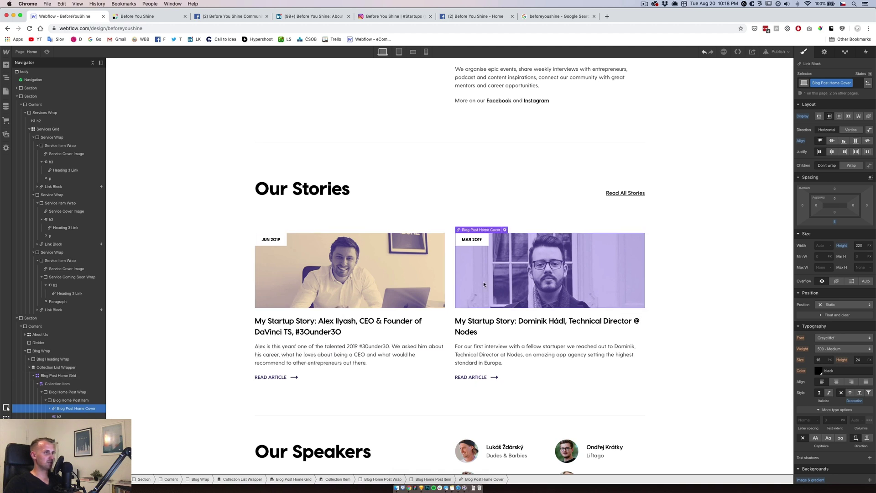
Unbind the blog post heading in Our Stories from the Blog Posts text
left_click(352, 323)
double_click(317, 326)
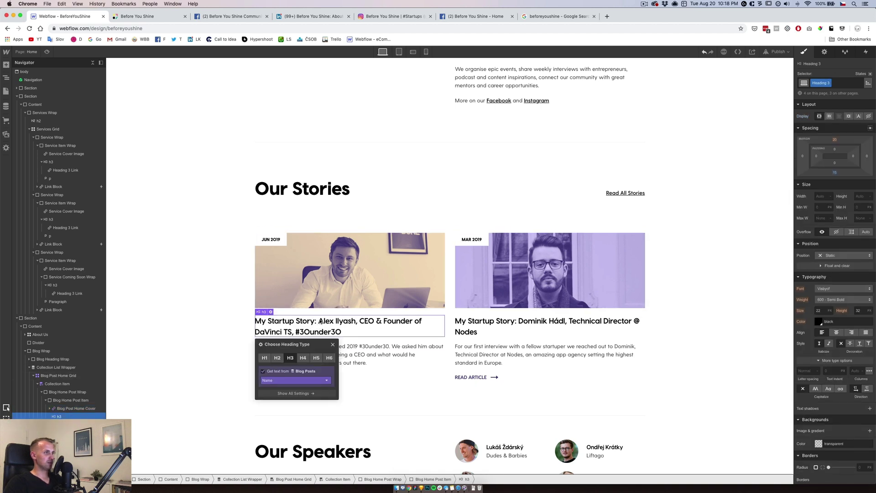
left_click(333, 345)
double_click(343, 333)
left_click(267, 374)
Turn the static Heading text of the blog post card into a text link
double_click(277, 321)
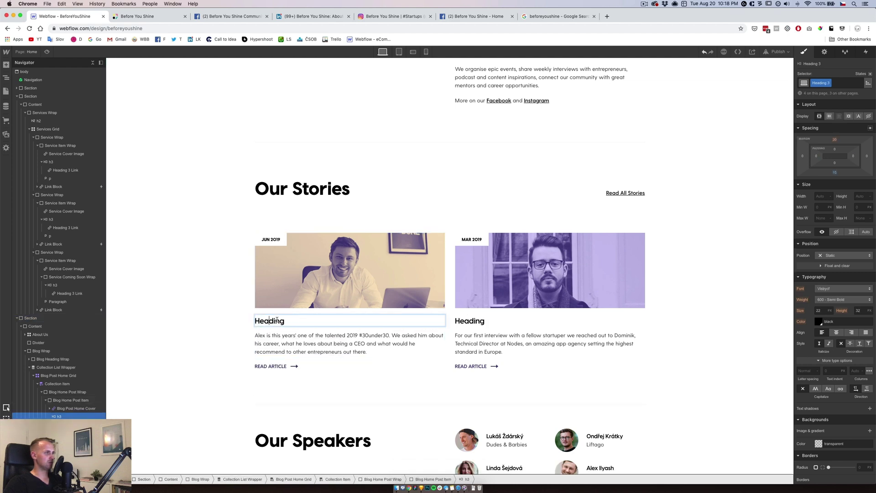
double_click(276, 321)
left_click(269, 307)
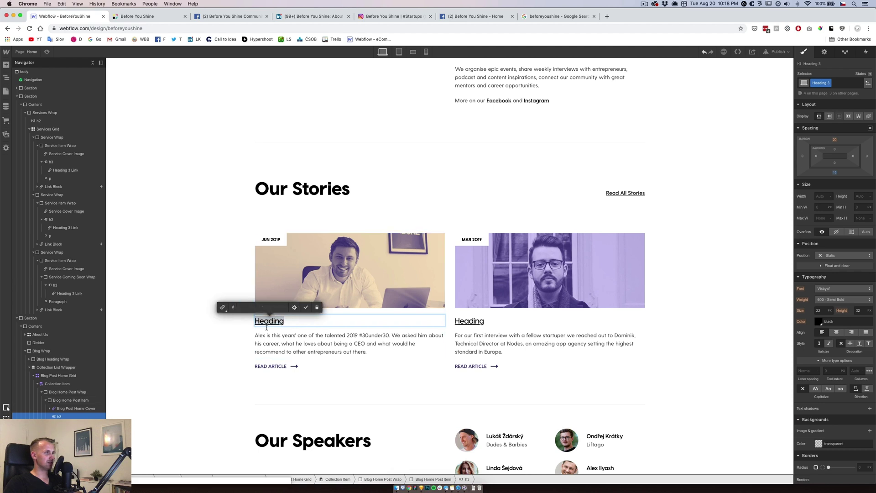
key("Return")
Apply the existing Heading 3 Link class to the blog heading's text link
left_click(825, 51)
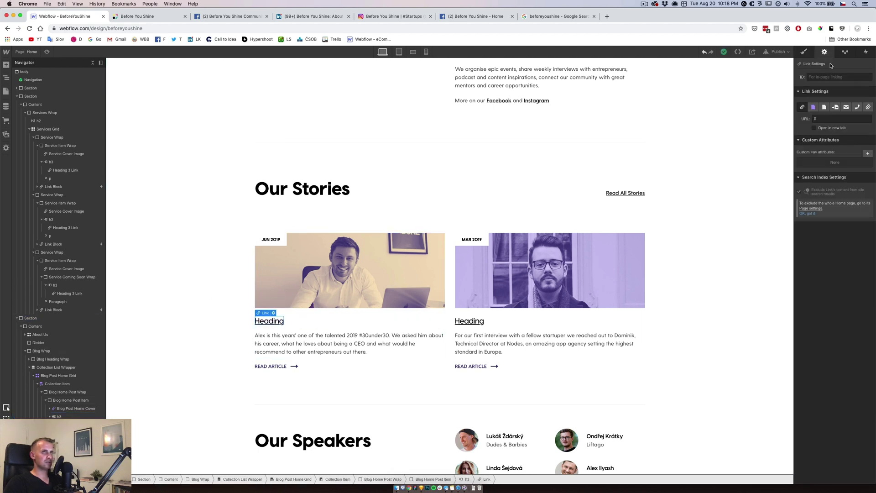
left_click(807, 53)
left_click(821, 82)
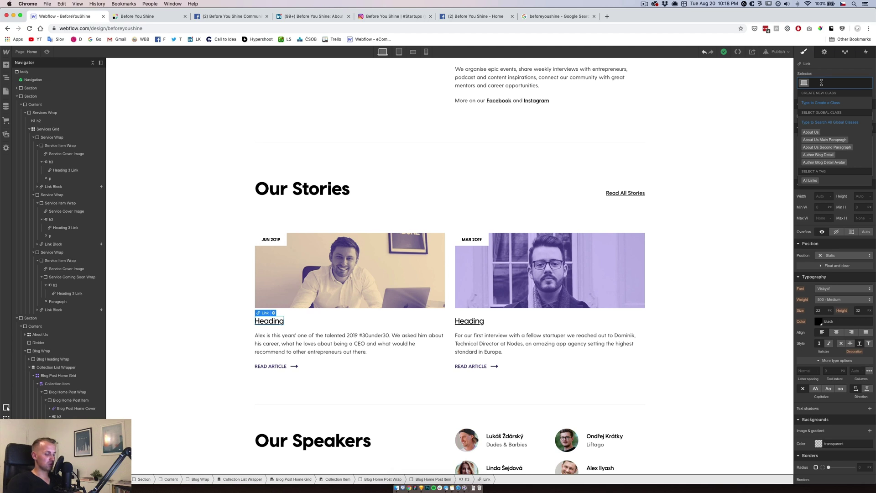
type("Headin")
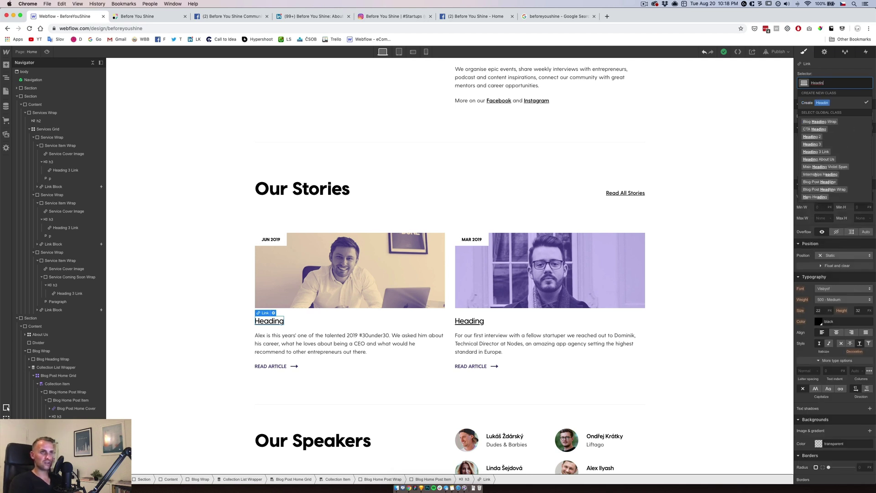
left_click(829, 153)
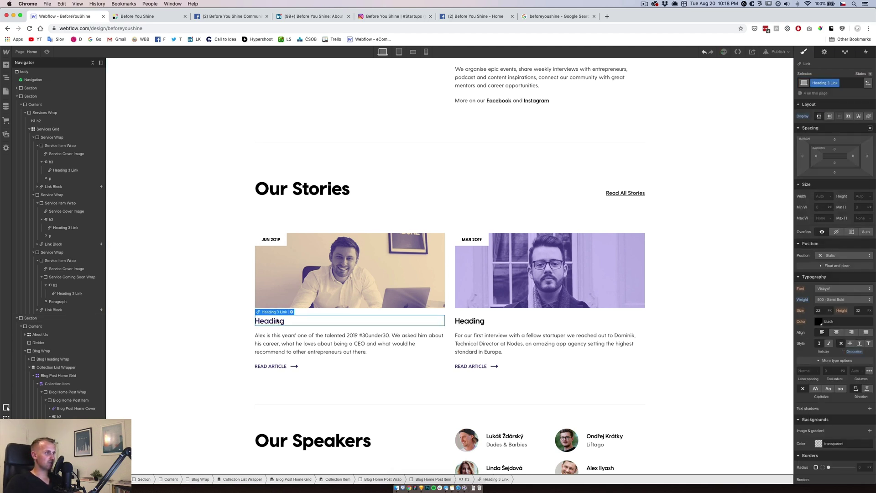
Link the blog heading's text to the Current Blog Post collection page and check the cards in preview
left_click(292, 312)
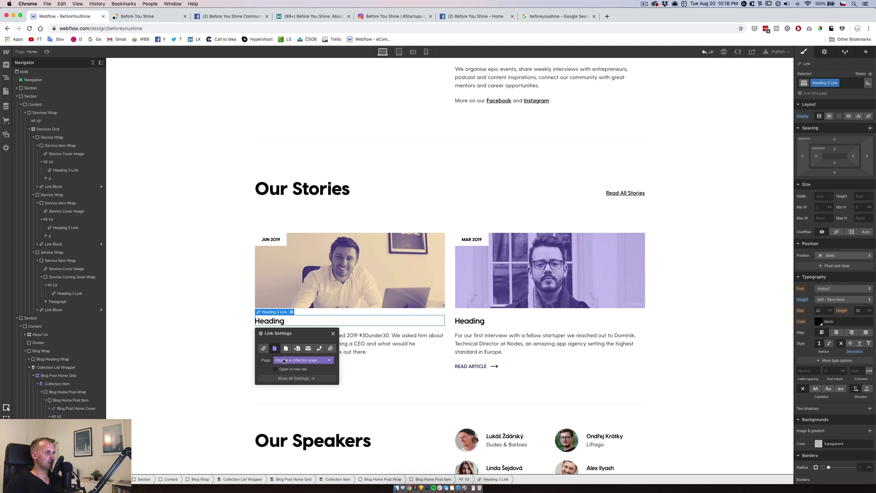
left_click(283, 360)
left_click(291, 375)
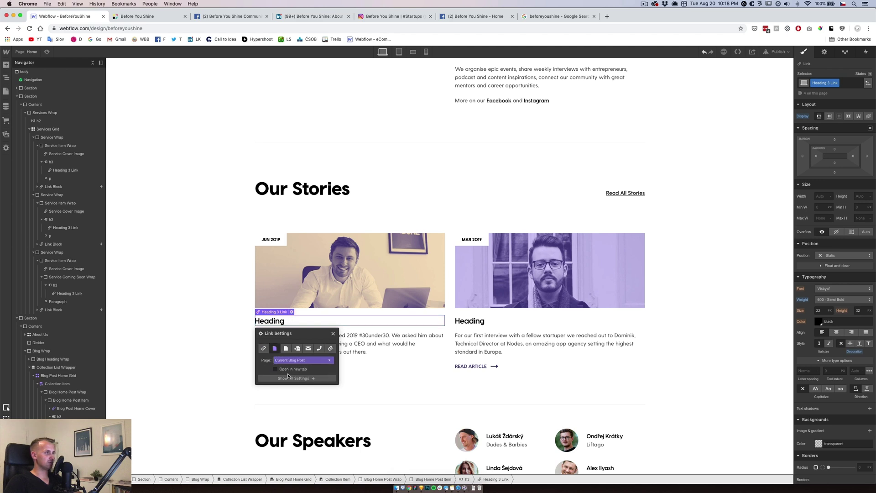
left_click(191, 355)
left_click(46, 52)
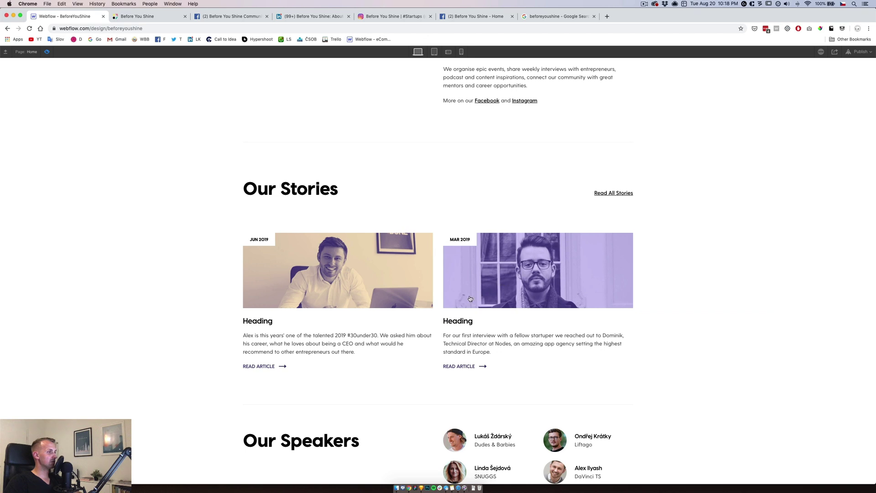
left_click(47, 51)
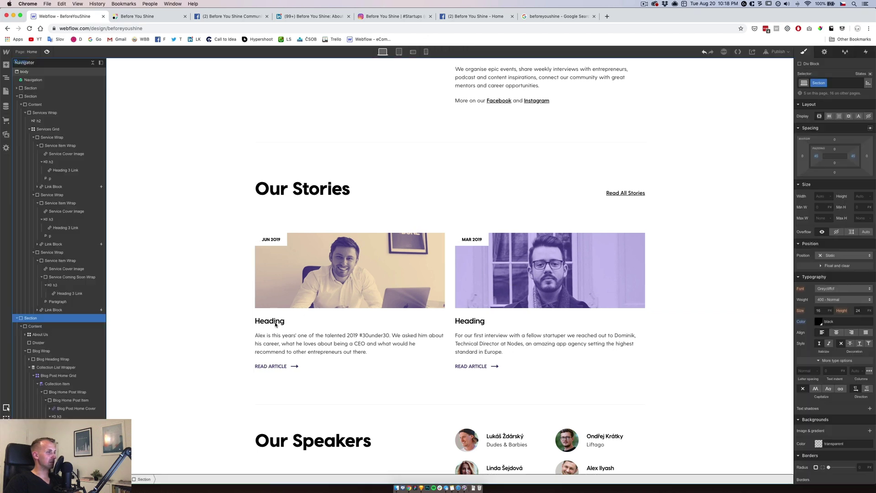
Bind the blog post card's h3 text to the Blog Posts collection again
left_click(824, 52)
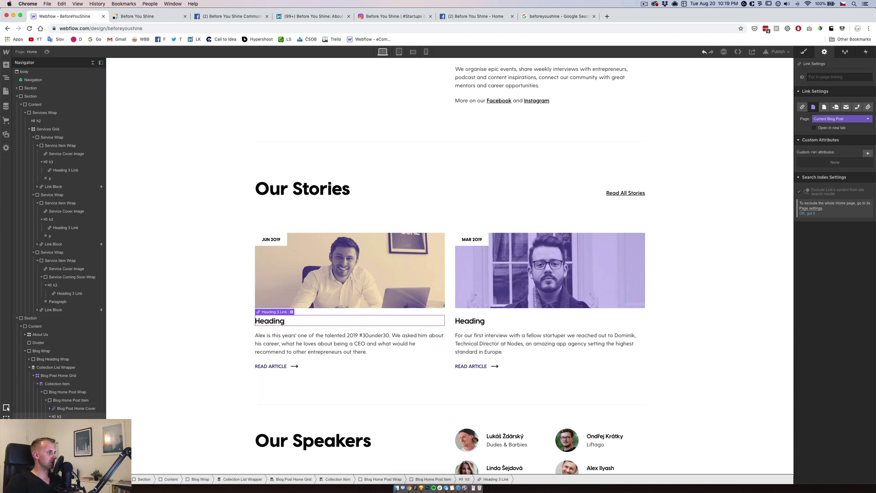
left_click(56, 416)
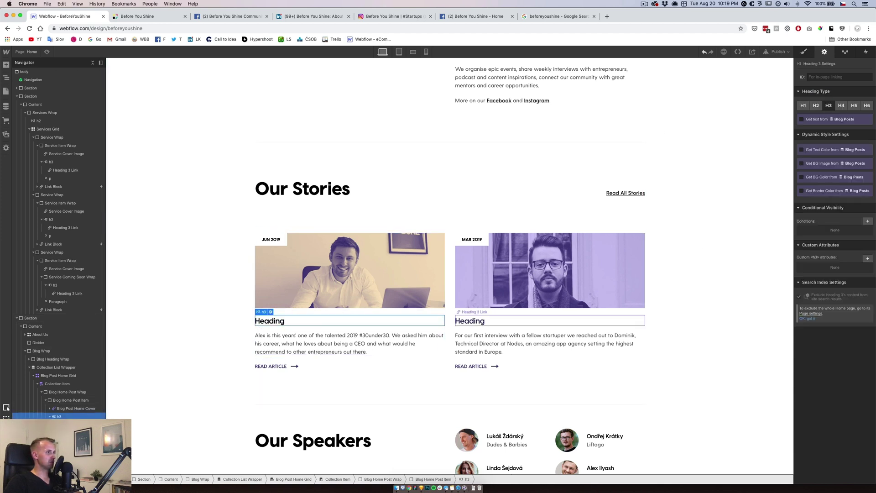
left_click(817, 120)
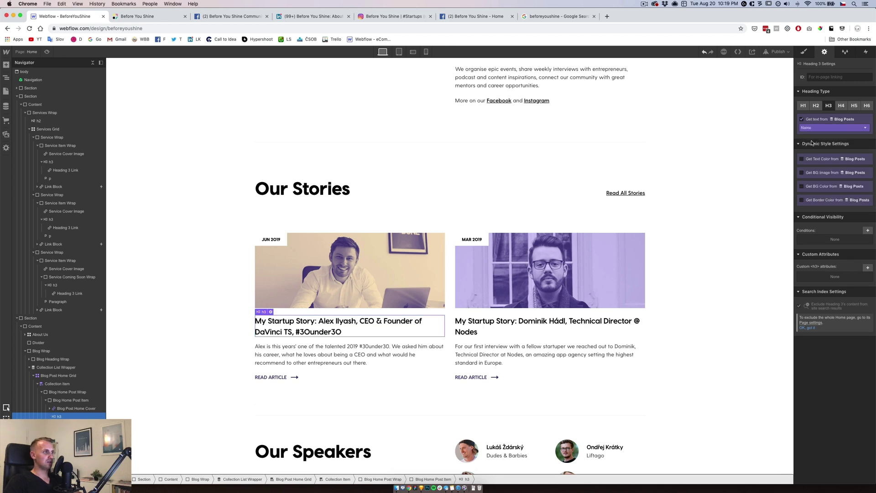
Preview the home page and compare the service headings with the blog post headings in Our Stories
key("super+shift+p")
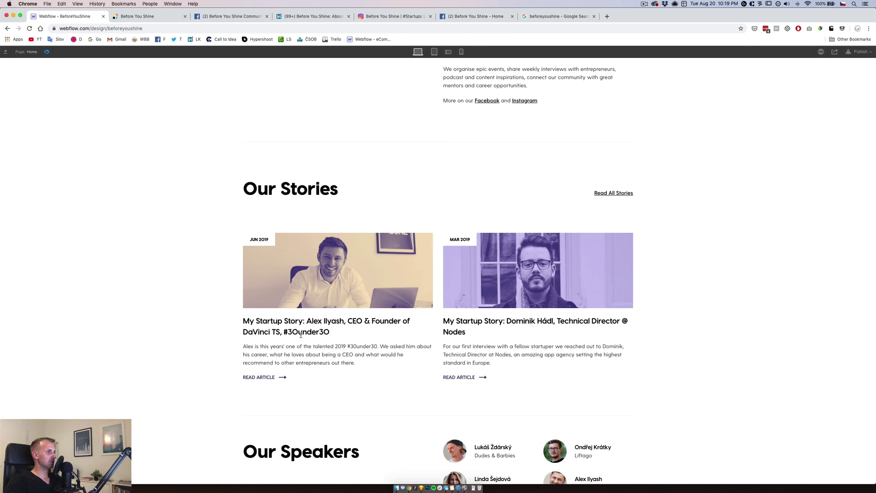
scroll(405, 320, "up", 7)
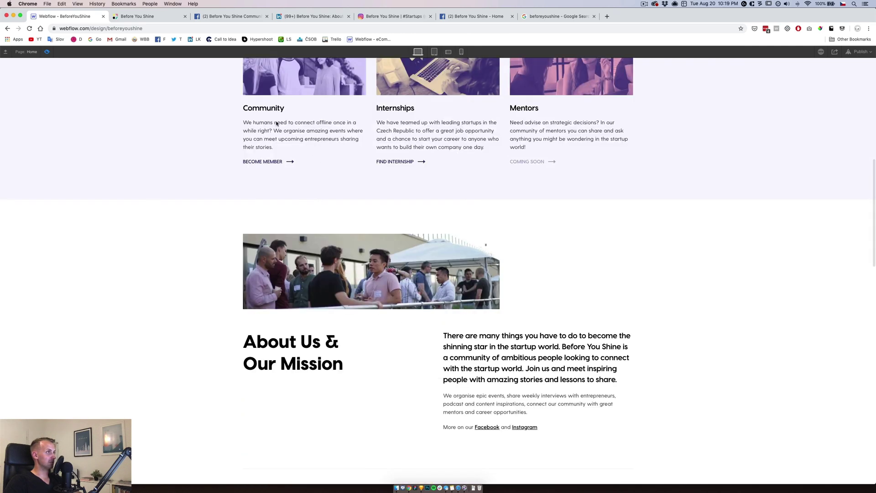
scroll(387, 297, "down", 8)
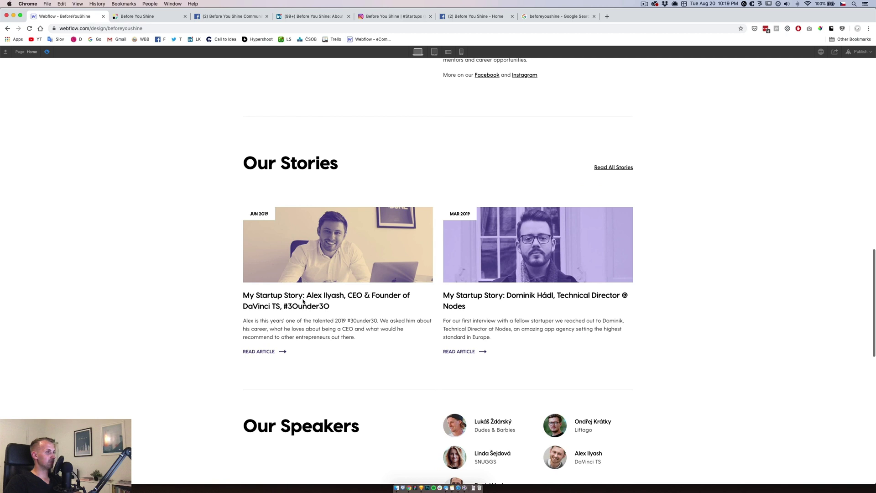
left_click(47, 52)
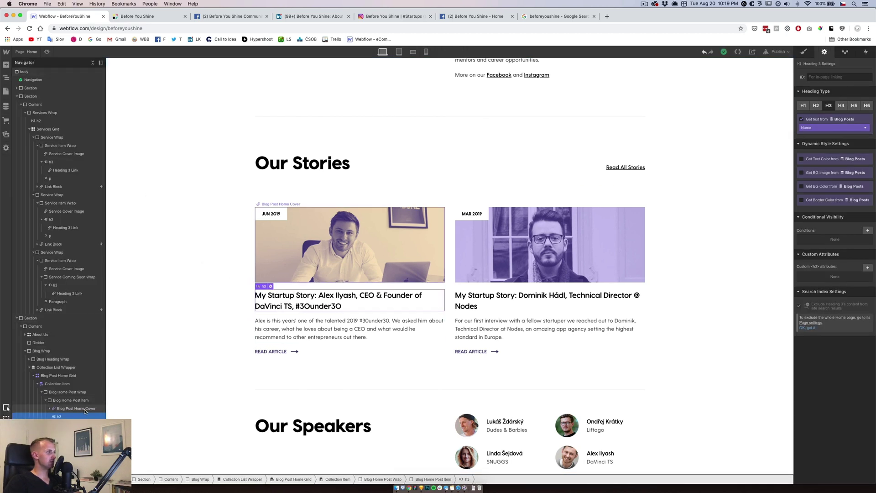
Unbind the blog heading's text from Blog Posts and rebind it to the Name field
double_click(291, 297)
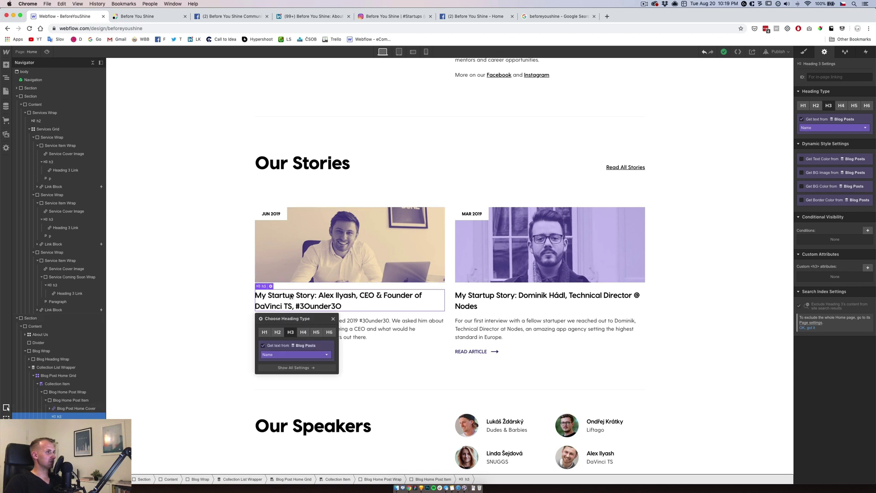
left_click(333, 318)
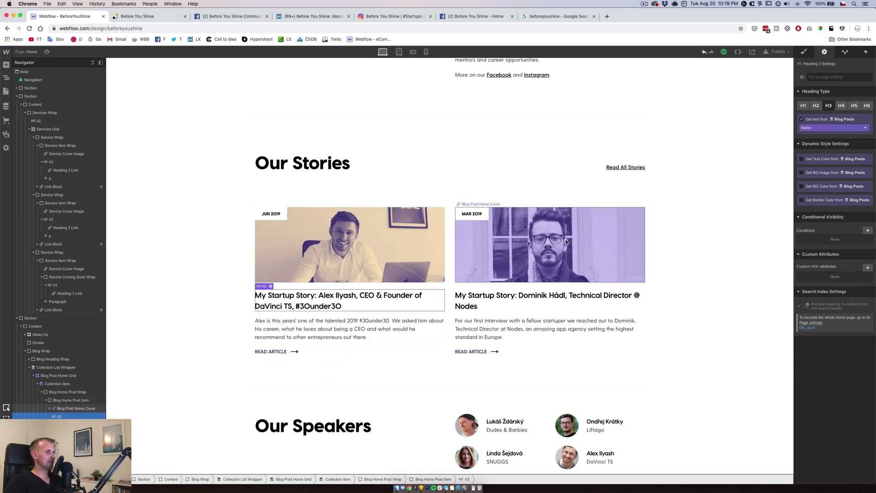
left_click(805, 52)
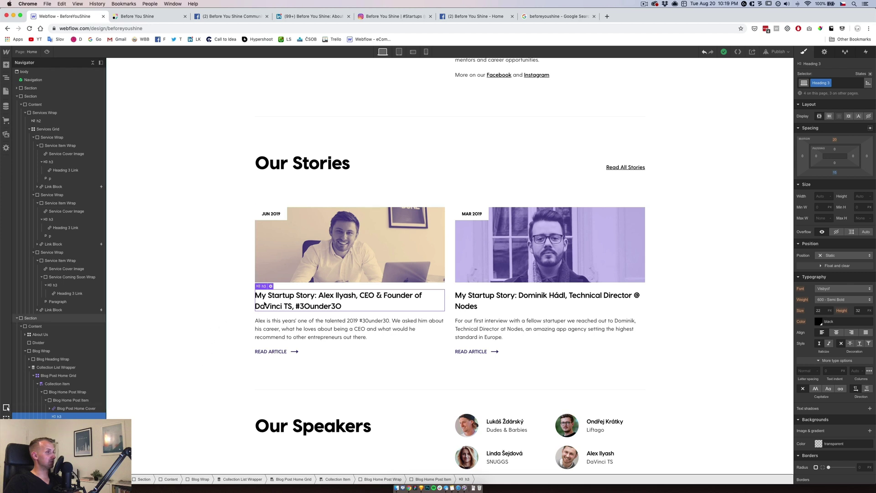
left_click(270, 285)
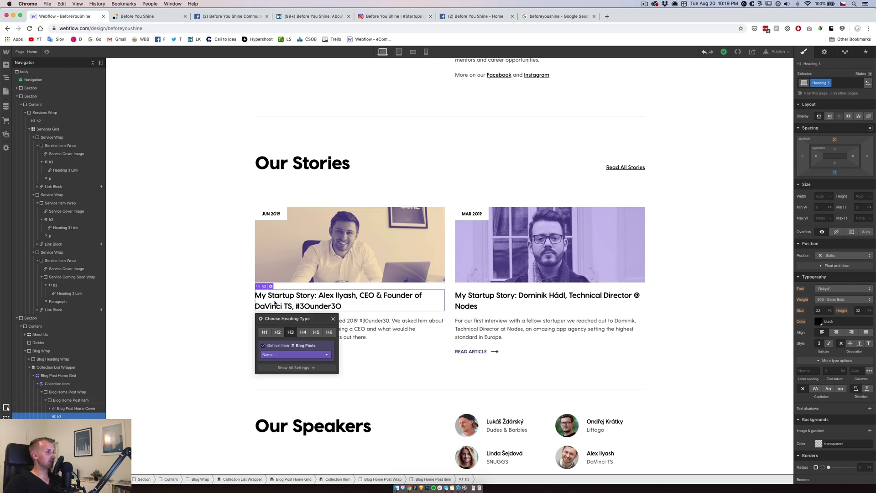
left_click(262, 346)
left_click(264, 347)
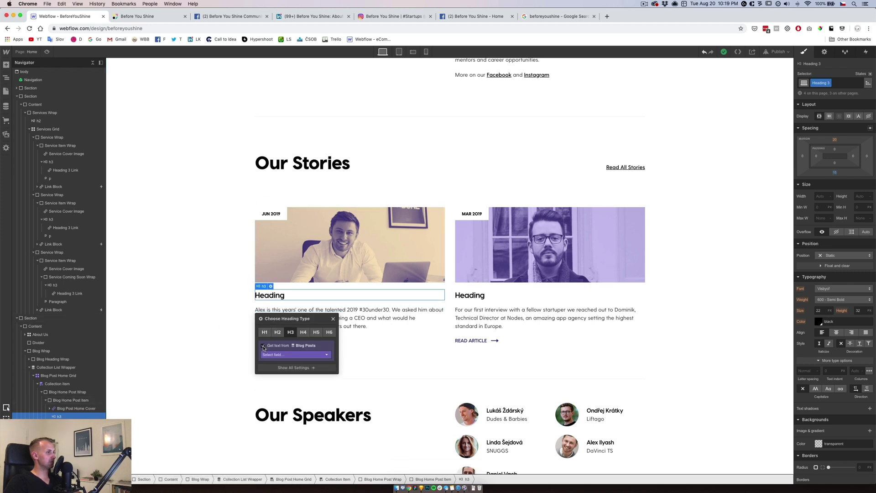
left_click(282, 354)
left_click(282, 369)
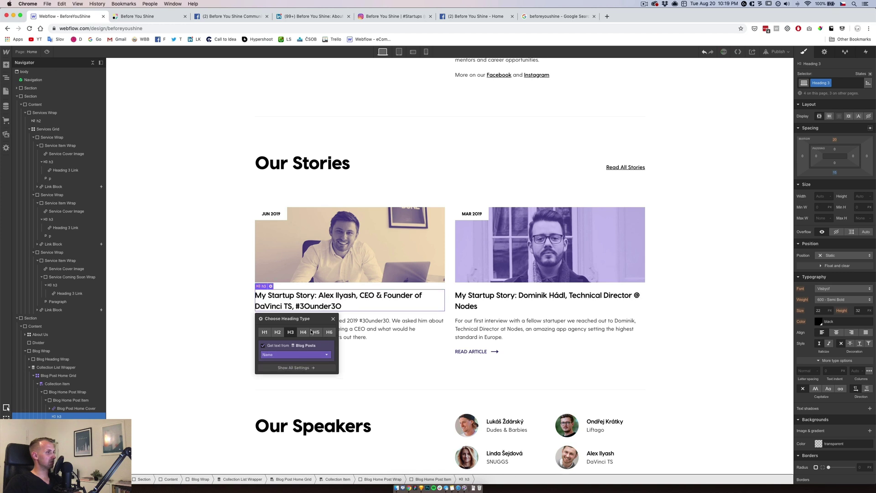
left_click(334, 319)
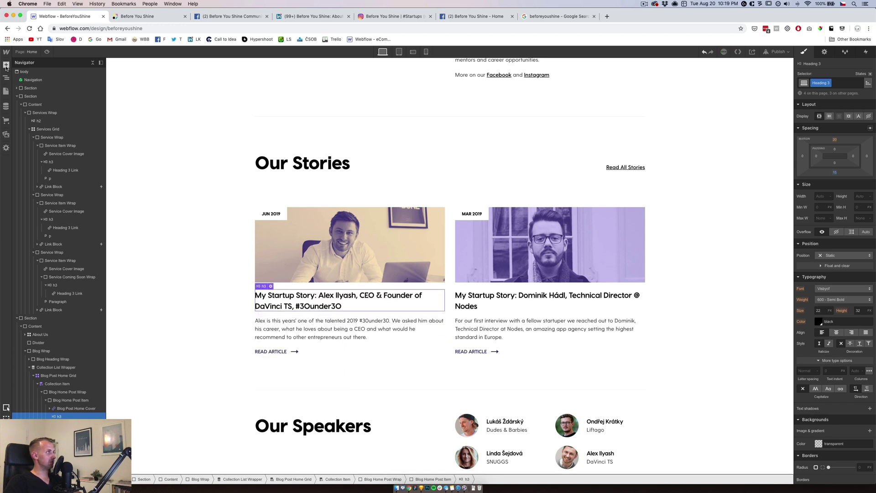
Add a link block to the blog post card and place the h3 heading inside it
left_click(5, 65)
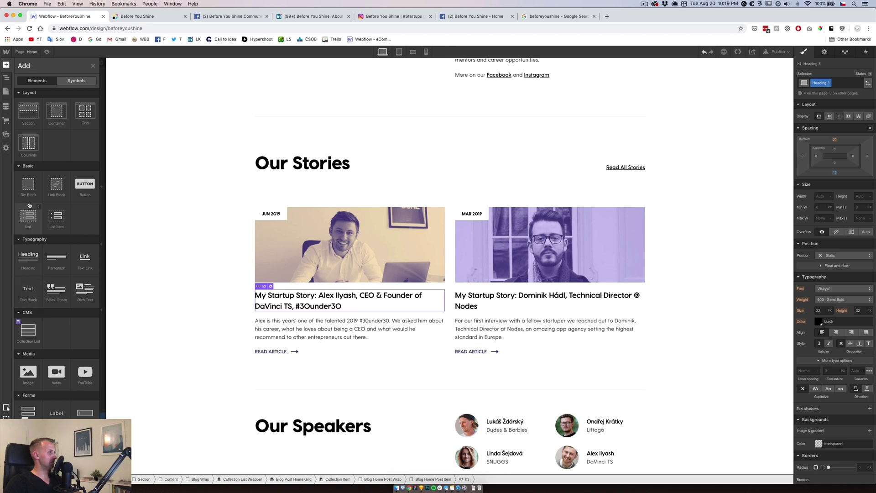
left_click(56, 187)
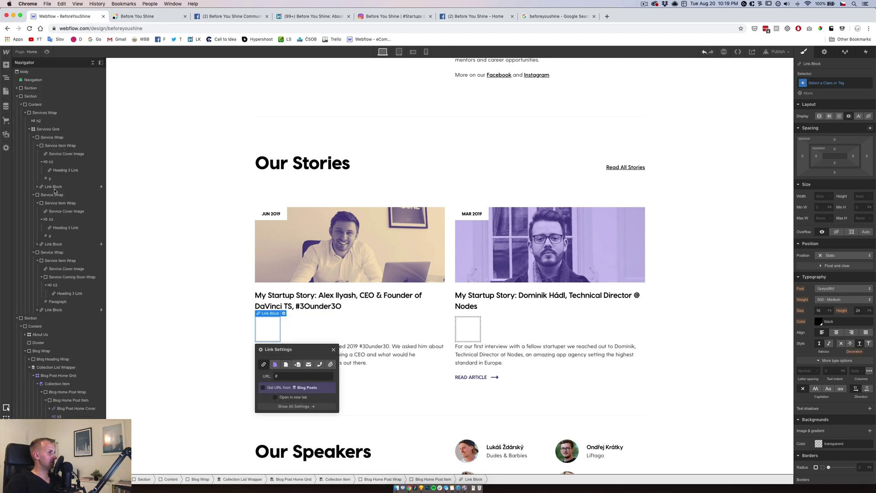
left_click_drag(319, 300, 267, 329)
left_click(60, 417)
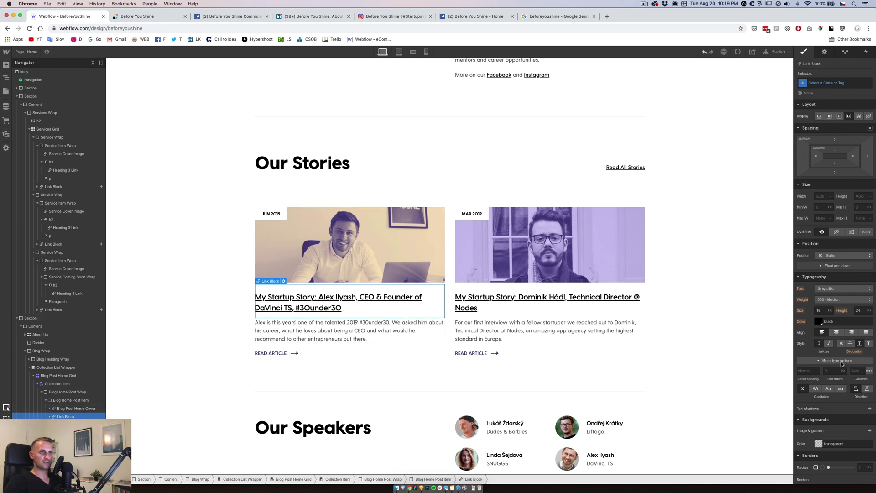
Remove the text underline from the link block around the blog post heading
left_click(384, 303)
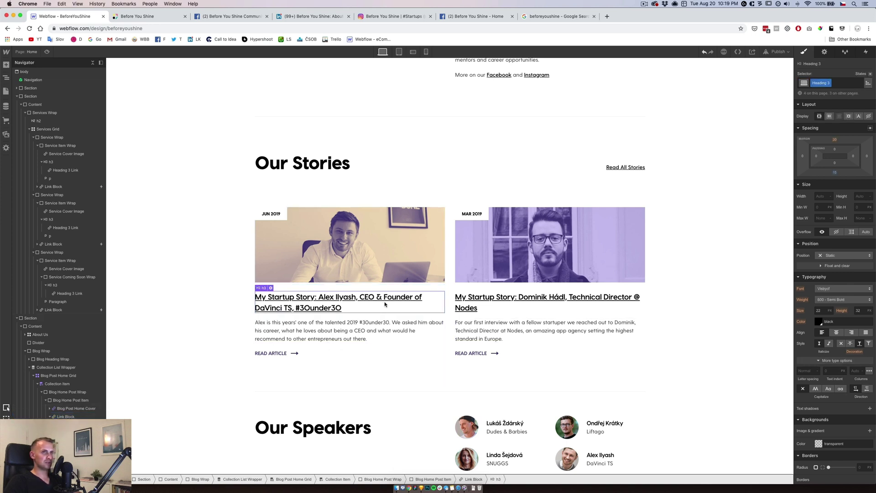
left_click(409, 291)
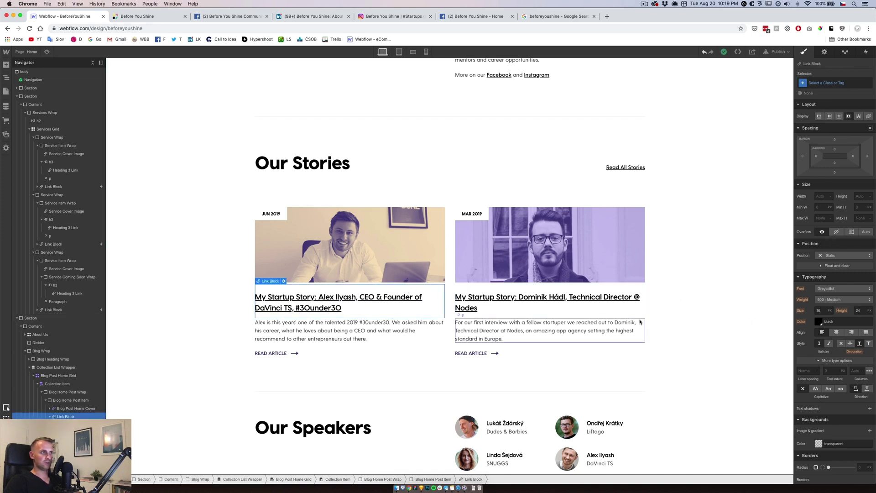
left_click(841, 344)
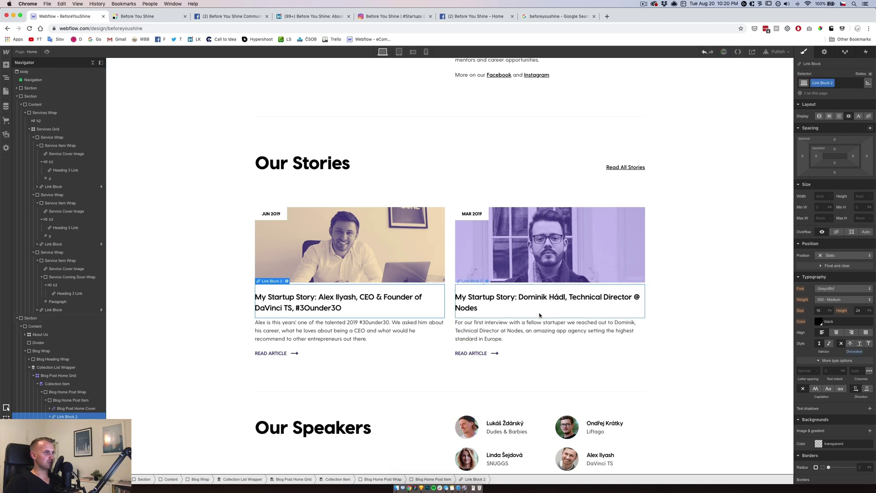
Set the blog heading link block's top margin to 20 px and its bottom margin to 15 px
left_click(295, 297)
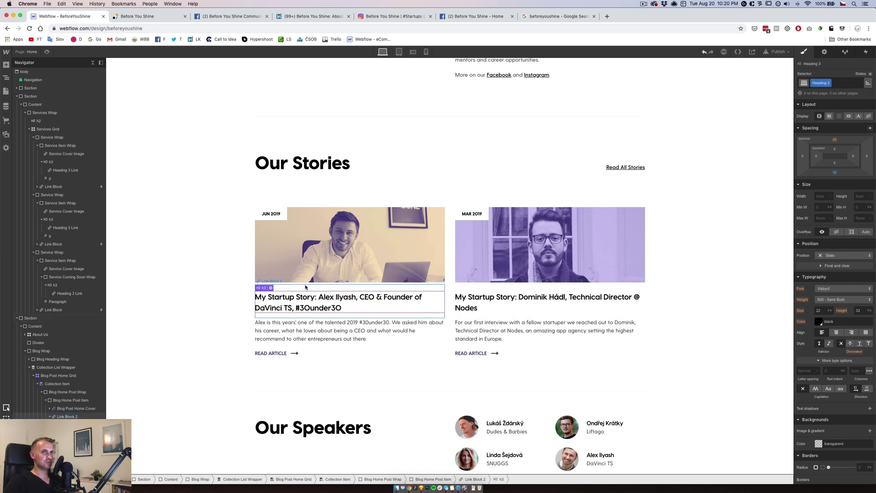
left_click(304, 284)
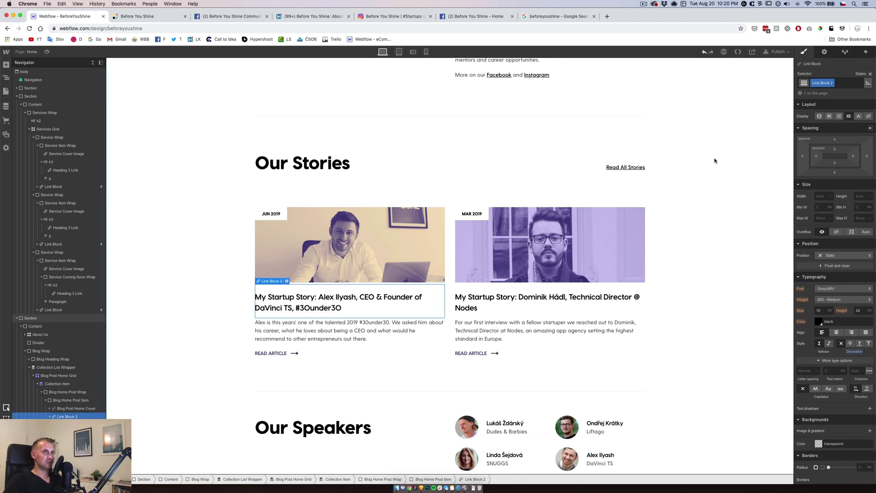
left_click(836, 140)
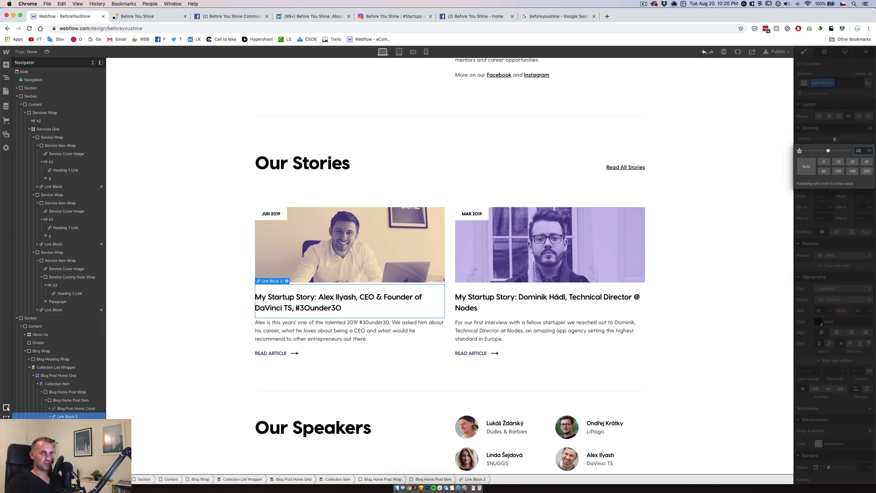
key("Return")
left_click(835, 172)
type("1")
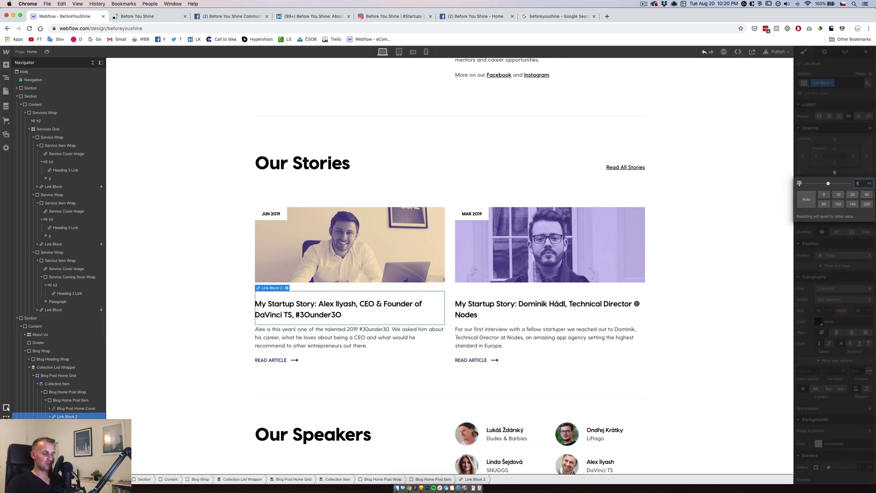
type("5")
key("Return")
Add a combo class named Blog Post Name Clear to the blog post h3 heading
left_click(333, 310)
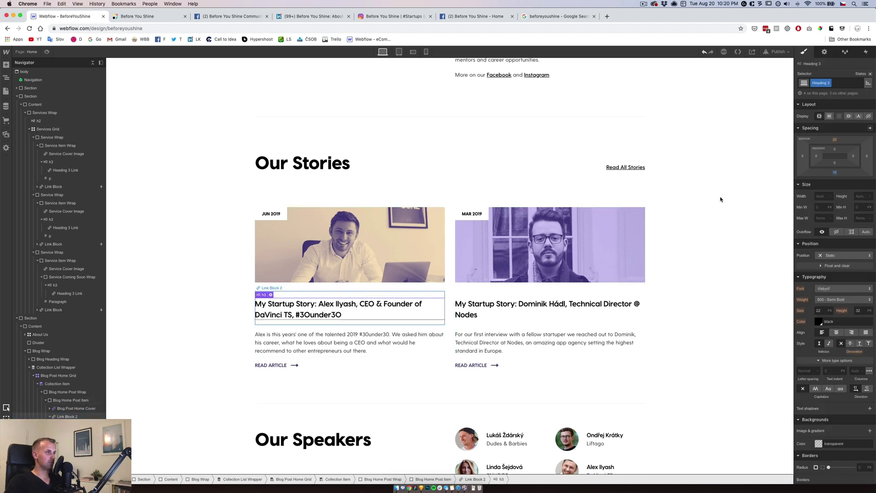
left_click(839, 84)
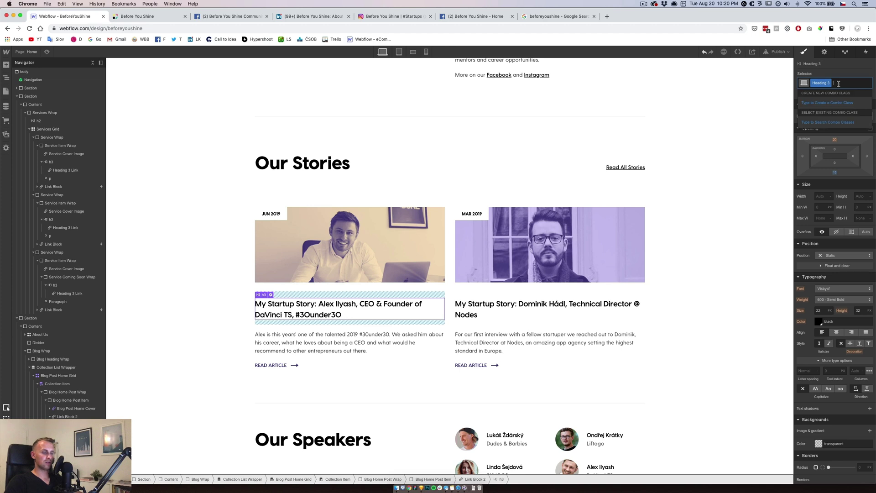
type("Blog P")
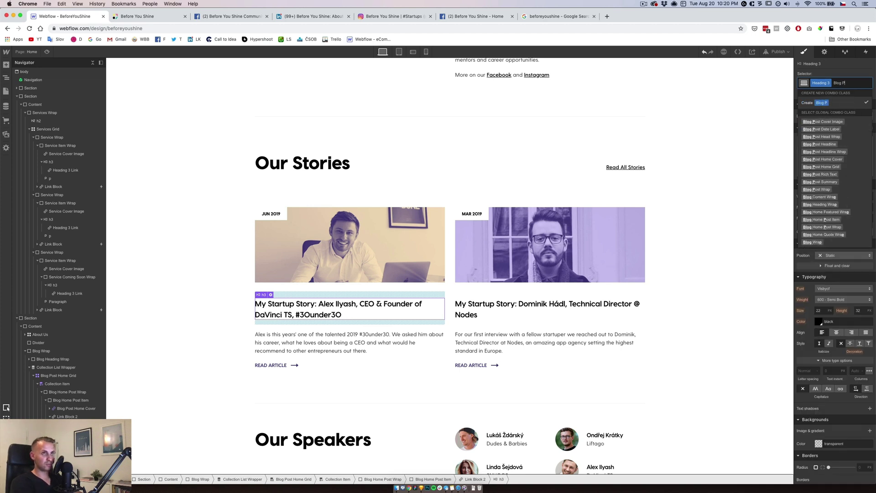
type("ost Clear")
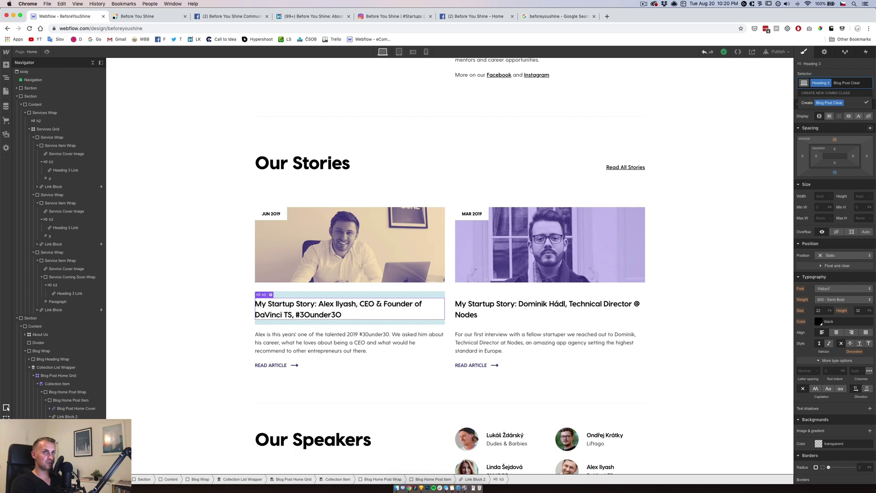
key("Return")
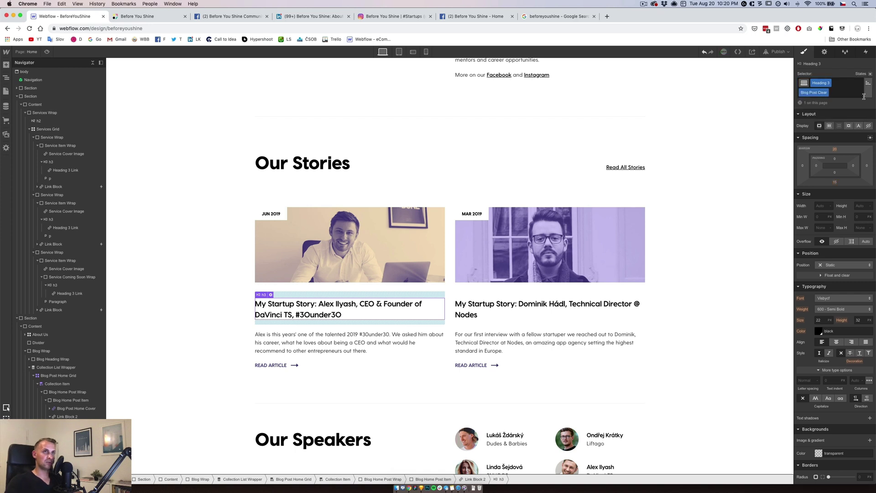
left_click(820, 92)
type("Name")
key("Return")
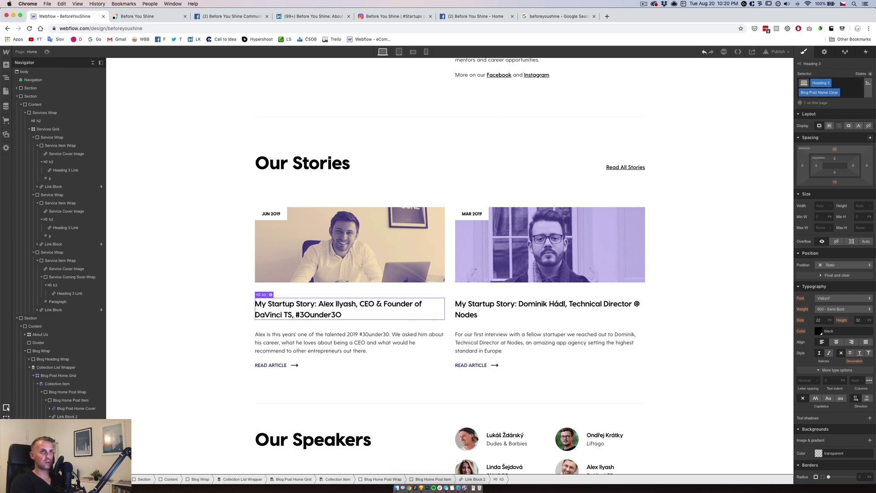
Set the blog post heading's top and bottom margins to 0 on the combo class
left_click(835, 150)
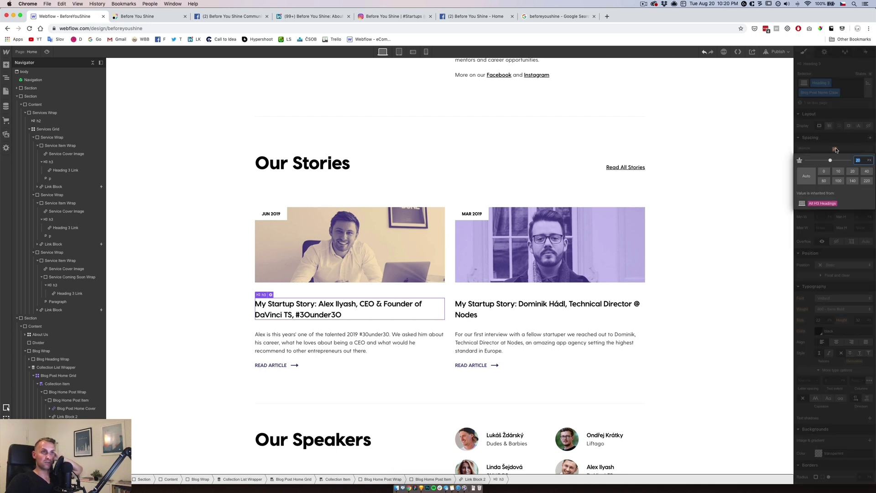
left_click_drag(836, 150, 837, 182)
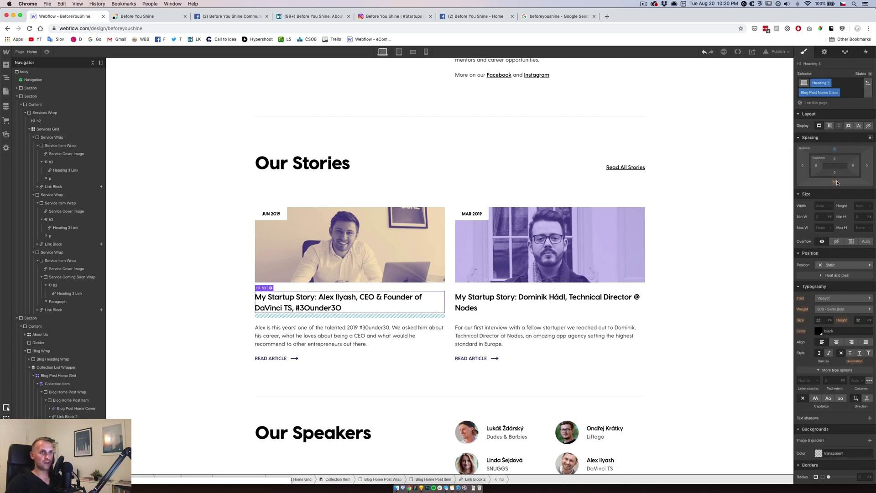
left_click(836, 182)
type("0")
key("Return")
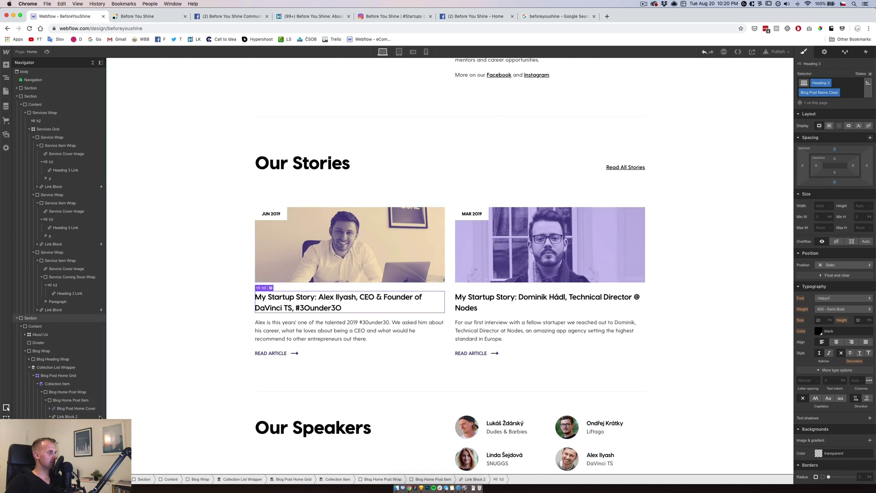
Link the block around the blog post heading to the Current Blog Post collection page
left_click(287, 291)
left_click(287, 289)
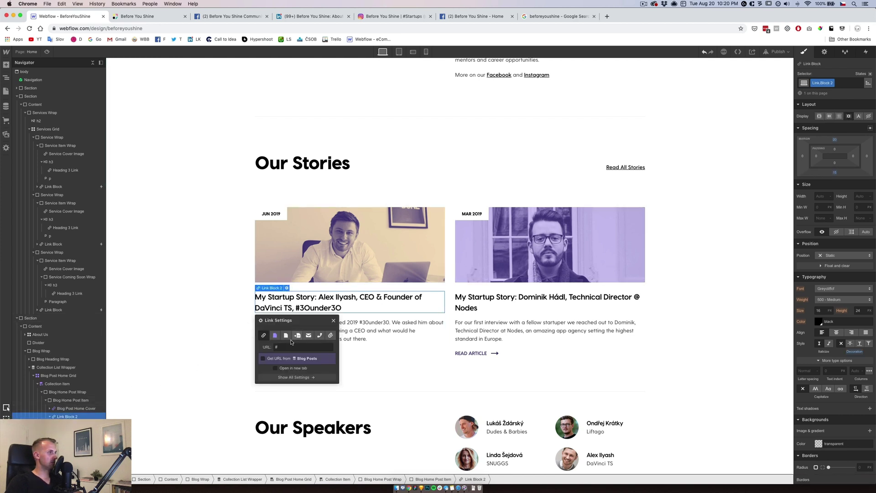
left_click(275, 336)
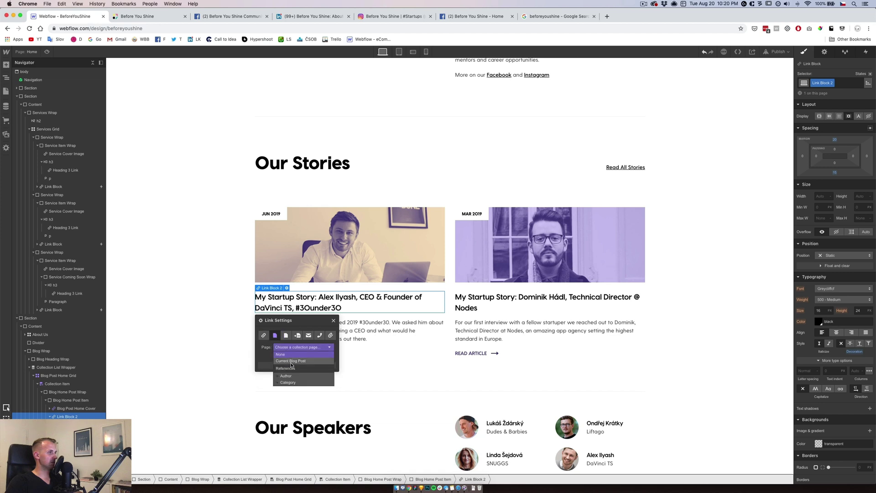
left_click(334, 322)
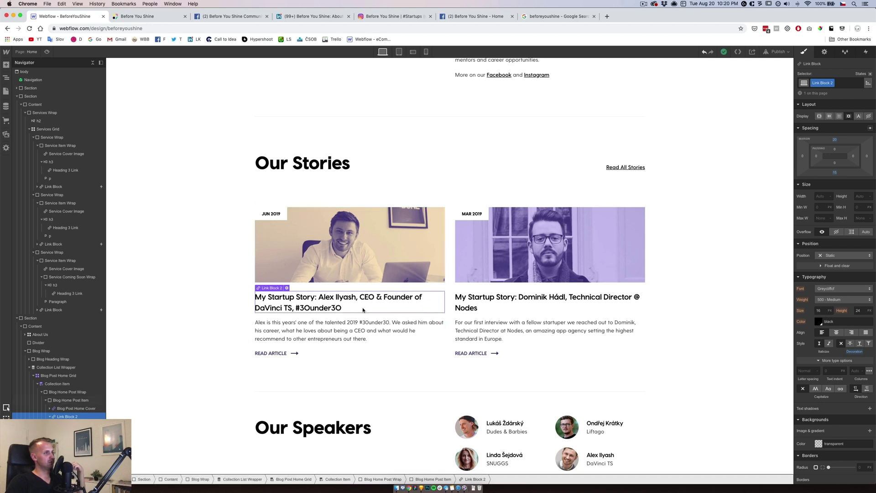
Rename the class of the link block around the blog heading to Blog Post Home Link Wrap
left_click(391, 307)
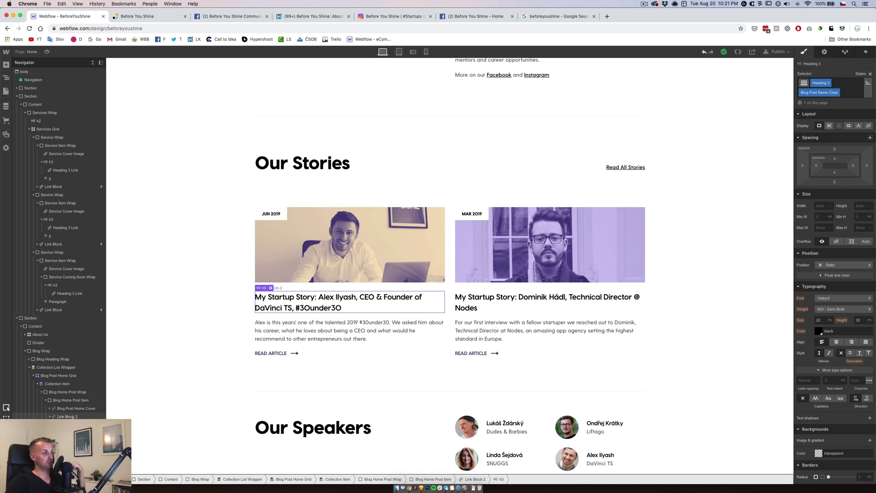
left_click(475, 479)
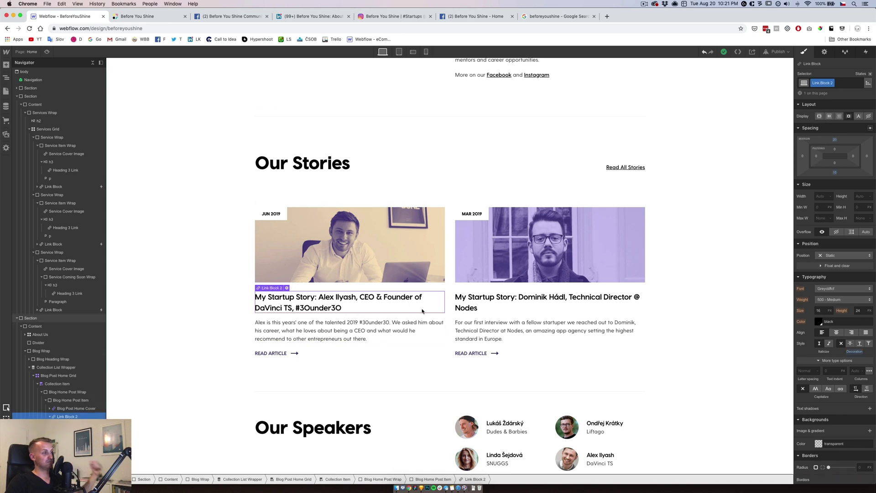
double_click(835, 83)
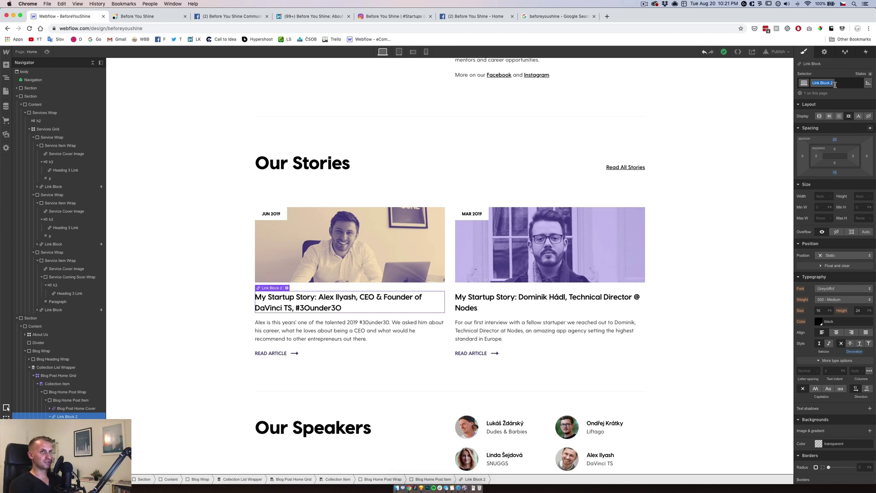
type("Heading")
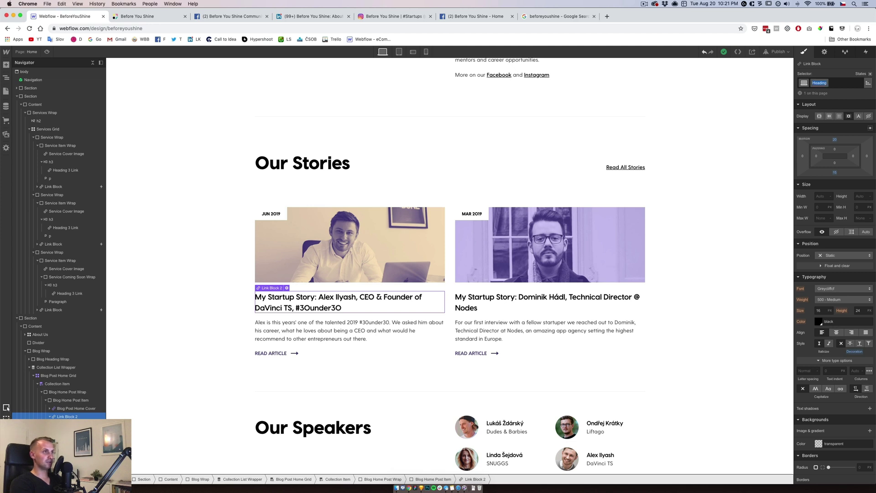
type("Blog Post Home Link Wrap")
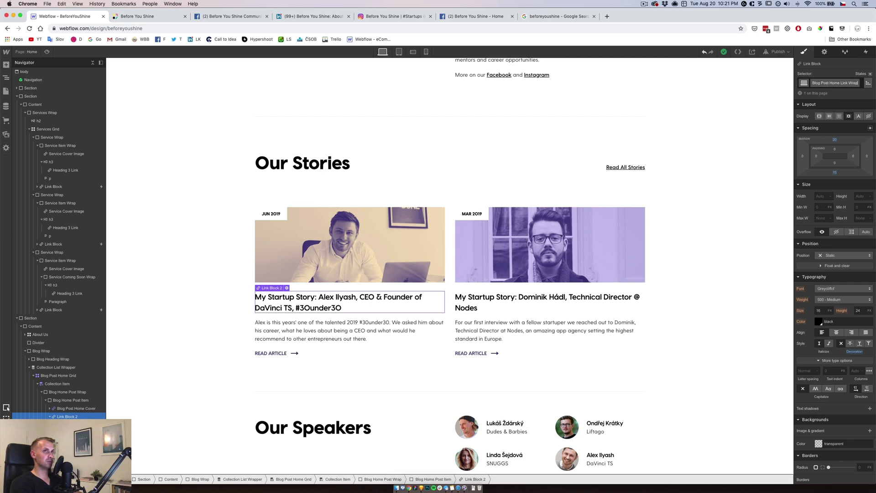
key("Return")
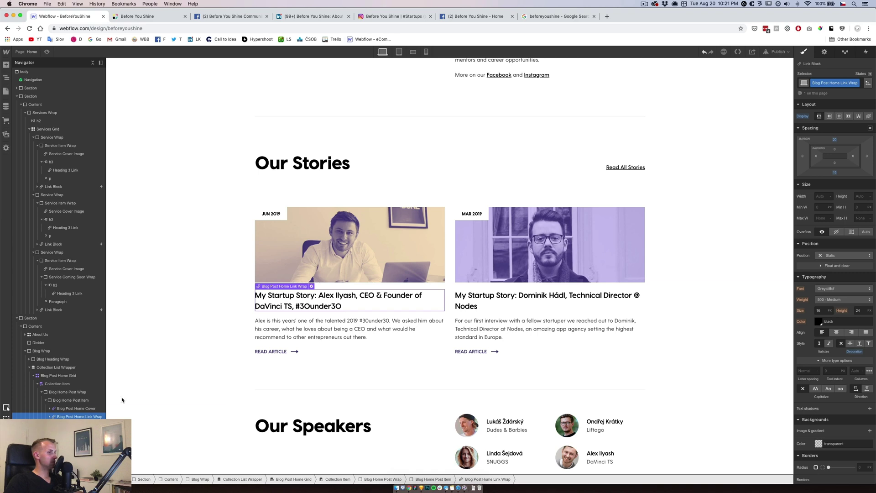
Add a link block to the upcoming event row under Our Events and place the event name text inside it
scroll(292, 274, "down", 8)
left_click(298, 248)
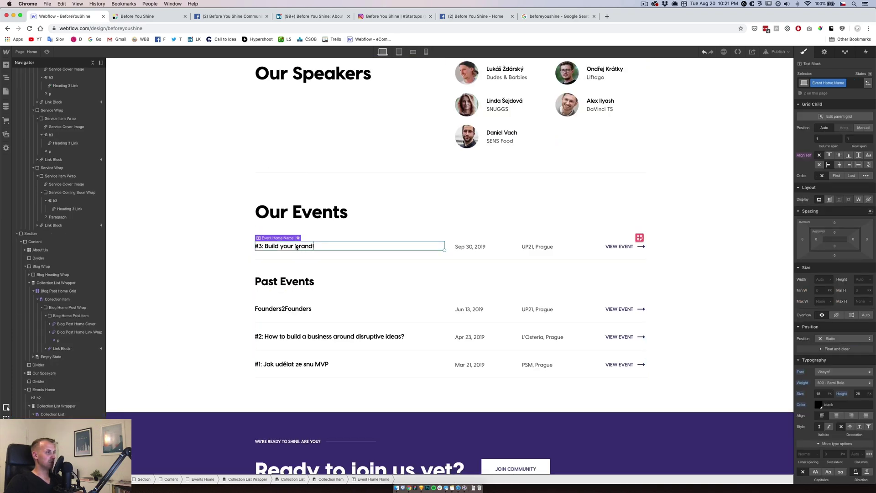
double_click(296, 247)
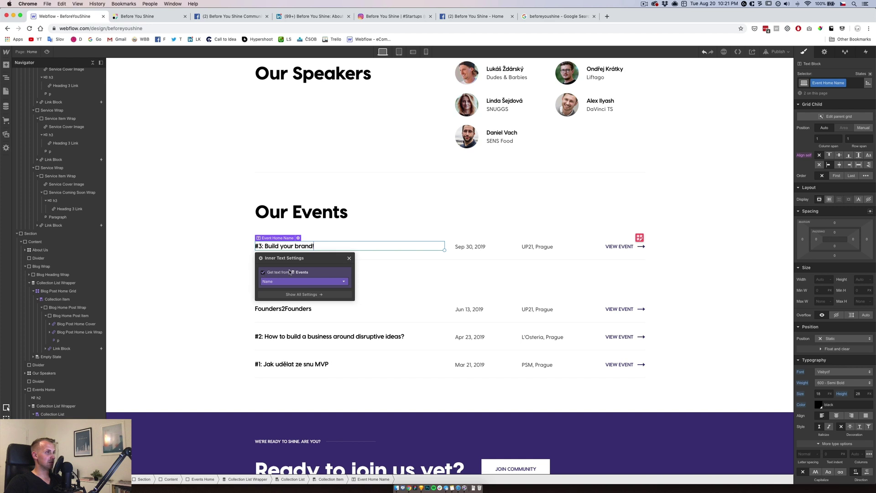
left_click(350, 258)
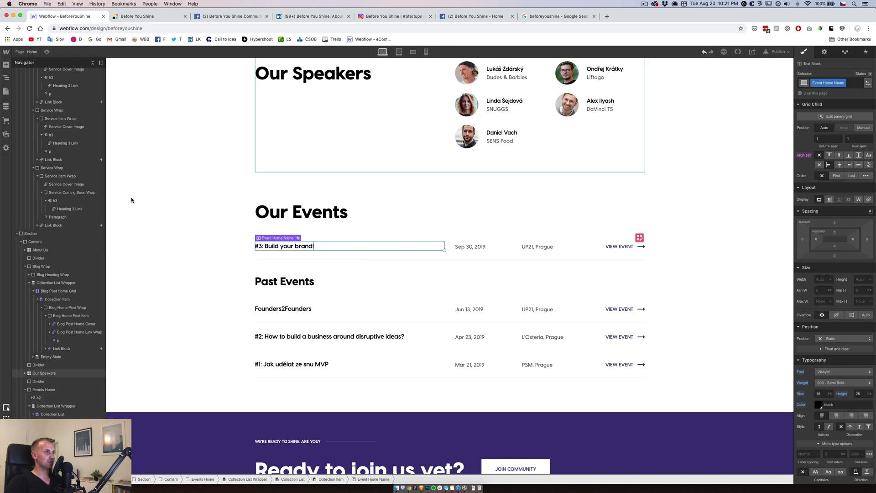
left_click(6, 64)
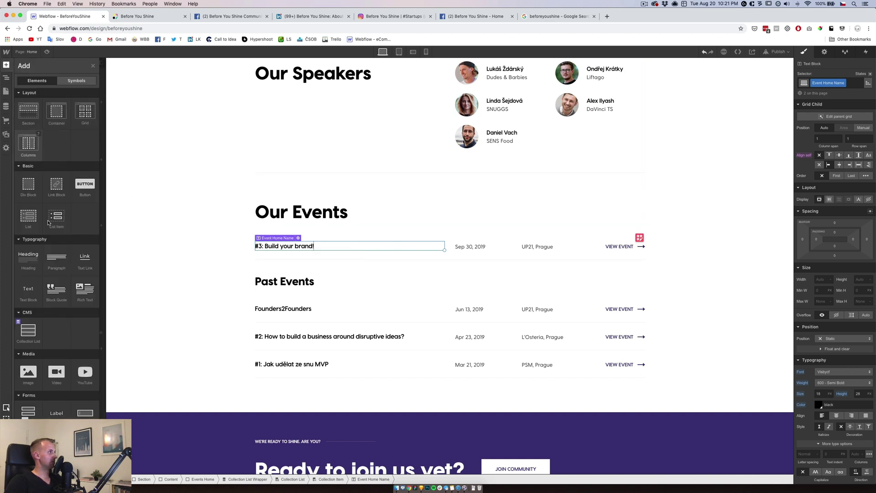
left_click(56, 189)
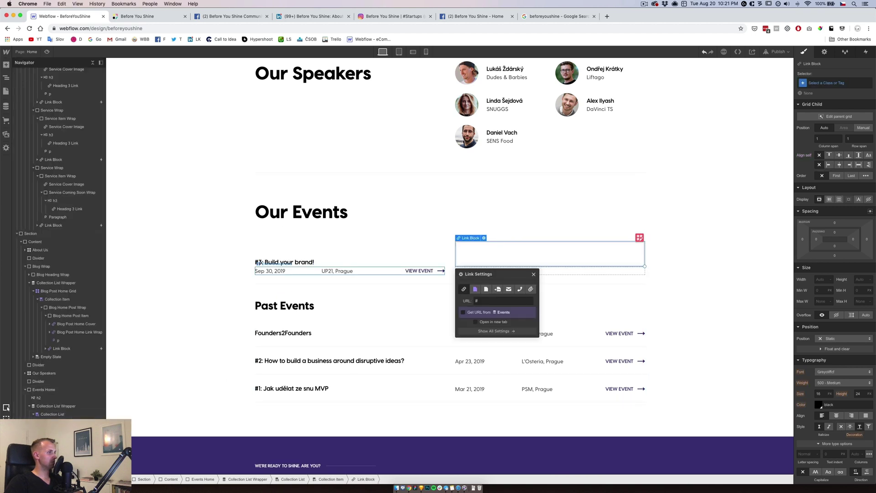
left_click(284, 262)
left_click_drag(285, 262, 502, 254)
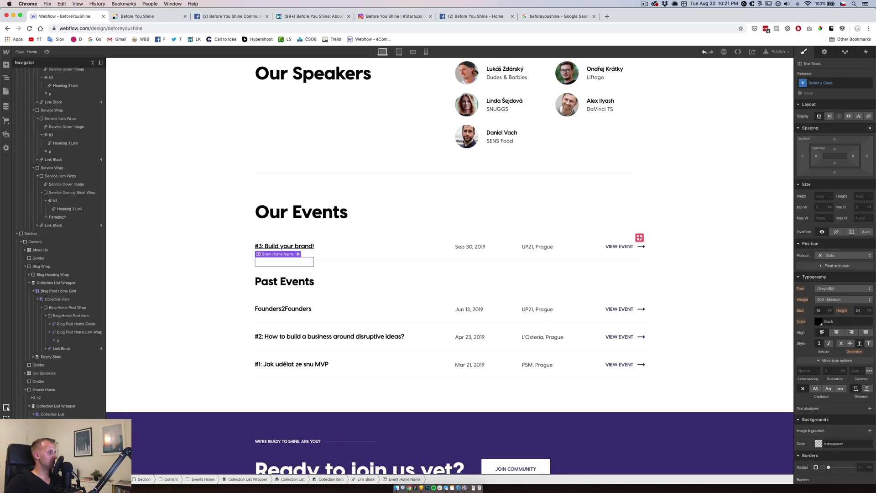
Adjust the self-alignment of the link block around the event name within its grid cell
left_click(309, 248)
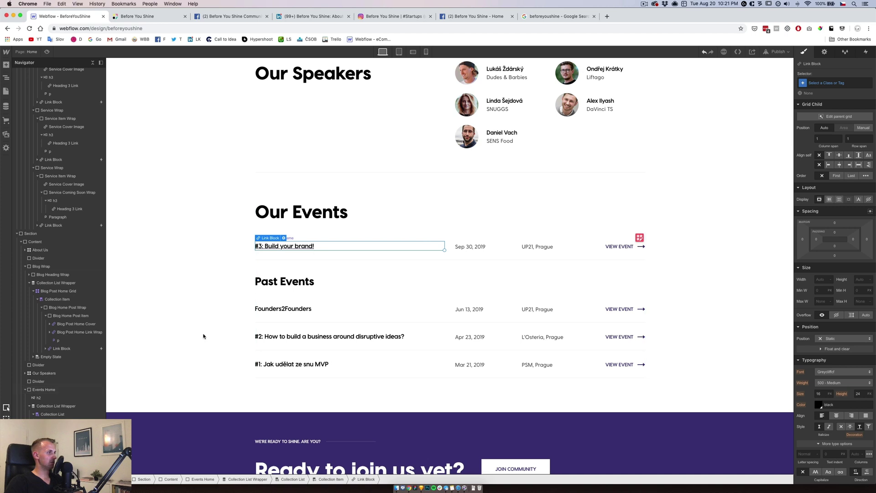
left_click(829, 164)
left_click(313, 247)
left_click(347, 246)
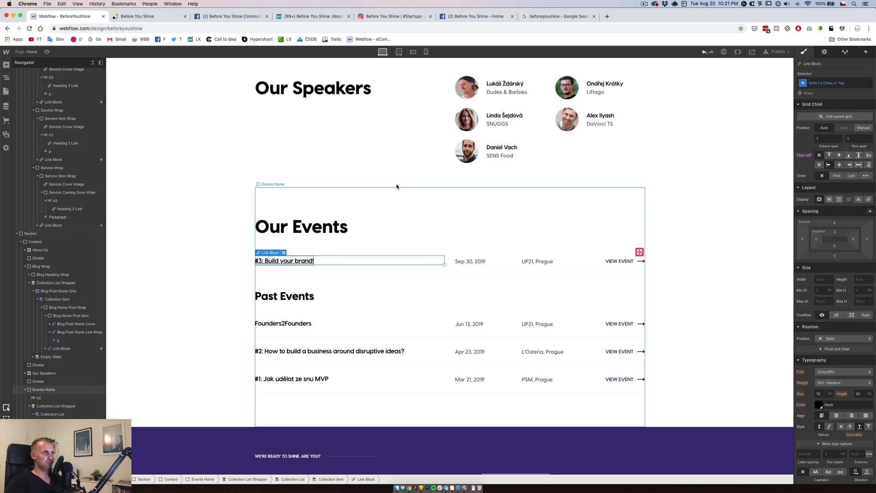
Try to switch the h3 heading of the Community service card to its Hover state
scroll(397, 186, "up", 5)
left_click(286, 154)
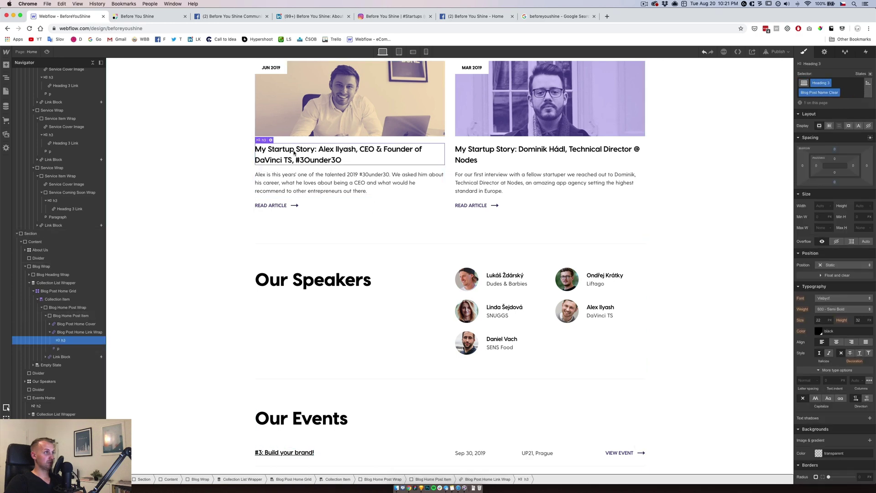
scroll(241, 180, "up", 12)
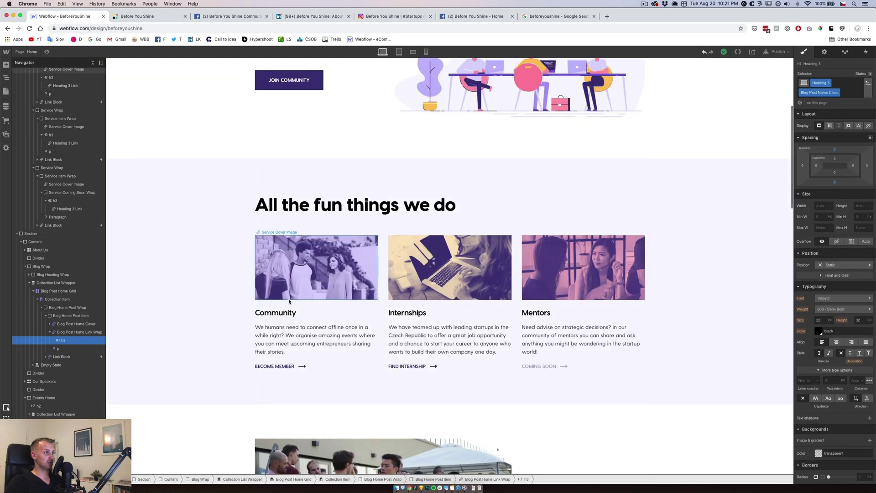
left_click(374, 311)
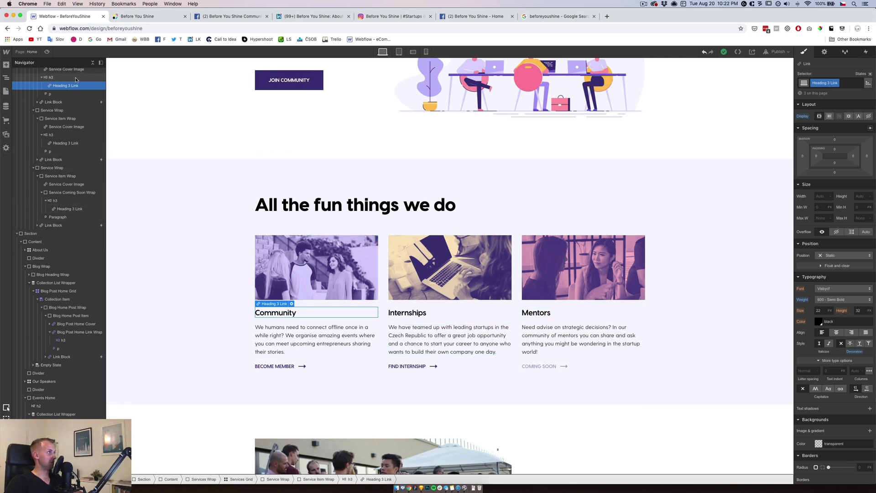
left_click(48, 77)
left_click(870, 74)
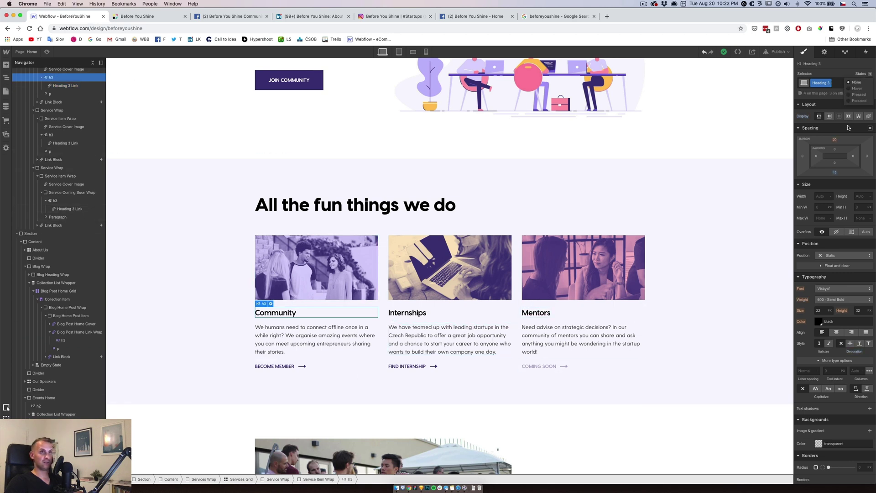
left_click(856, 89)
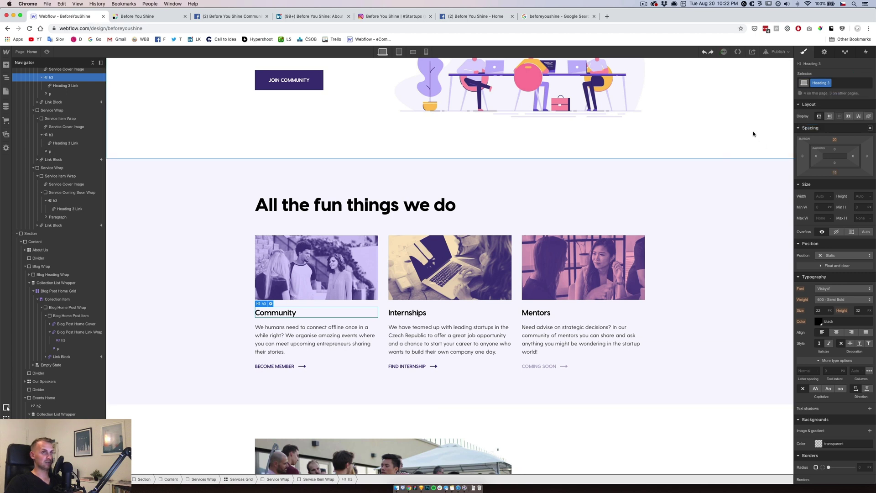
Check the text color of the Community heading link in its Hover state
left_click(651, 125)
left_click(274, 312)
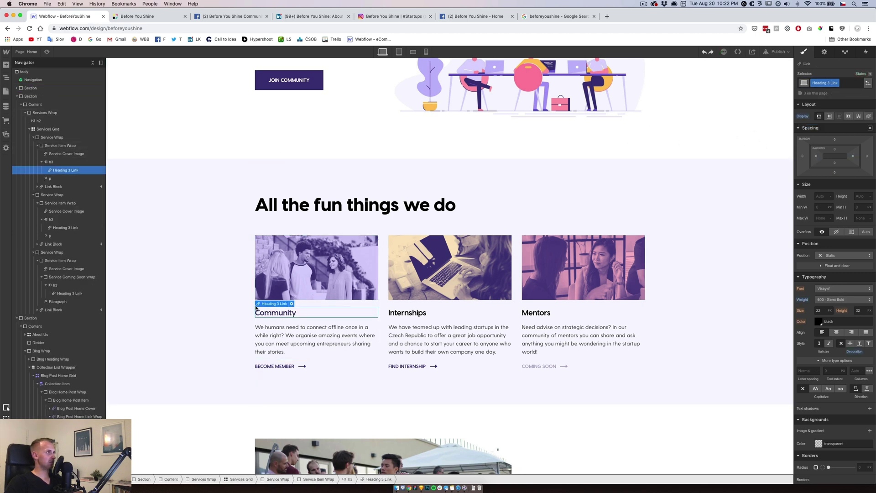
left_click(870, 75)
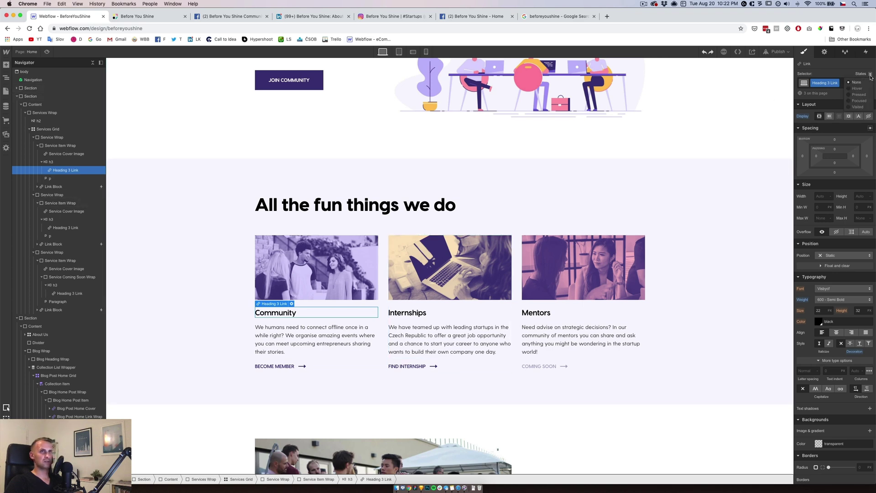
left_click(857, 88)
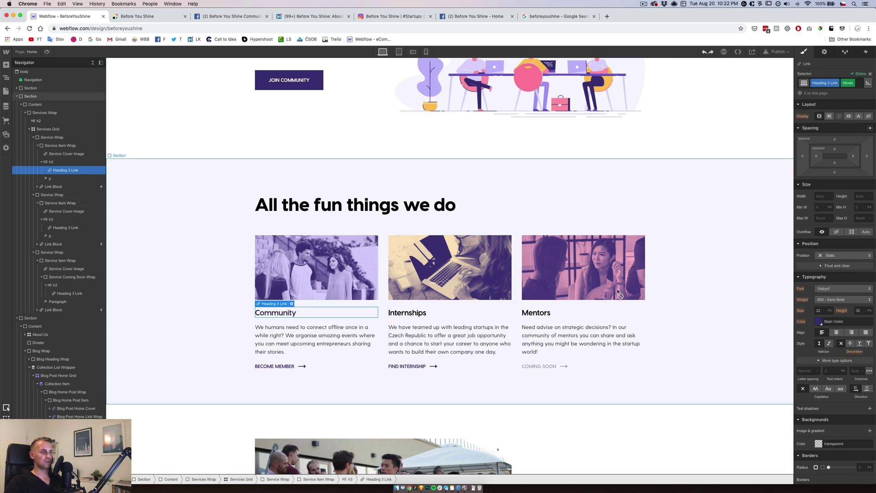
left_click(557, 215)
Set the Hover text color of the blog post heading under Our Stories to Main Violet
scroll(441, 335, "down", 6)
scroll(443, 330, "down", 6)
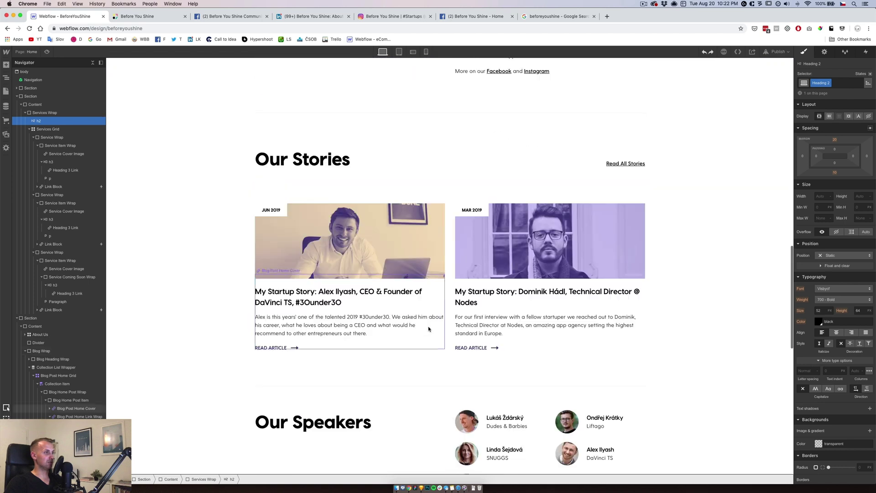
left_click(348, 297)
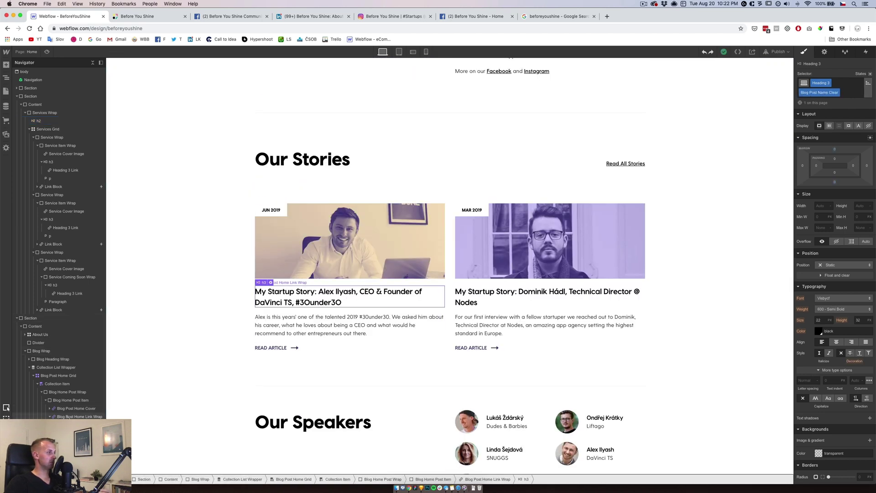
left_click(870, 75)
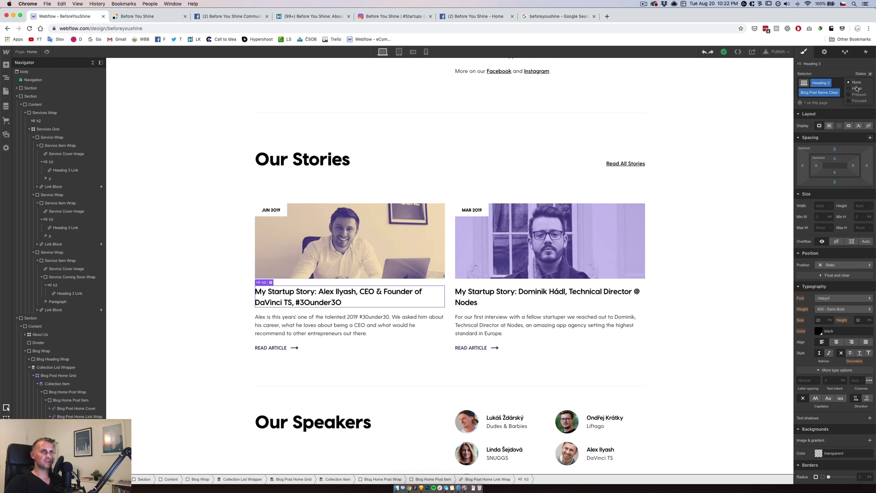
left_click(857, 88)
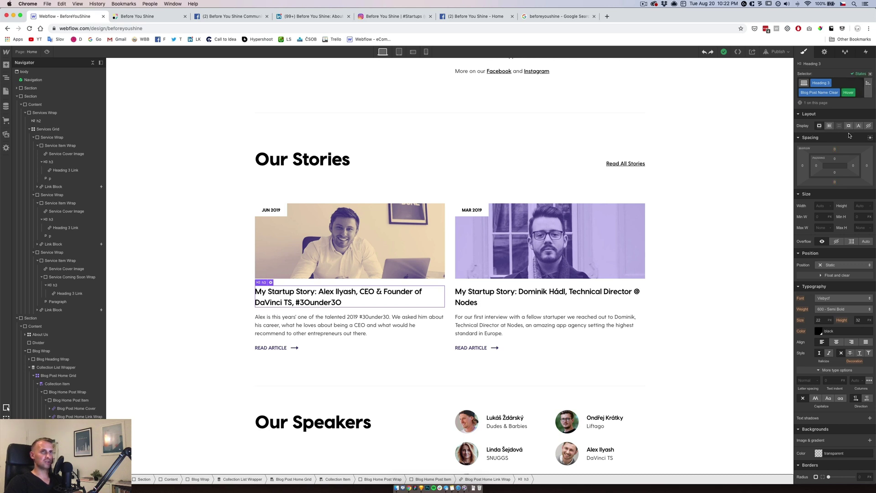
left_click(818, 331)
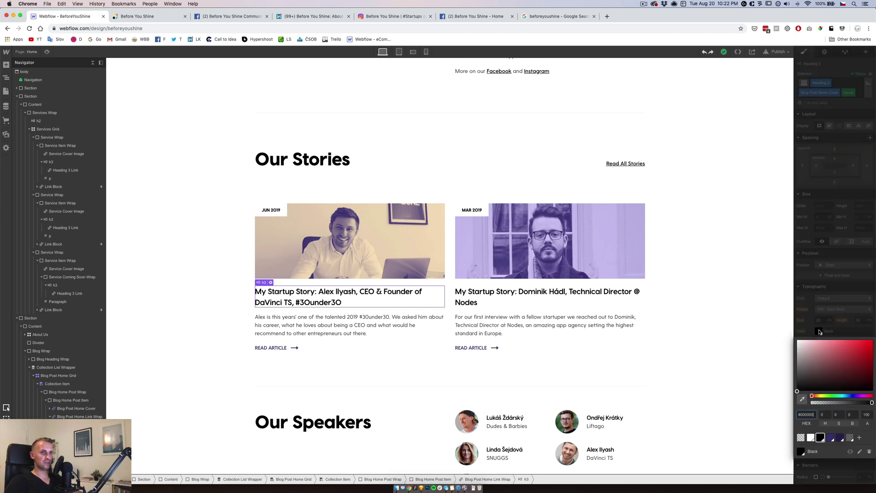
left_click(830, 438)
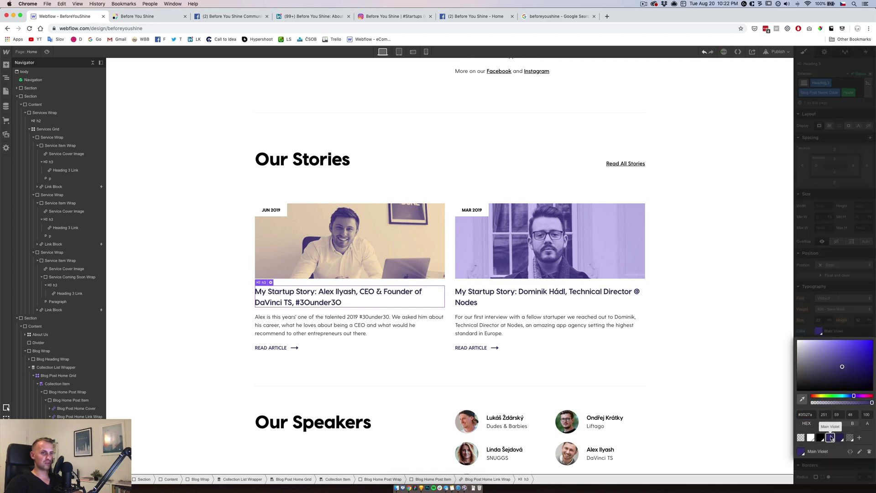
left_click(746, 317)
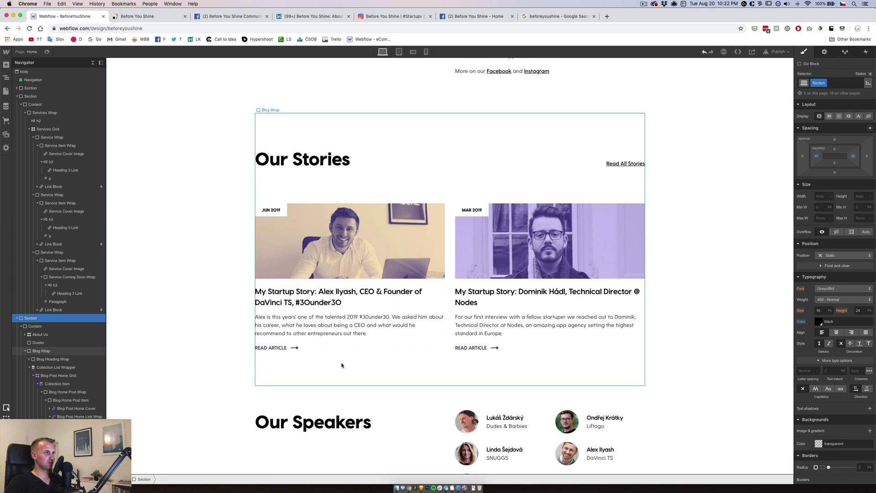
Set the Hover text color of the upcoming event name under Our Events to Main Violet
scroll(283, 358, "down", 6)
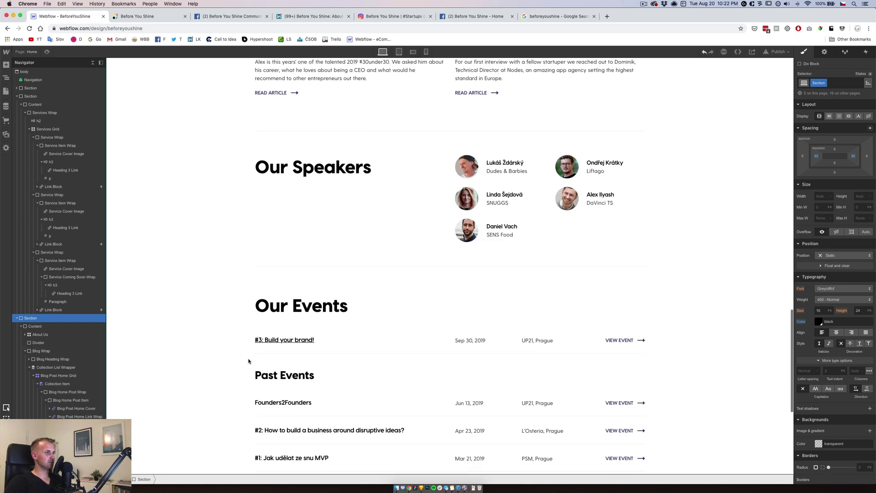
left_click(283, 319)
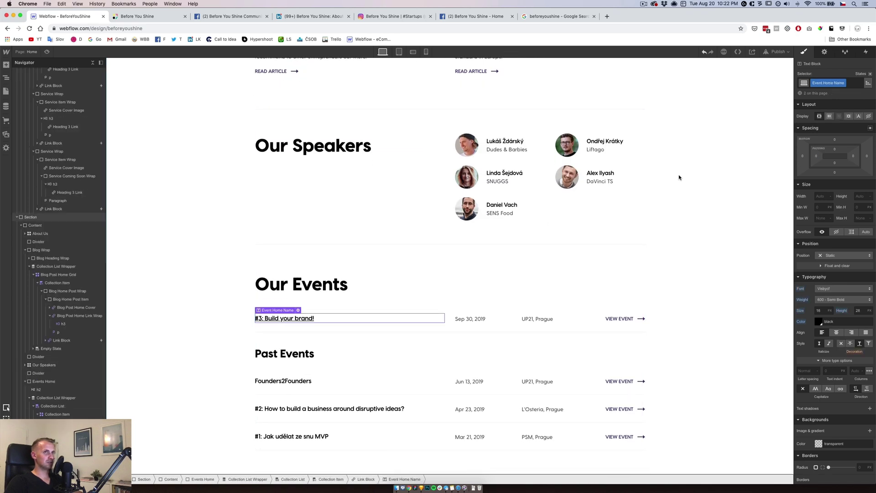
left_click(870, 75)
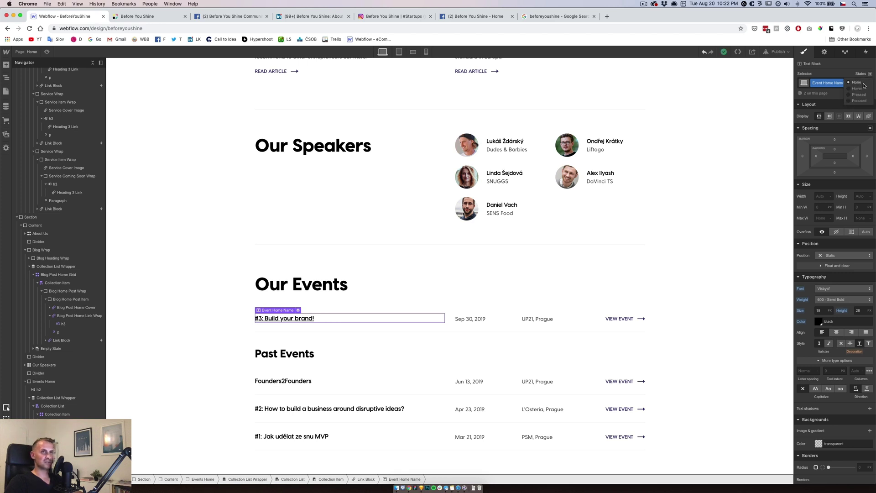
left_click(857, 89)
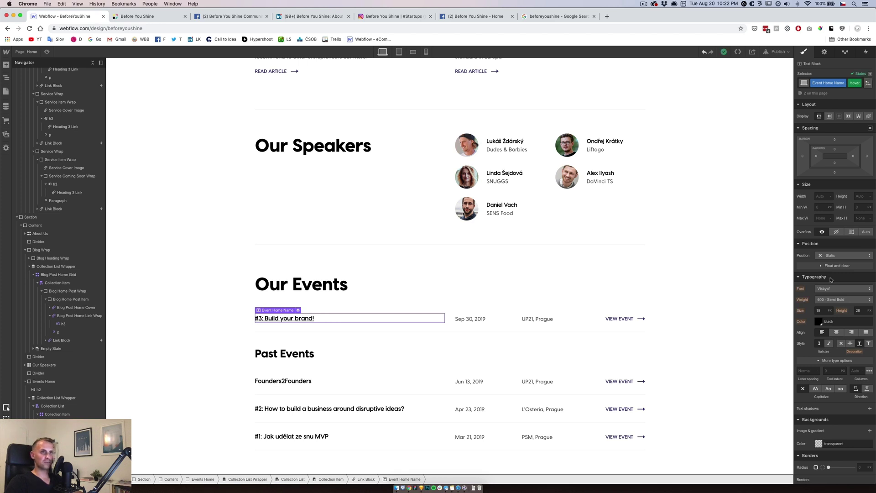
left_click(819, 322)
left_click(829, 428)
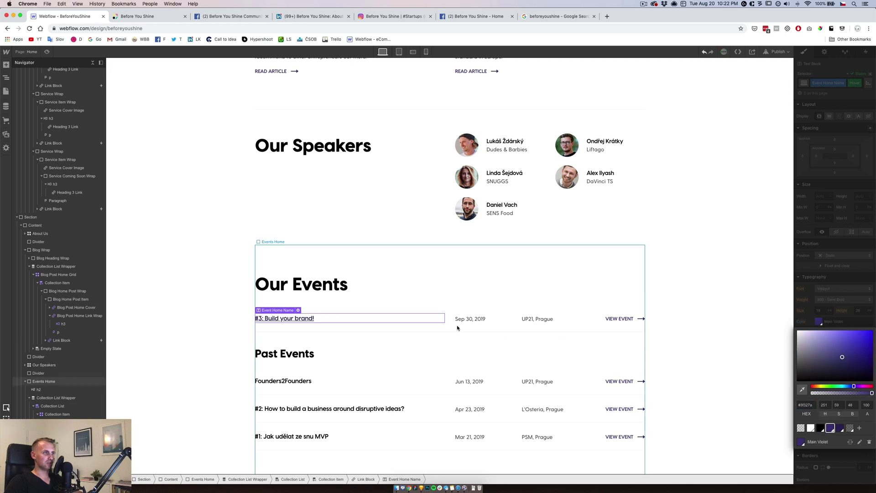
left_click(369, 299)
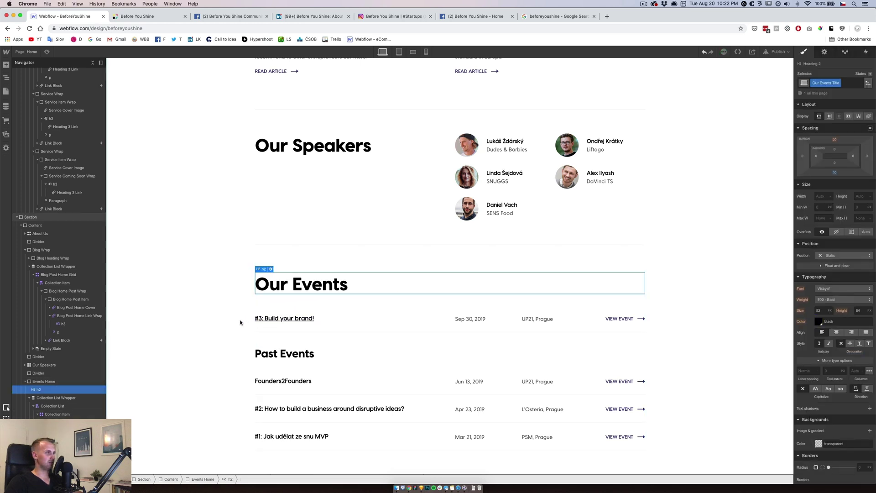
Remove the underline from the link block around the upcoming event name and name its class Event Home Link Wrap
left_click(281, 318)
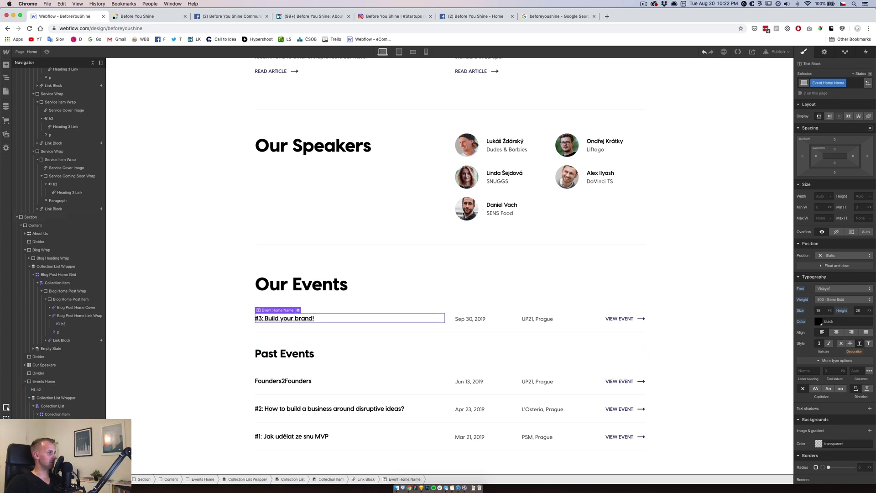
left_click(579, 320)
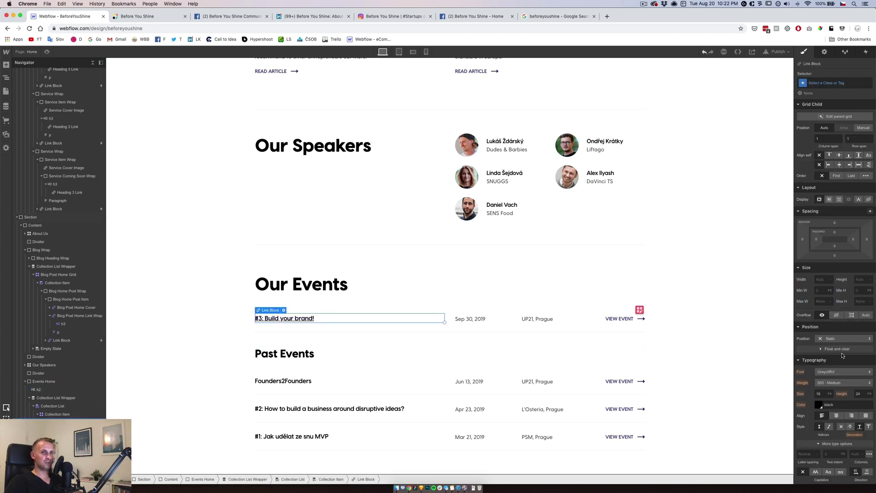
left_click(841, 427)
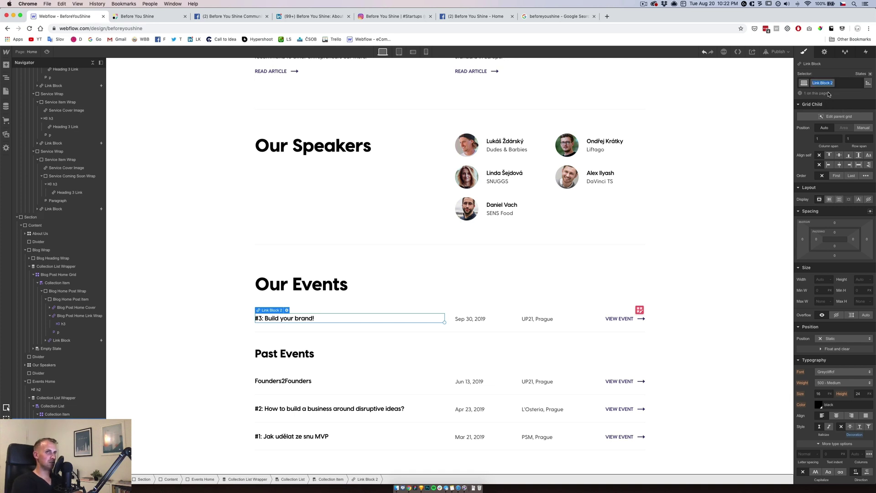
type("Eve")
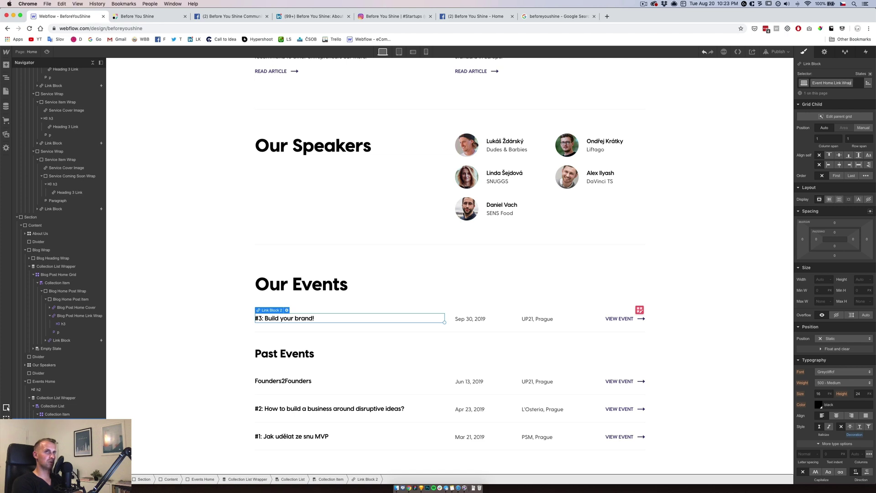
type("nt Home Link Wrap")
key("Return")
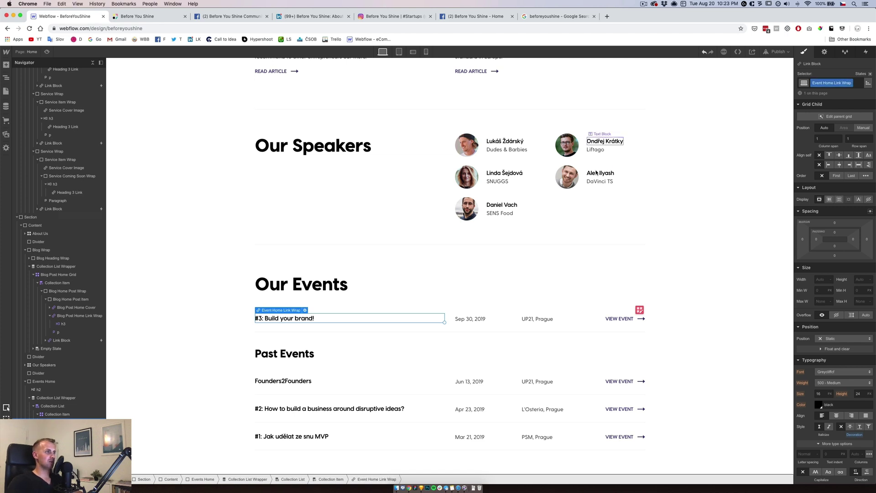
Add a link block to the Past Events row and place the event name text inside it
left_click(305, 381)
left_click(6, 64)
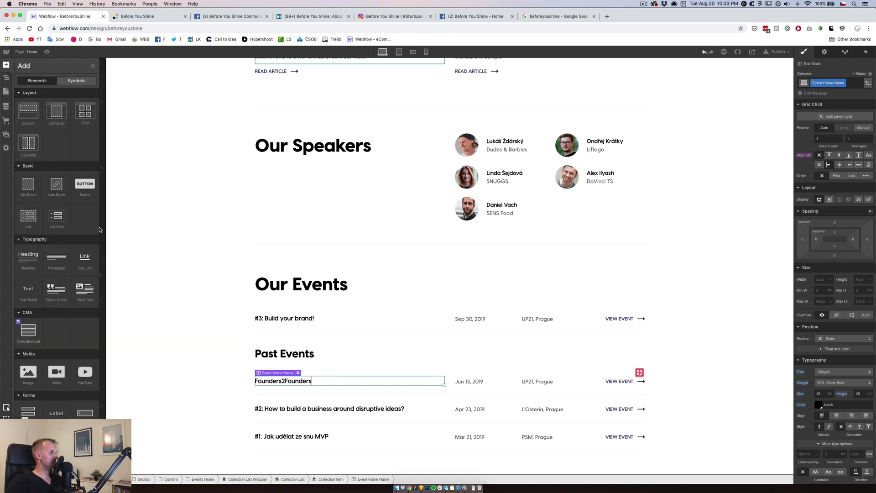
left_click(55, 200)
left_click_drag(283, 396, 456, 388)
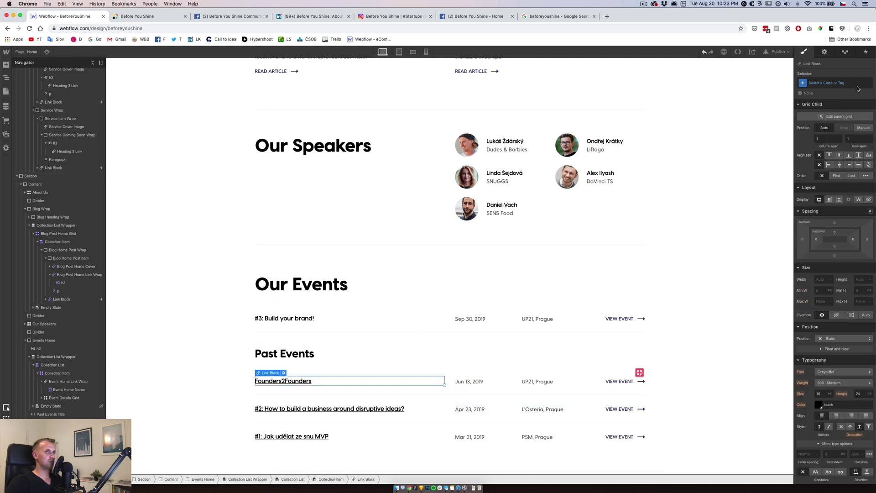
Apply the Event Home Link Wrap class to the past event link block and align it horizontally to the start of its grid cell
left_click(823, 83)
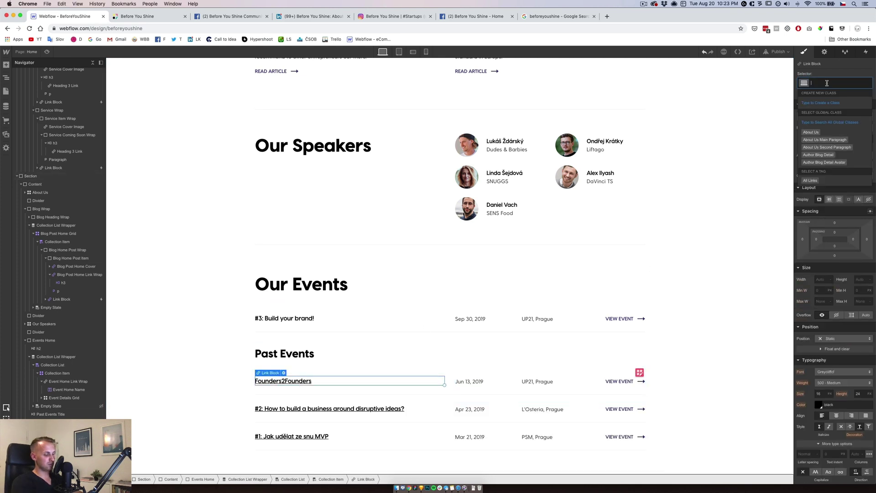
type("Event Home")
key("Down")
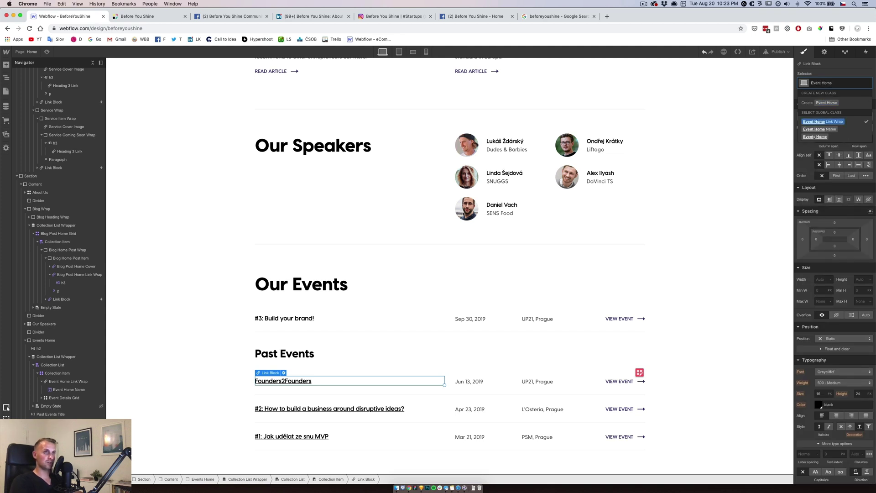
key("Return")
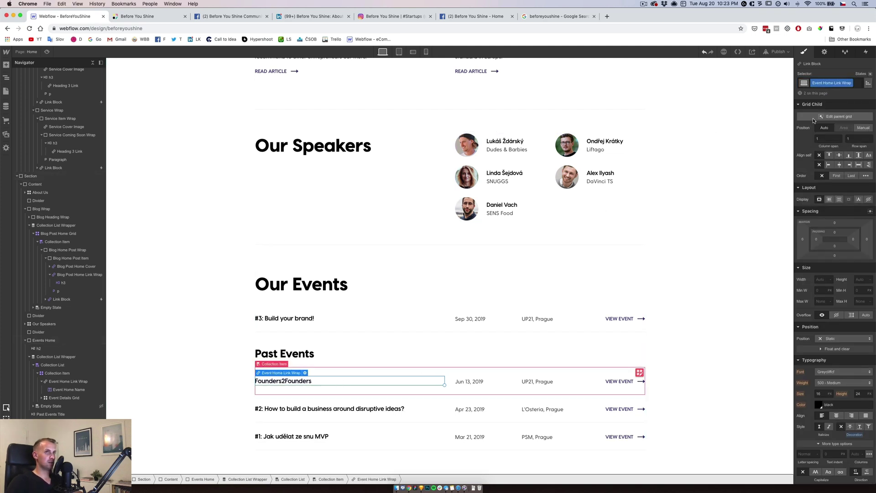
left_click(830, 165)
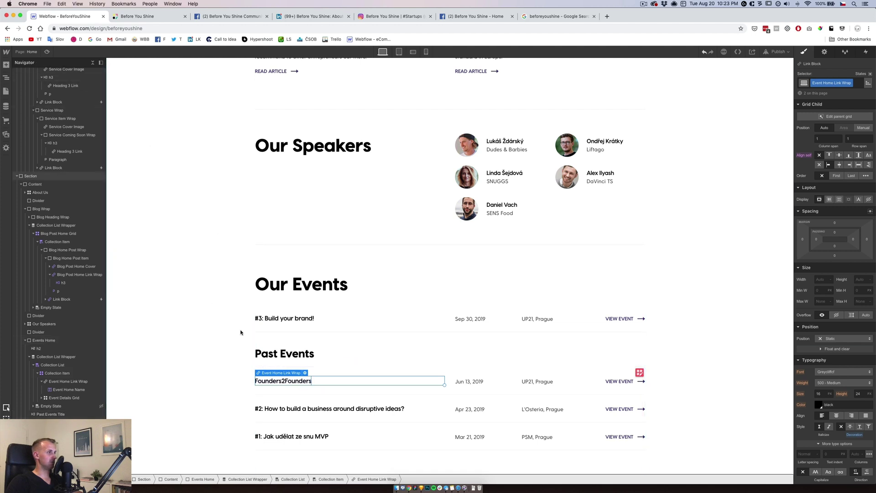
Link the past event link block to the Eventbrite/Facebook Event Link field from Events and have it open in a new tab
left_click(306, 373)
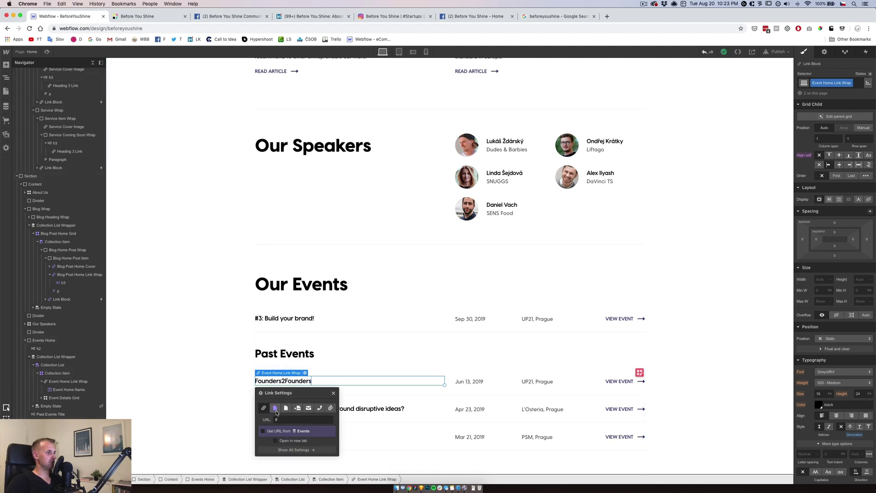
left_click(273, 432)
left_click(285, 440)
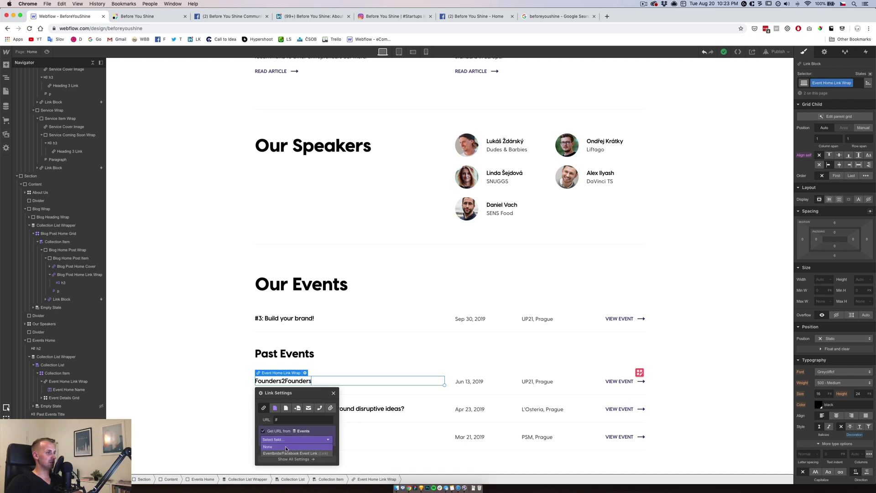
left_click(288, 454)
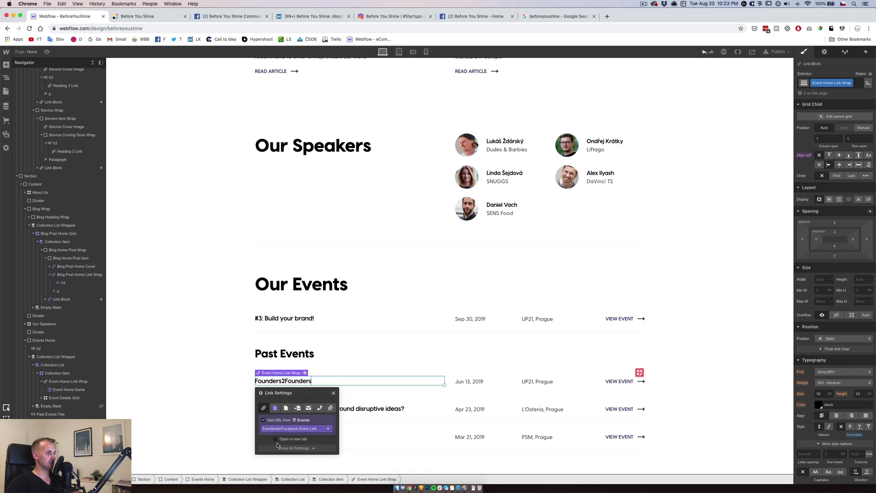
left_click(275, 439)
left_click(216, 407)
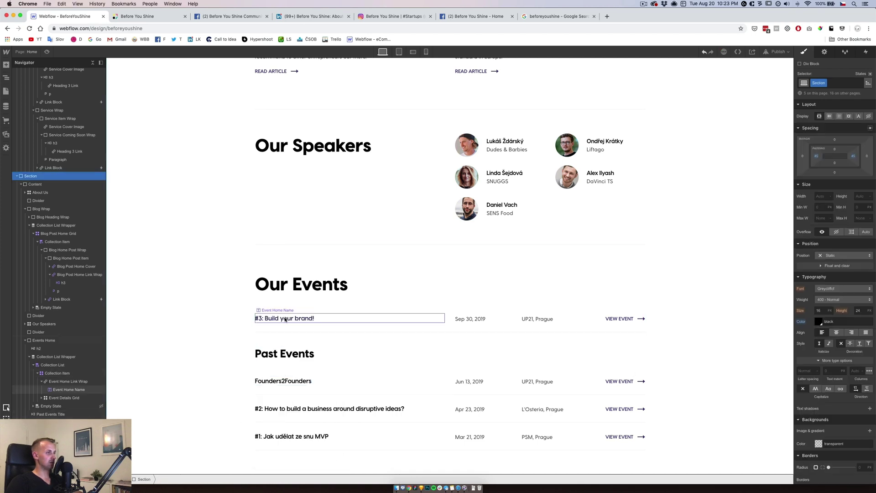
Link the upcoming event's Event Home Link Wrap to the Eventbrite/Facebook Event Link field and have it open in a new tab
left_click(285, 319)
left_click(281, 320)
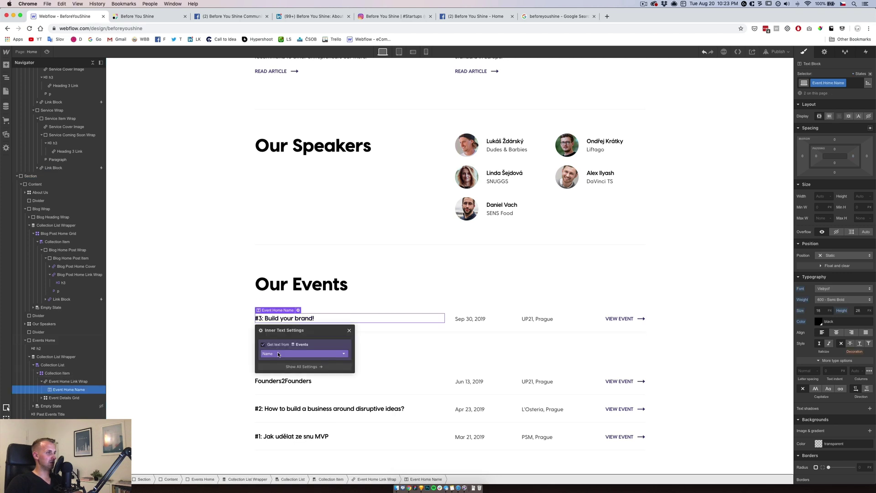
left_click(264, 315)
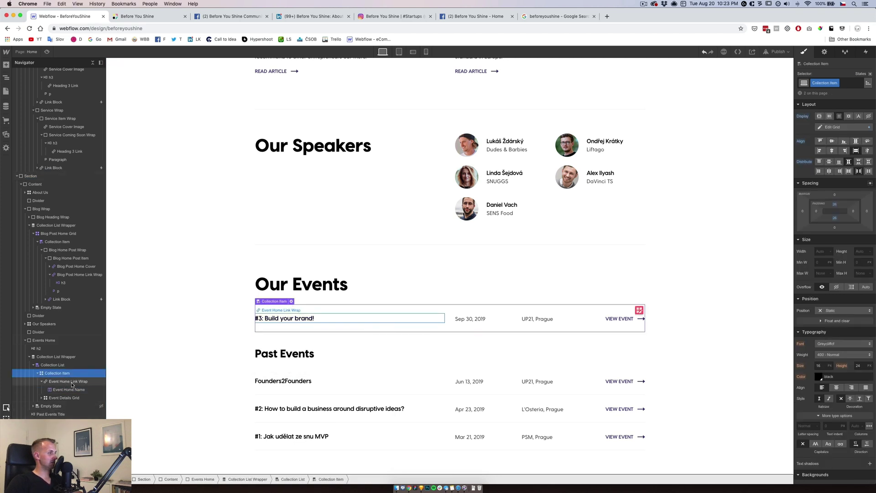
left_click(304, 311)
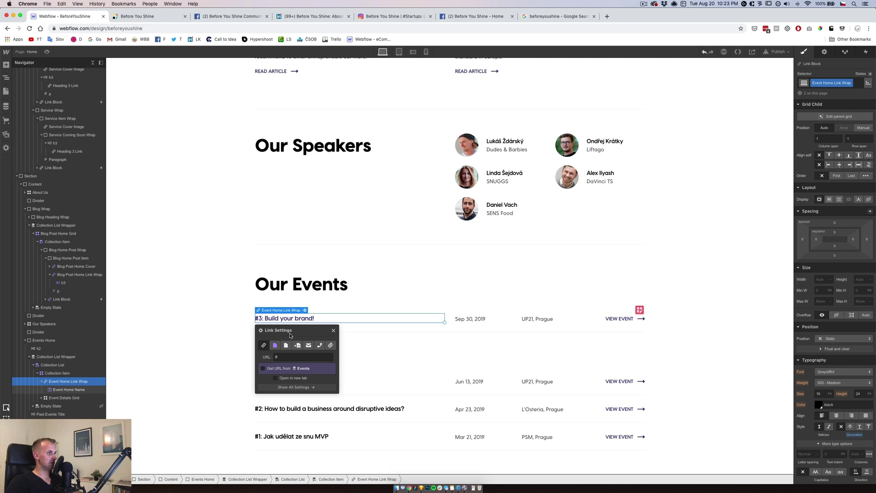
left_click(264, 368)
left_click(283, 377)
left_click(276, 385)
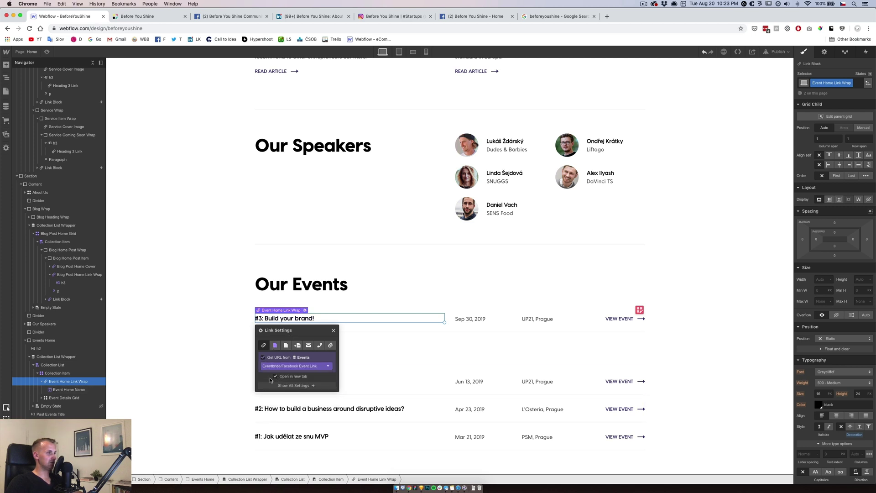
Preview the Home page's story and event headings and look over the Internships page for remaining unlinked items
left_click(178, 347)
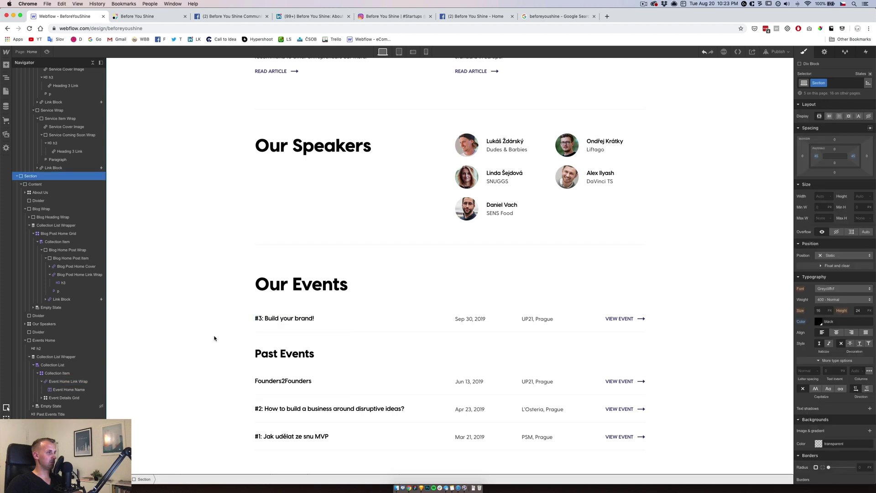
scroll(215, 339, "down", 5)
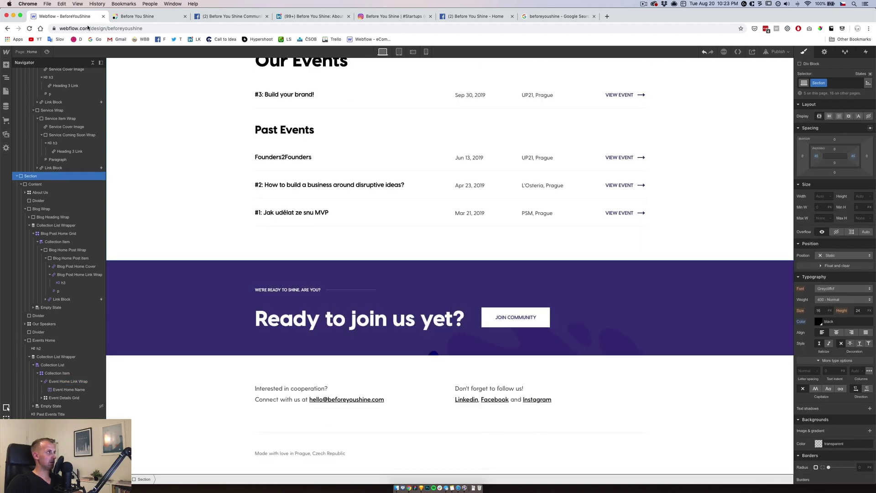
left_click(47, 52)
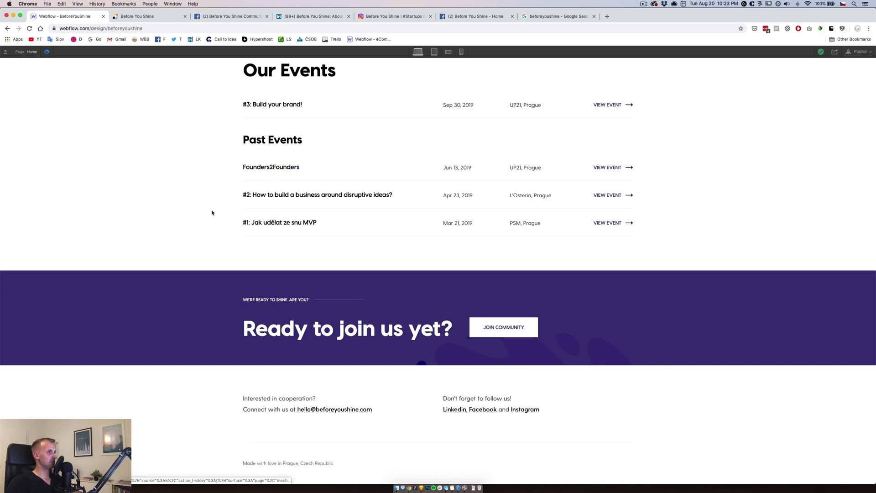
scroll(212, 213, "up", 10)
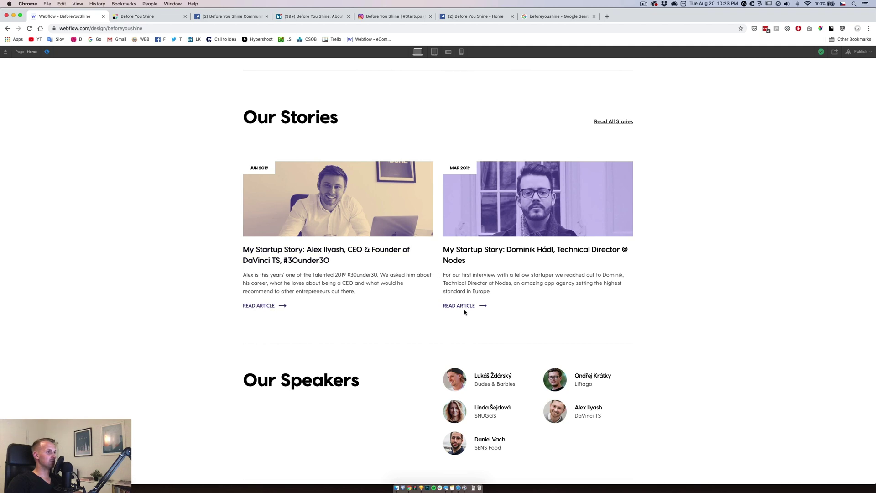
scroll(463, 307, "down", 10)
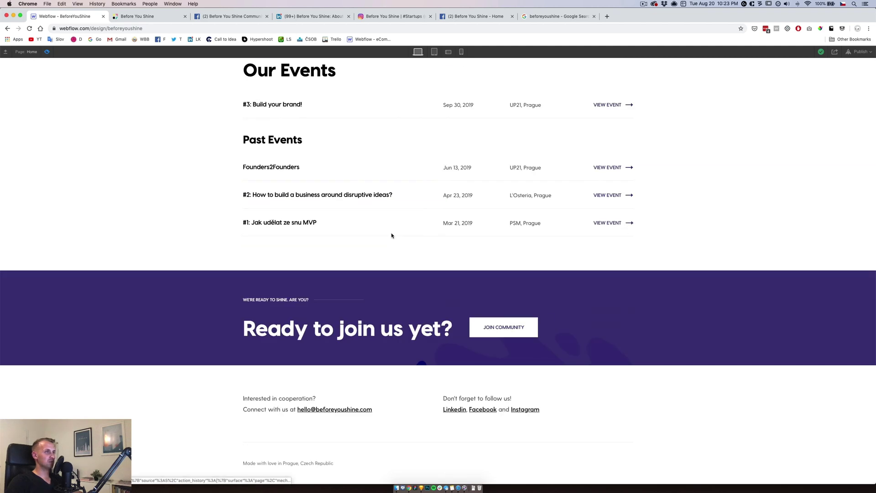
scroll(391, 235, "up", 15)
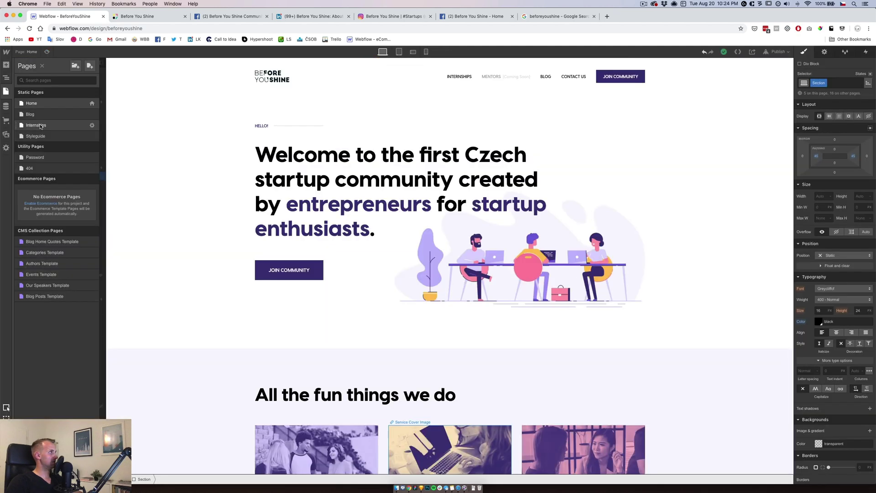
left_click(40, 126)
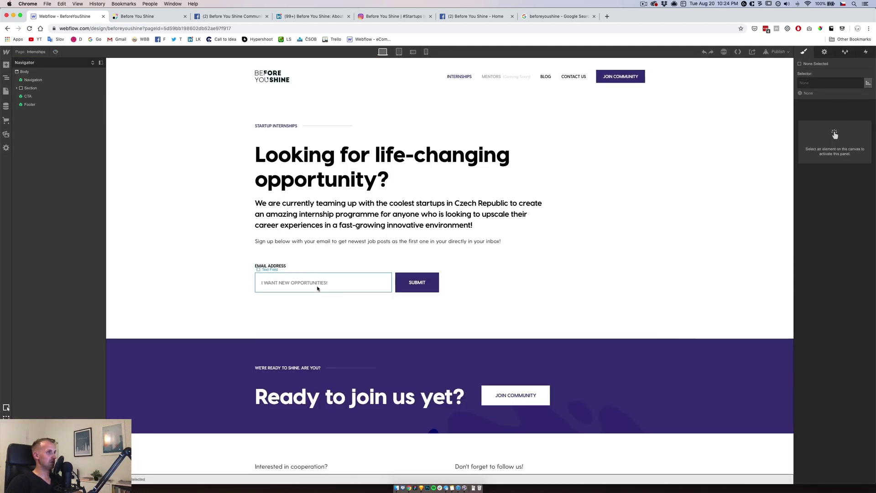
Convert the Blog Home Featured Cover on the Blog page into a link block
left_click(30, 52)
left_click(30, 114)
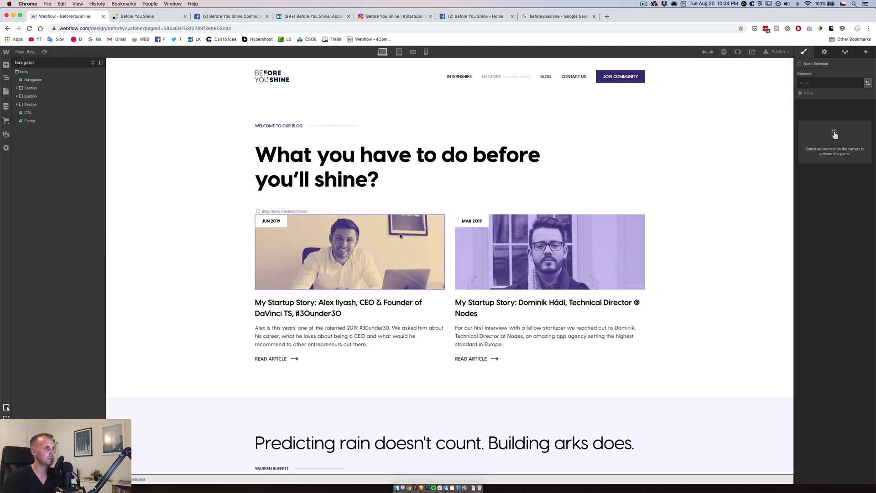
left_click(303, 253)
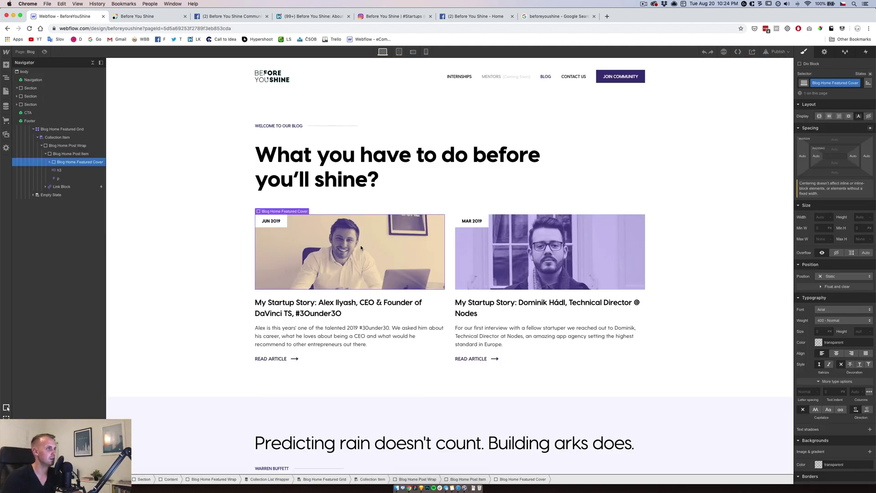
right_click(324, 265)
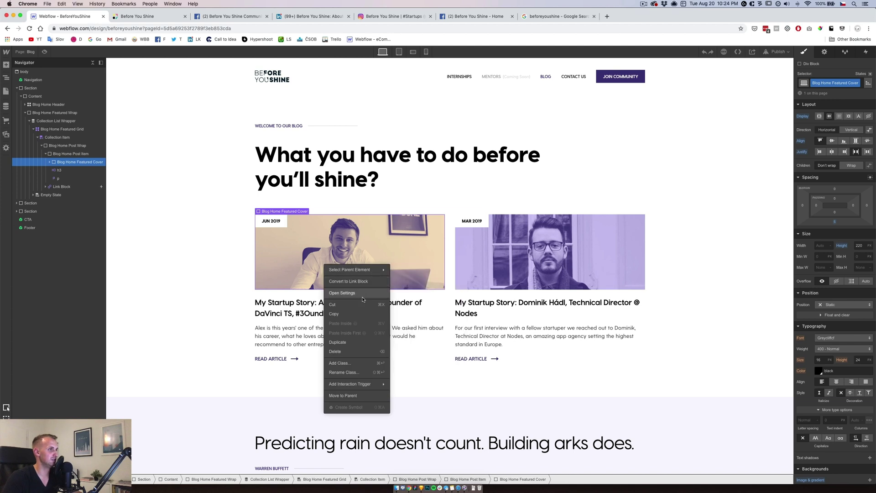
left_click(360, 282)
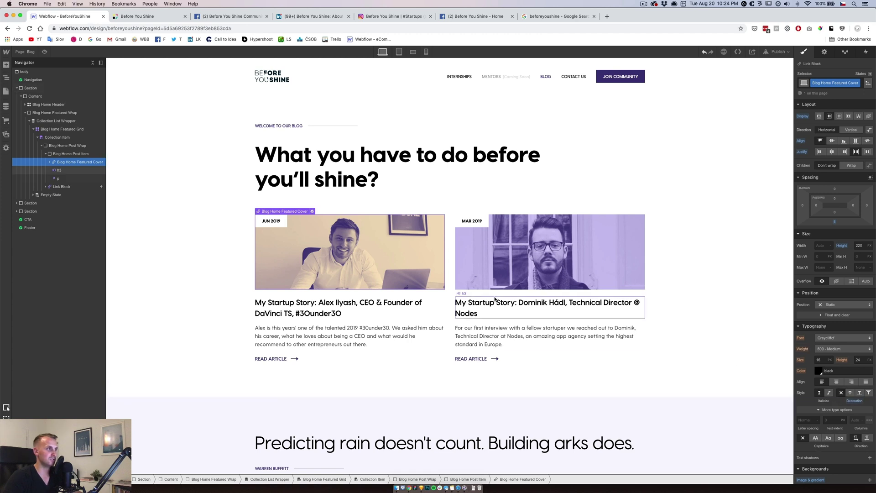
Link the featured post cover to the Current Blog Post collection page and preview the Blog page
left_click(312, 211)
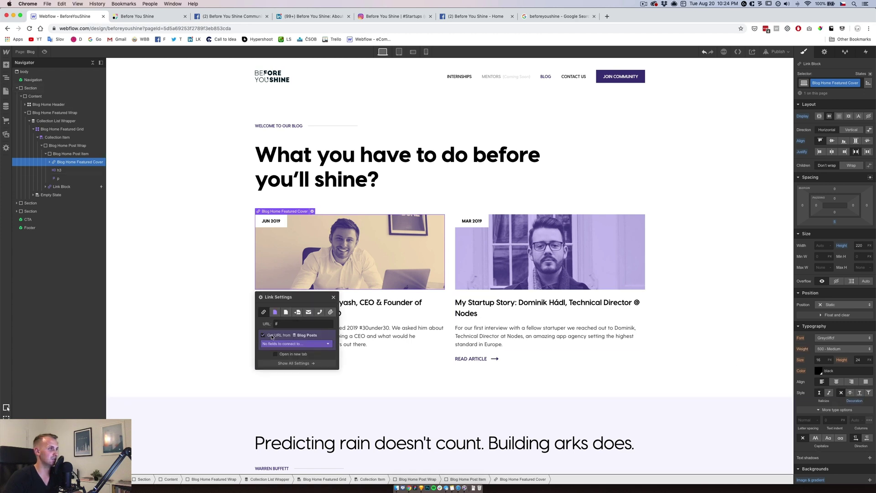
left_click(274, 311)
left_click(288, 325)
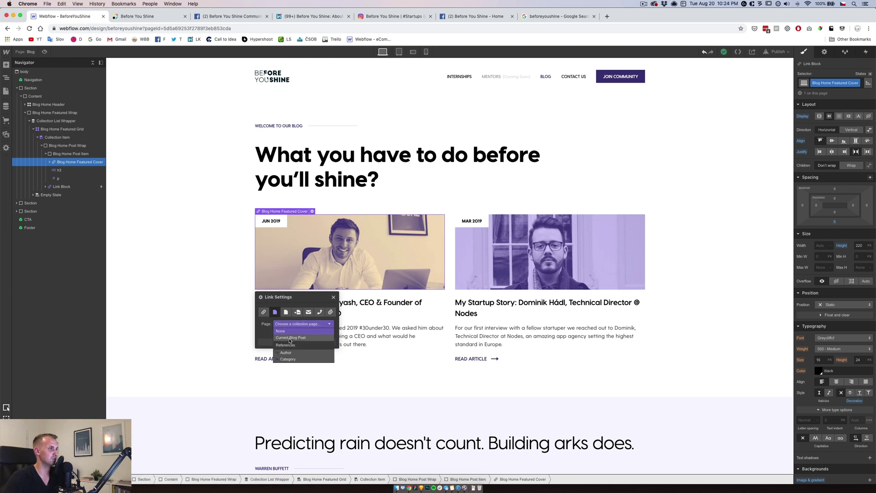
left_click(290, 339)
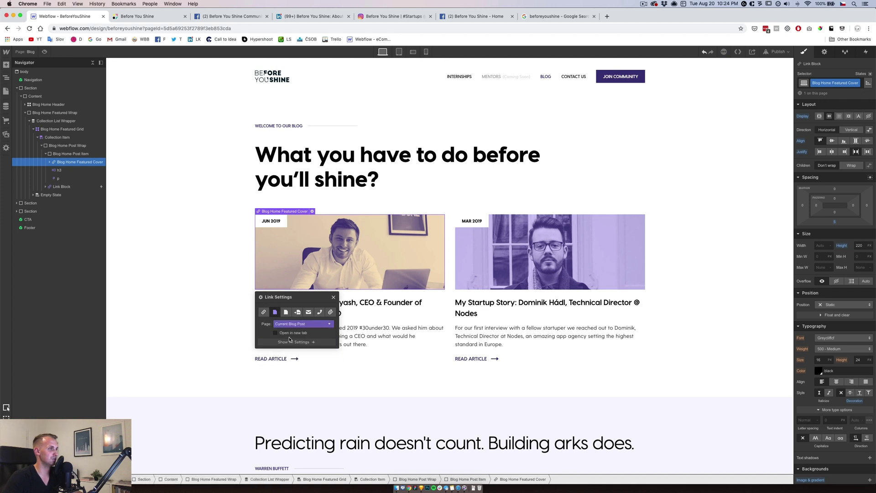
left_click(334, 298)
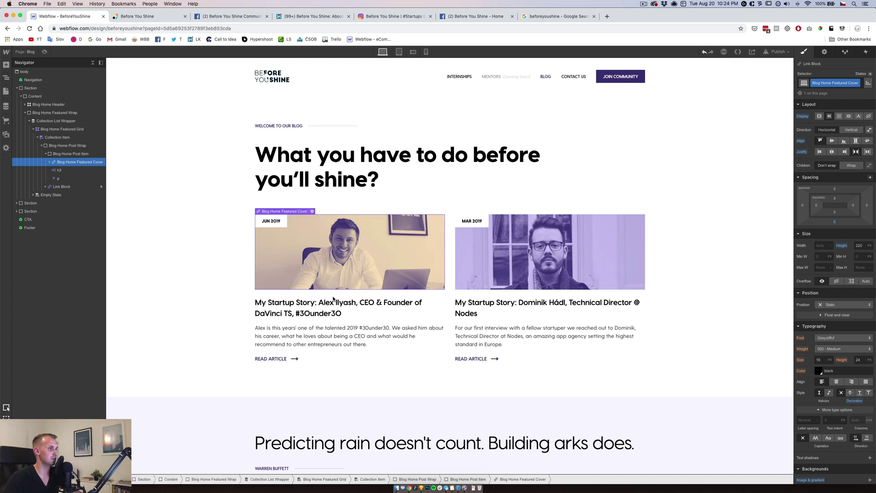
left_click(46, 52)
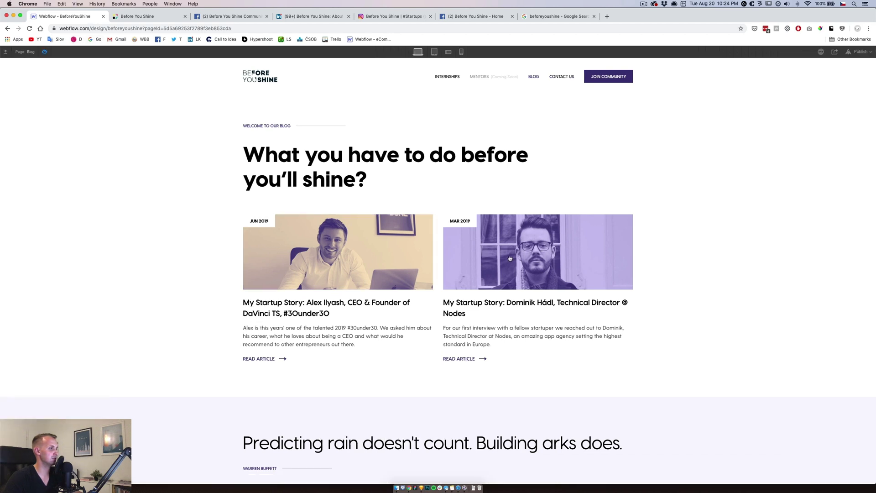
left_click(46, 52)
Convert the Blog Post Home Cover in the Recent Stories section into a link block
left_click(310, 304)
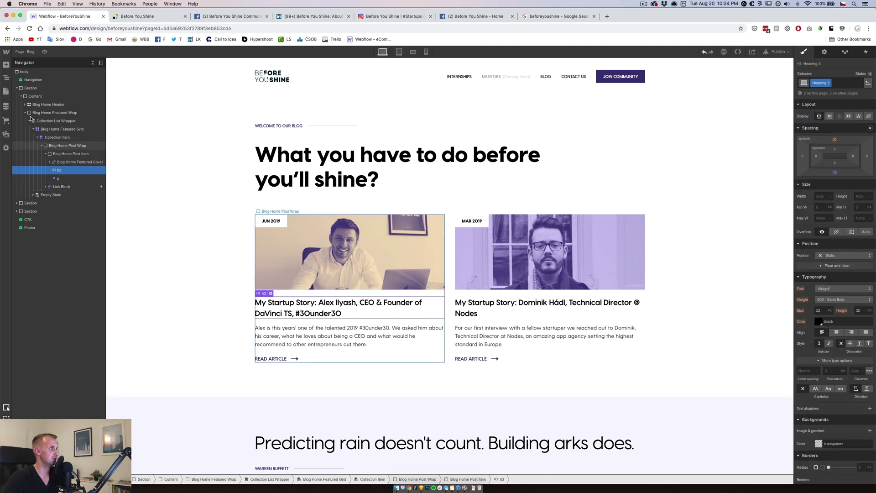
scroll(235, 292, "down", 5)
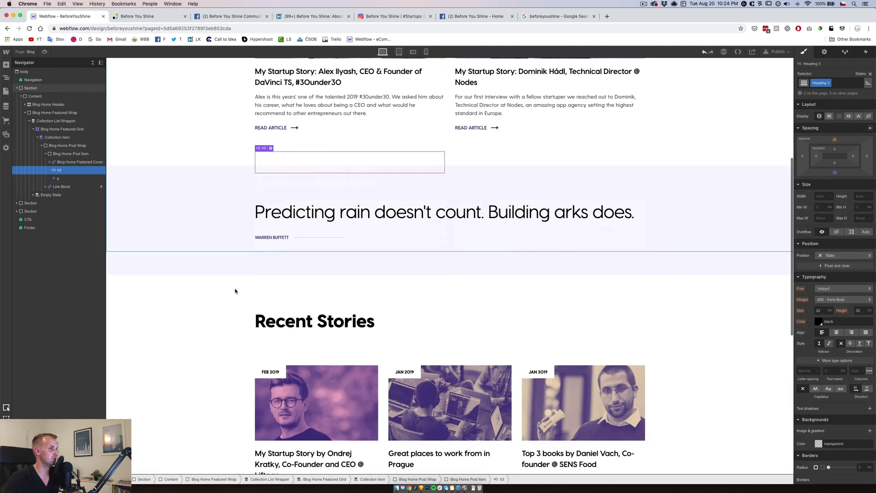
left_click(257, 370)
right_click(338, 403)
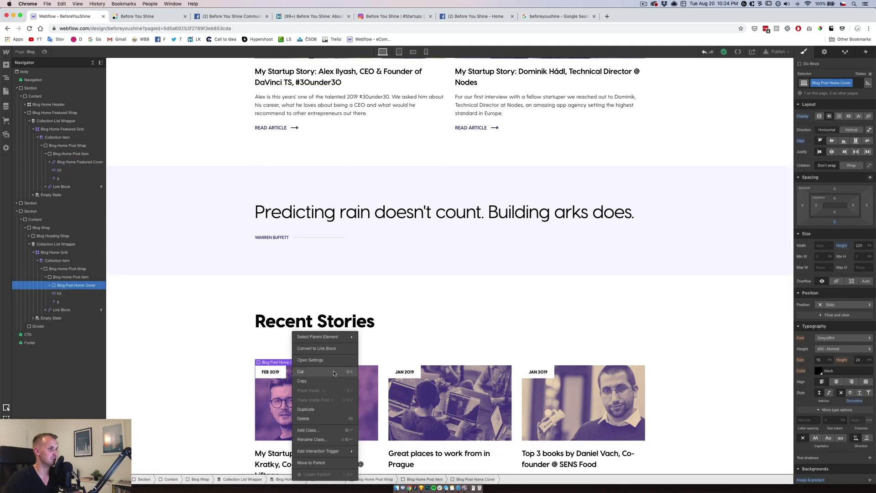
left_click(322, 360)
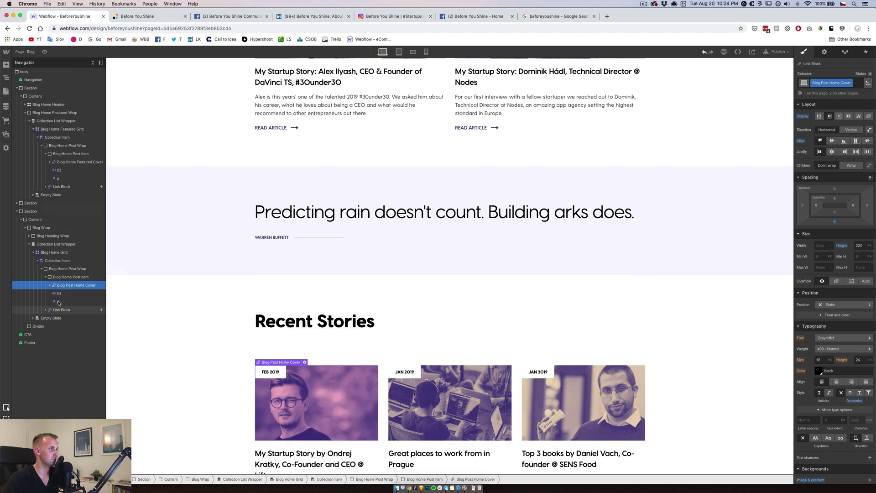
Link the Recent Stories post cover to the Current Blog Post collection page
left_click(305, 362)
left_click(279, 317)
left_click(302, 327)
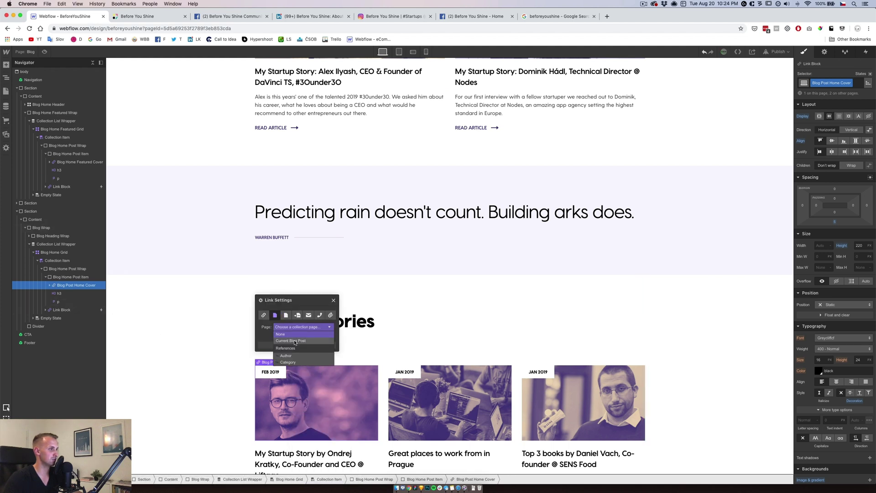
left_click(301, 341)
left_click(242, 357)
Examine the Blog page's post headings and the class of the link block wrapping the Our Stories headings on the Home page
scroll(243, 359, "down", 10)
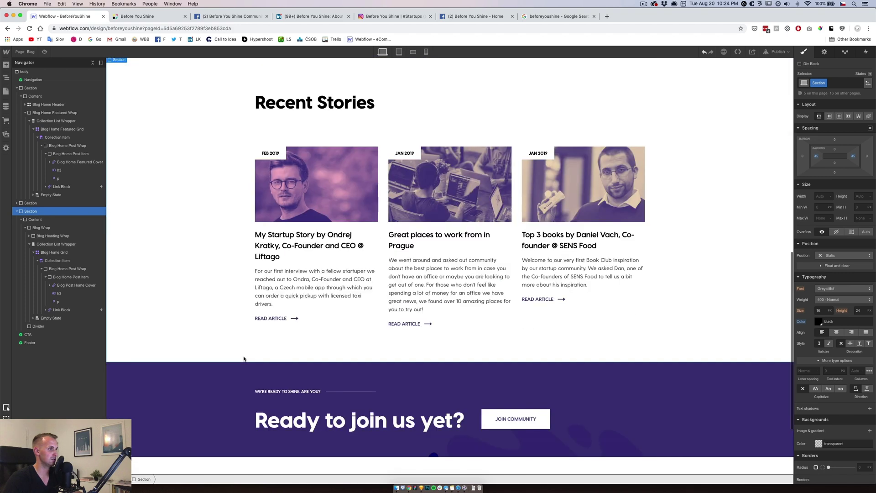
scroll(255, 329, "up", 4)
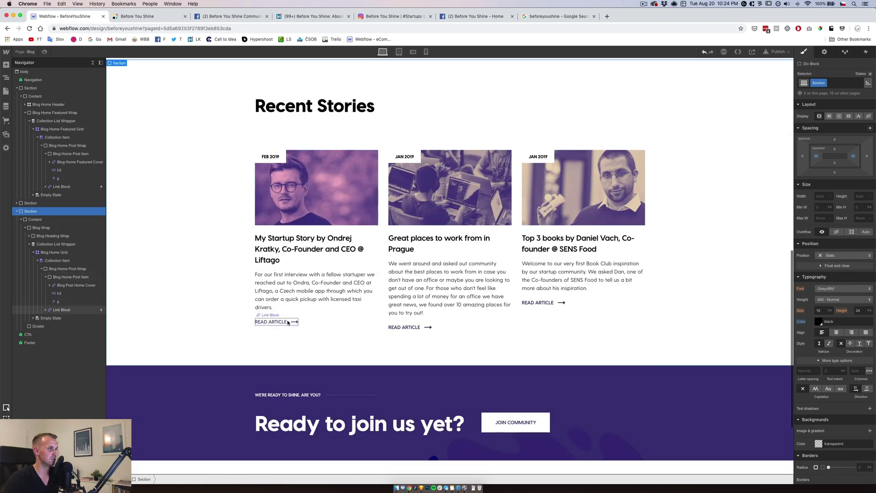
scroll(283, 315, "up", 8)
left_click(282, 309)
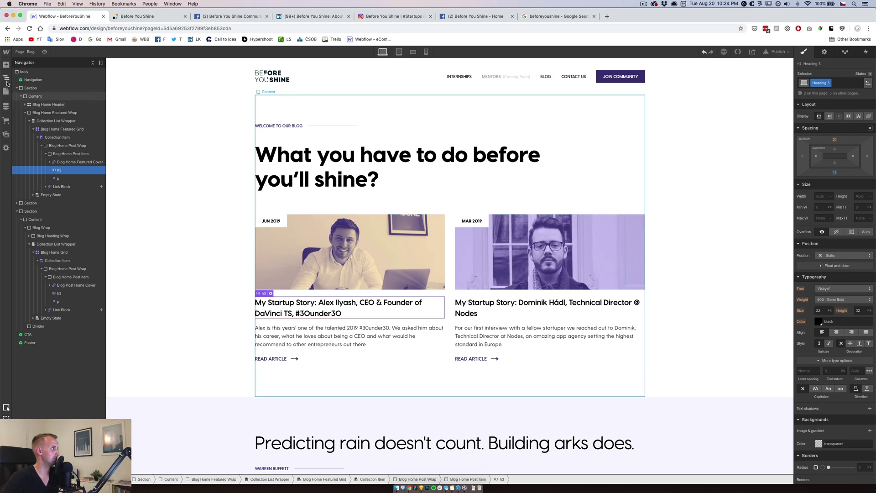
left_click(6, 92)
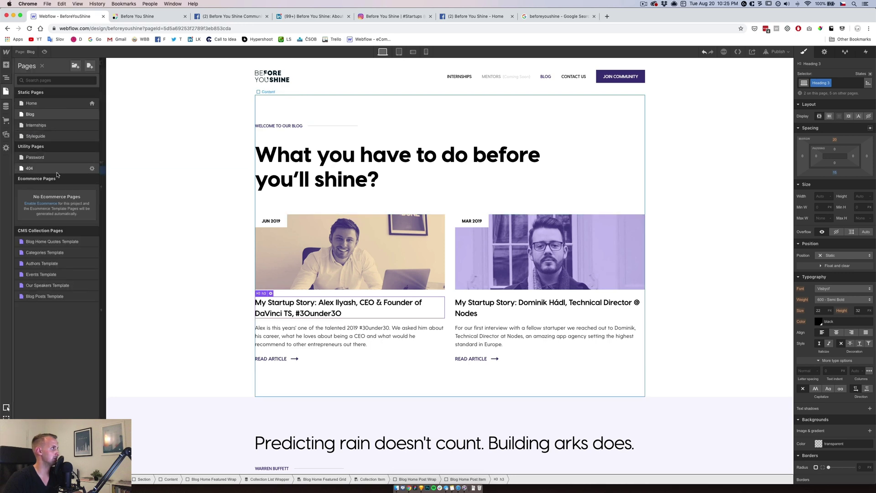
left_click(41, 108)
scroll(306, 301, "down", 3)
scroll(313, 311, "down", 12)
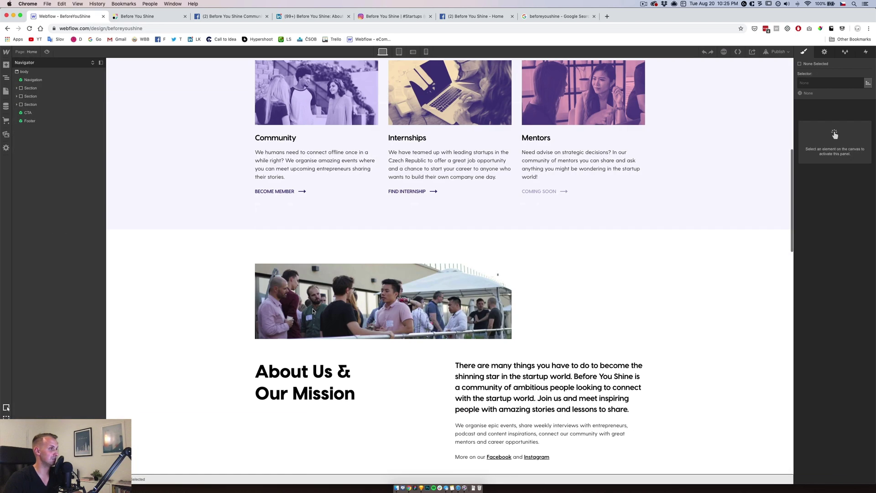
left_click(342, 234)
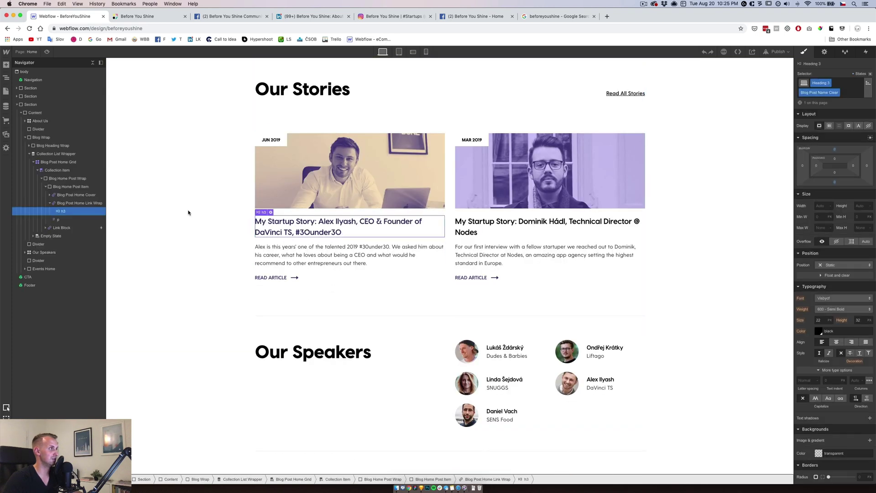
left_click(77, 203)
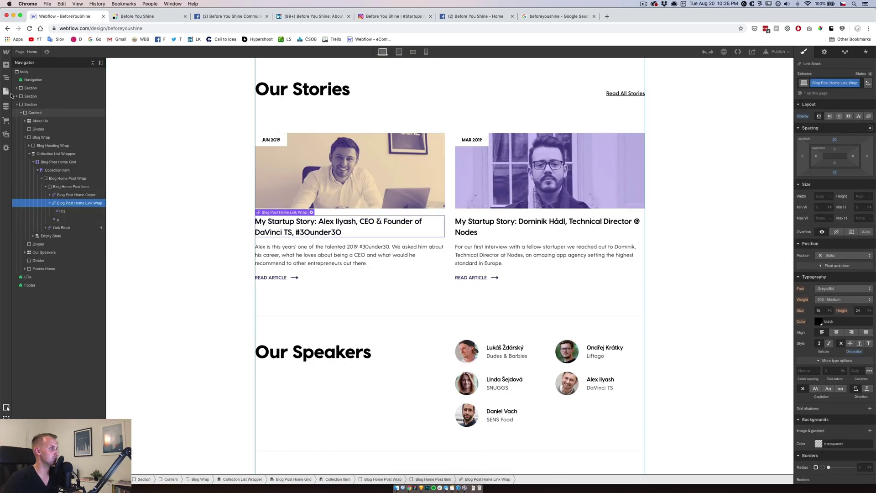
Add a link block to the Blog page's featured post item and place the post heading inside it
left_click(6, 92)
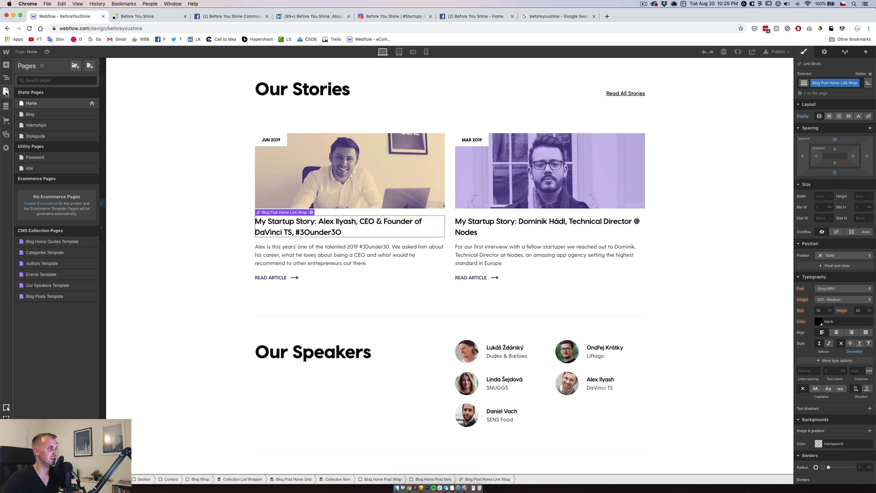
left_click(37, 117)
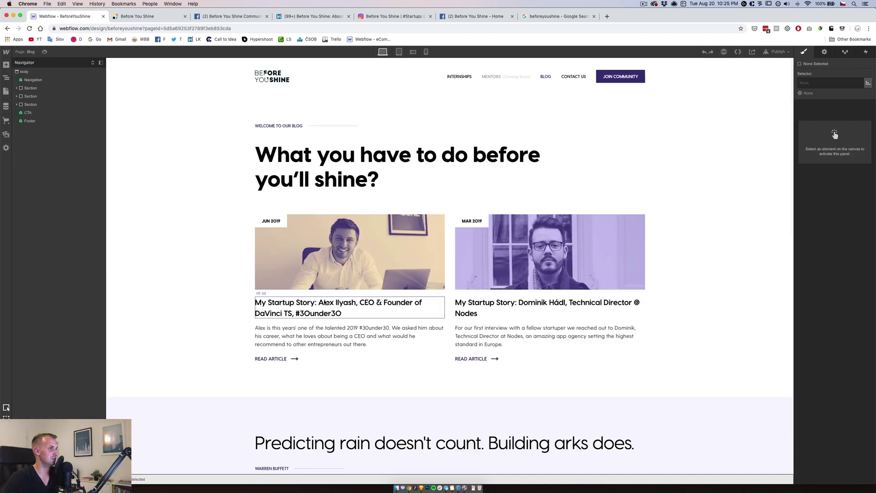
left_click(325, 302)
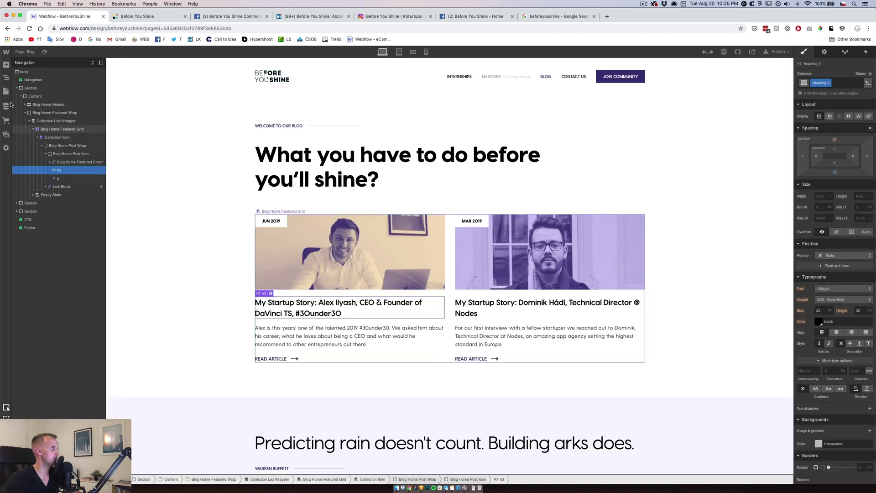
left_click(6, 65)
left_click_drag(34, 221, 65, 171)
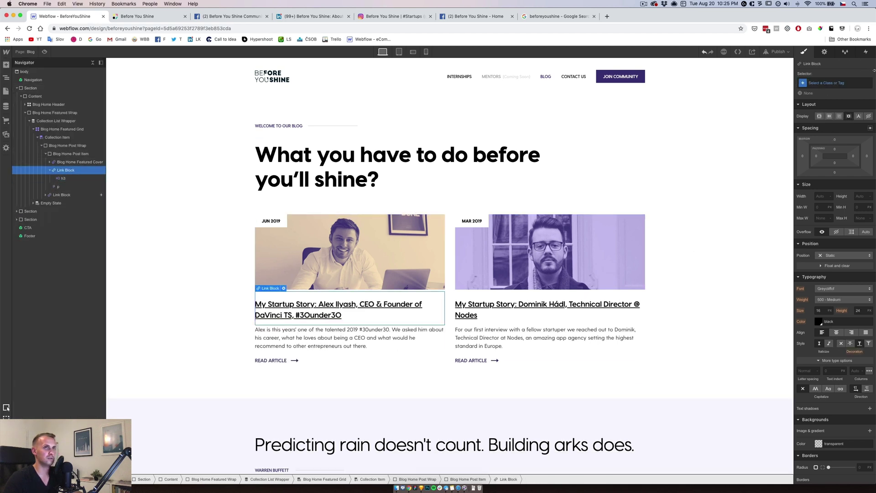
Apply the existing Blog Post Home Link Wrap class to the featured post heading's link block
left_click(831, 87)
type("blog post")
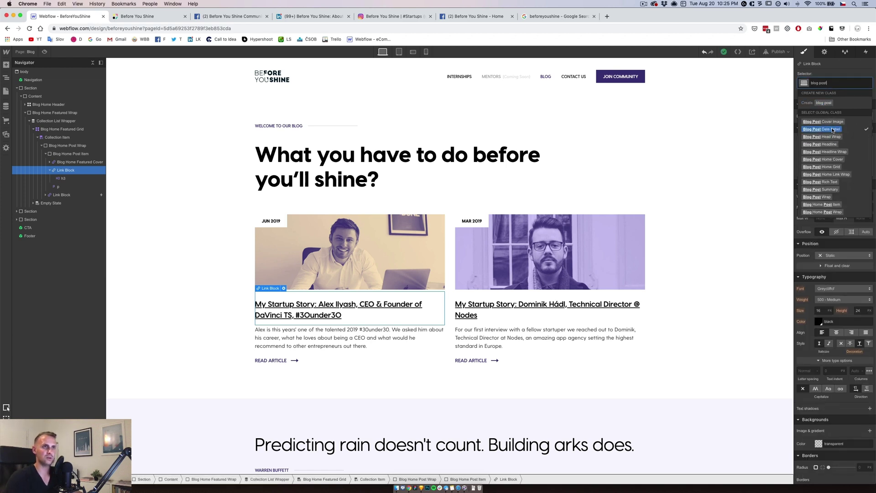
left_click(833, 174)
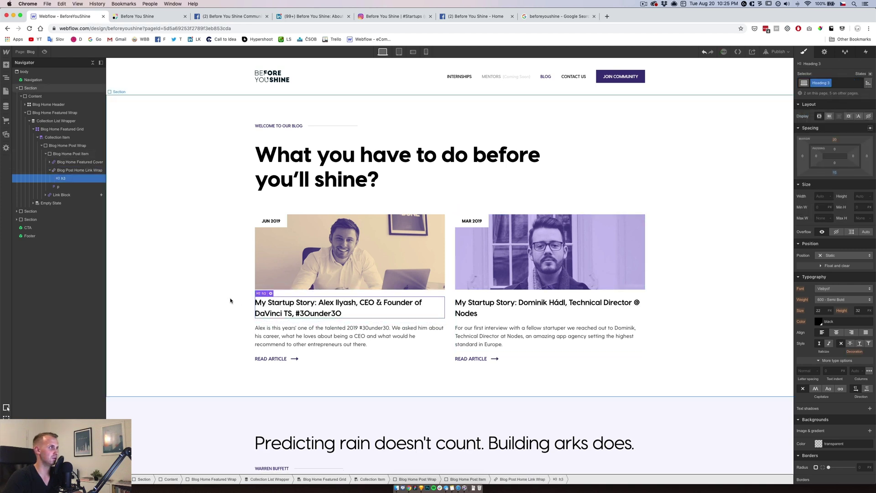
scroll(246, 292, "down", 1)
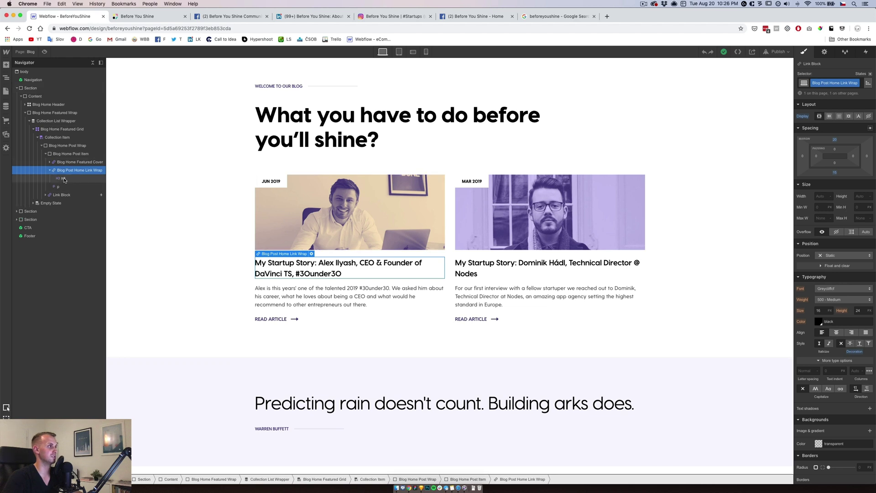
Add the existing Blog Post Name Clear combo class to the featured post heading
left_click(60, 178)
left_click(847, 85)
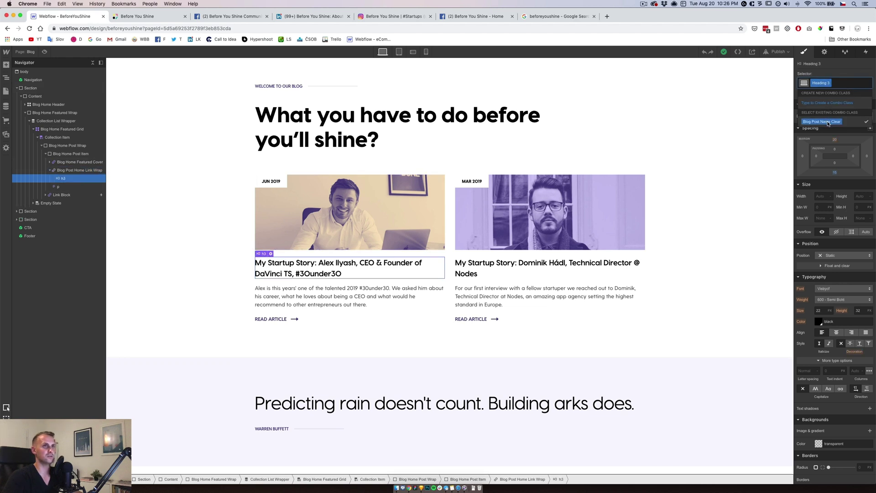
left_click(828, 122)
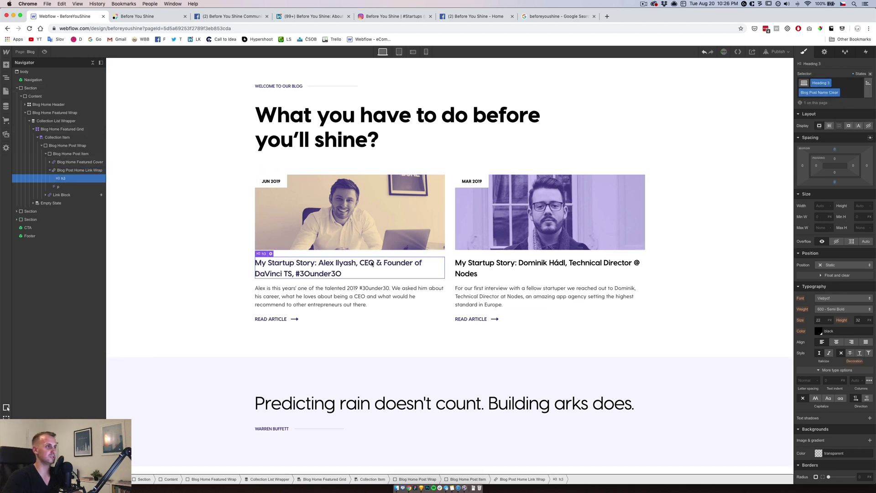
On the Home page, add the Blog Post Name Clear combo class to the Our Stories heading and rename it Blog Post Title
left_click(6, 91)
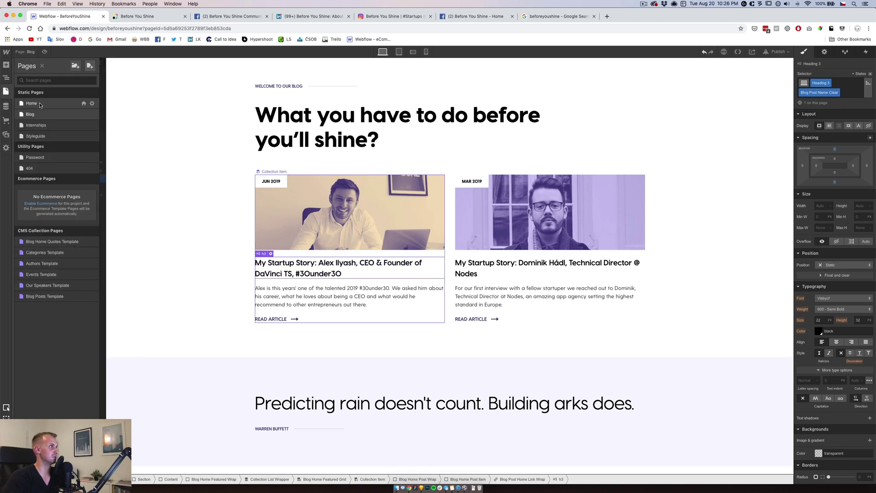
left_click(63, 121)
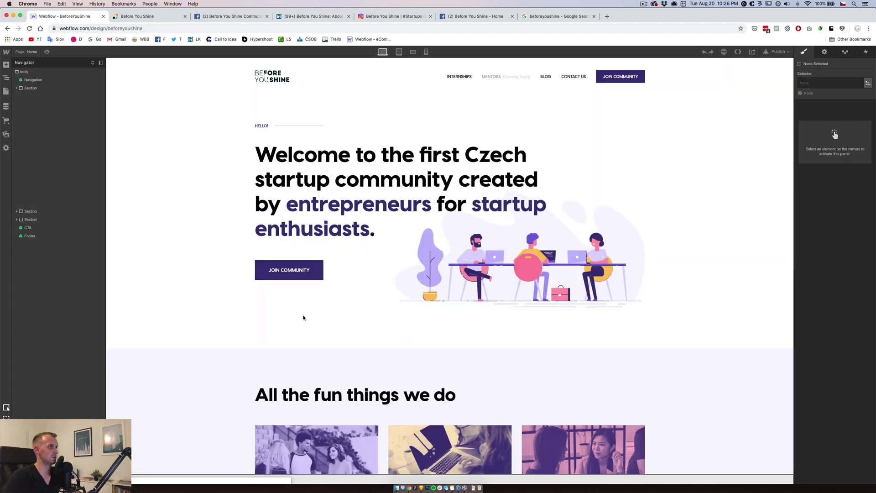
scroll(306, 315, "down", 15)
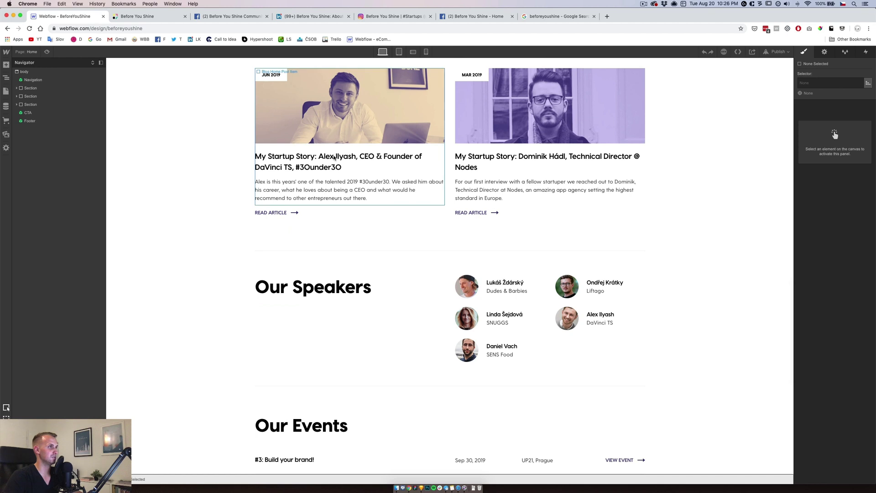
left_click(335, 159)
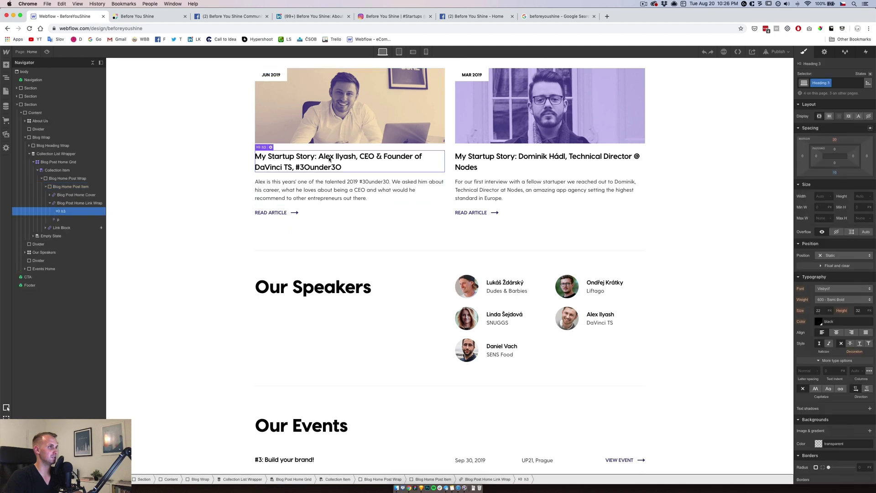
left_click(838, 84)
left_click(844, 90)
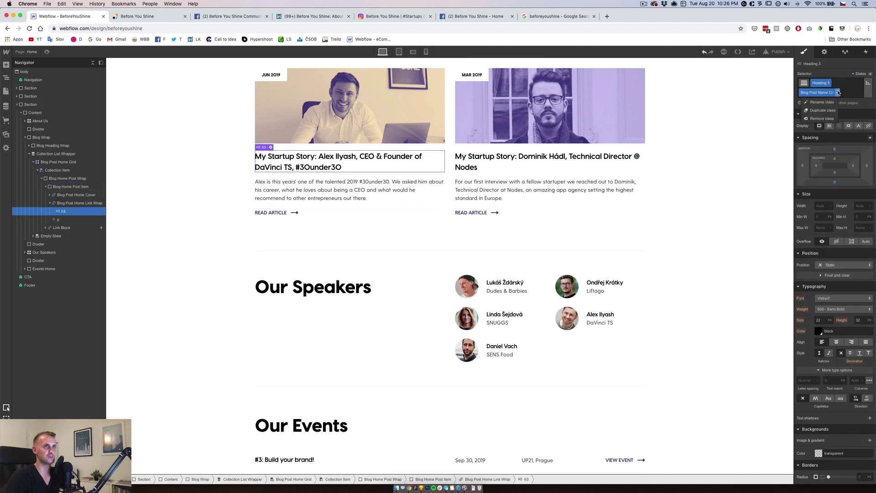
left_click(860, 83)
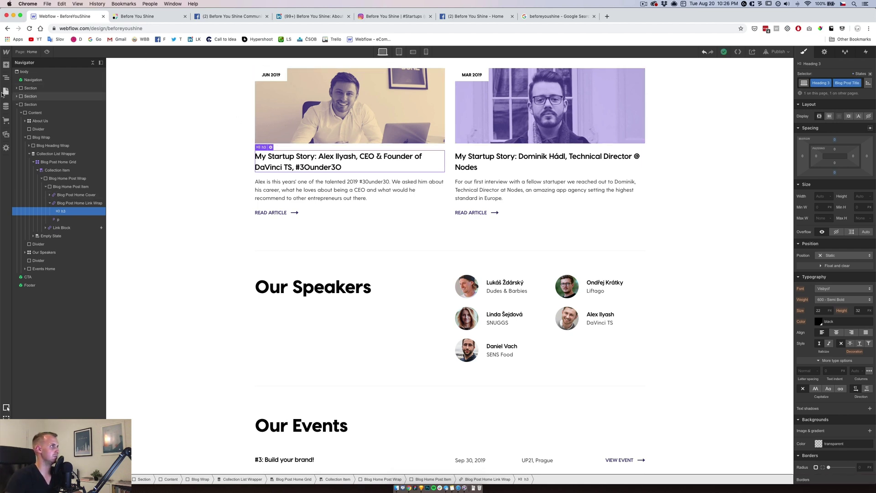
On the Blog page, link the featured post heading's link block to the Current Blog Post collection page
left_click(5, 91)
left_click(30, 115)
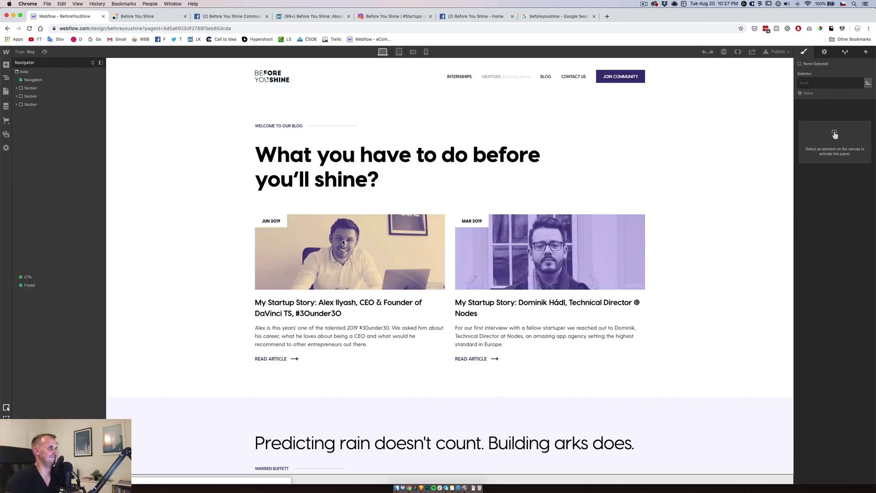
left_click(472, 310)
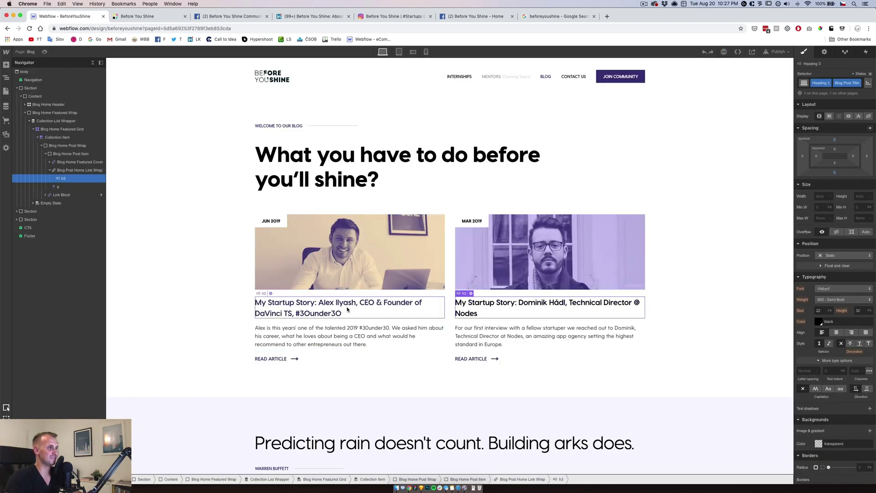
left_click(296, 308)
left_click(271, 294)
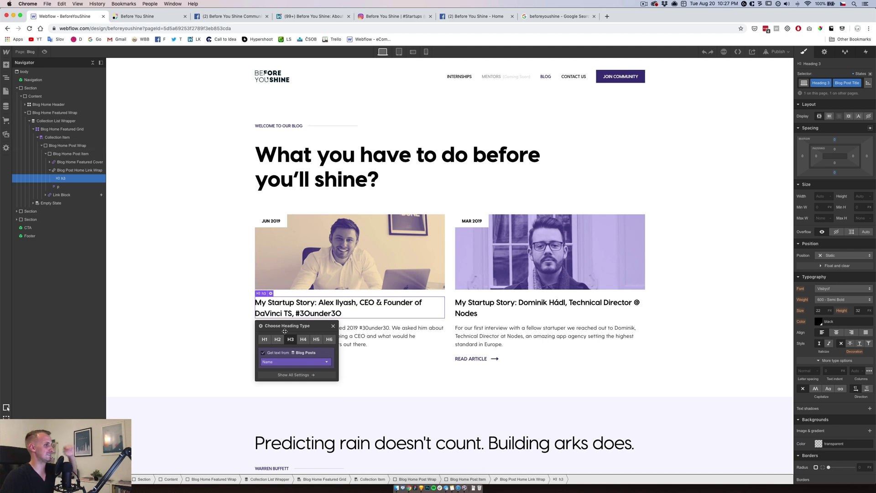
left_click(79, 170)
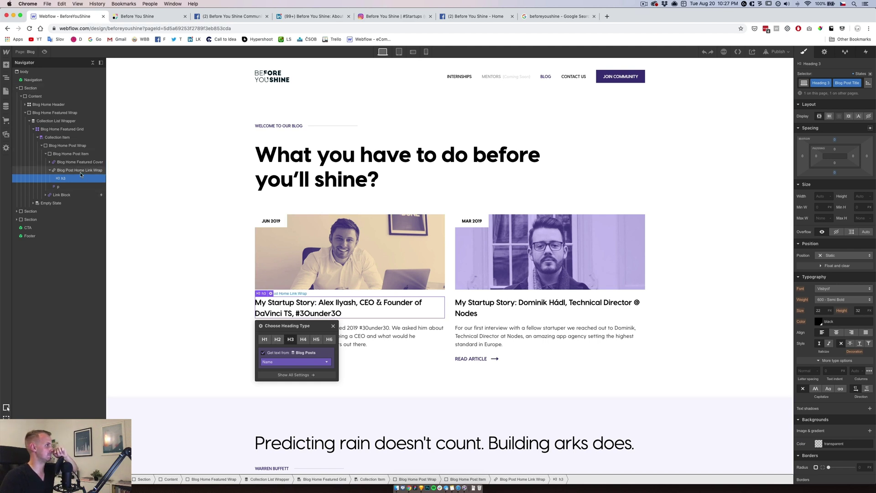
left_click(312, 293)
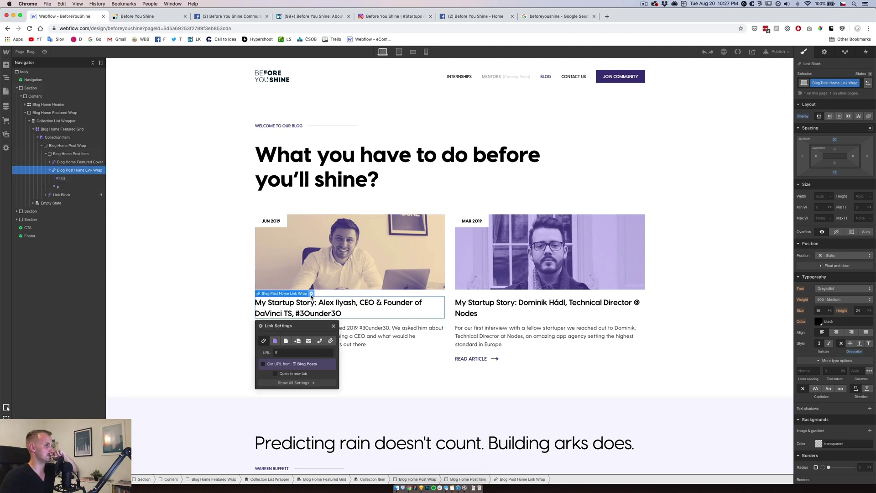
left_click(275, 341)
left_click(281, 354)
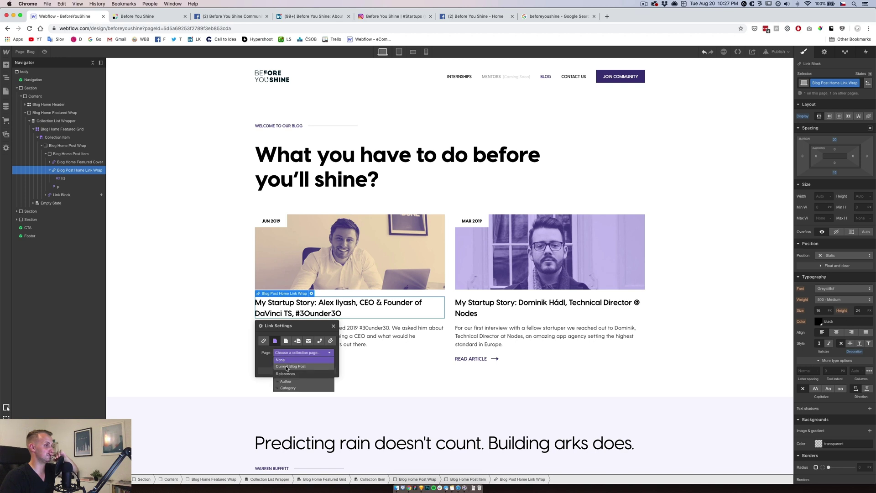
left_click(286, 366)
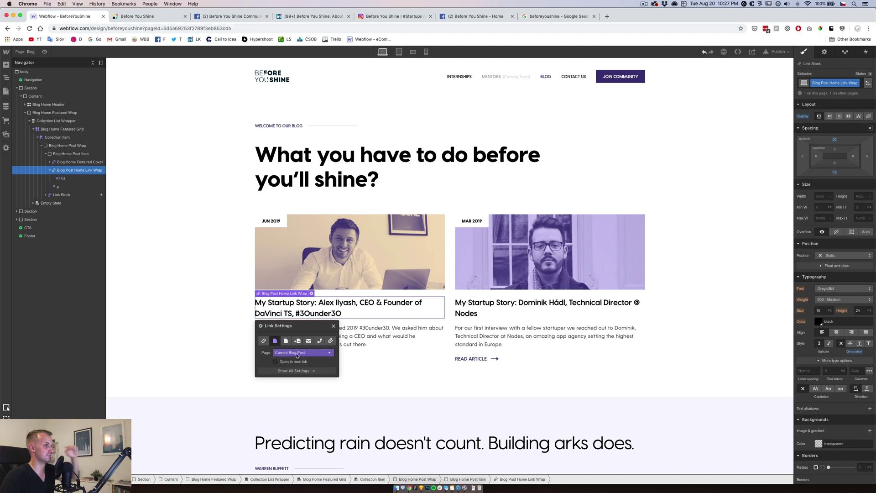
left_click(334, 327)
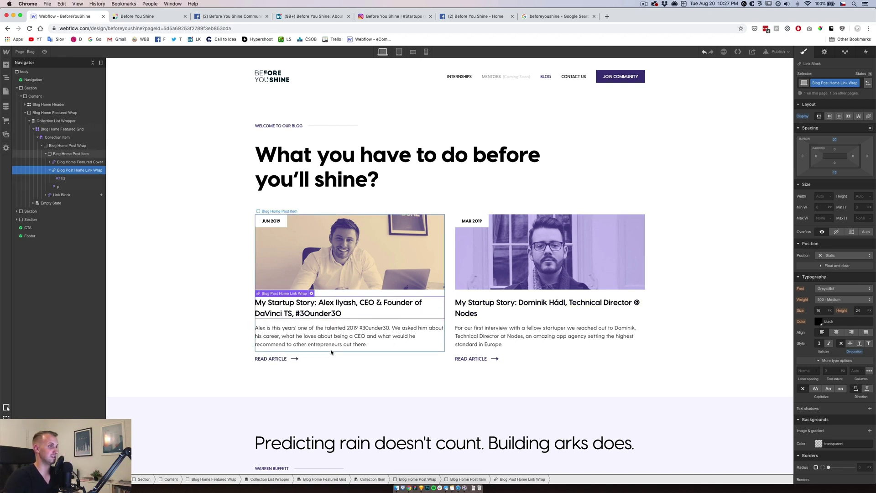
Add a link block to the Recent Stories post item and place the post heading inside it
scroll(341, 192, "down", 2)
scroll(342, 191, "down", 15)
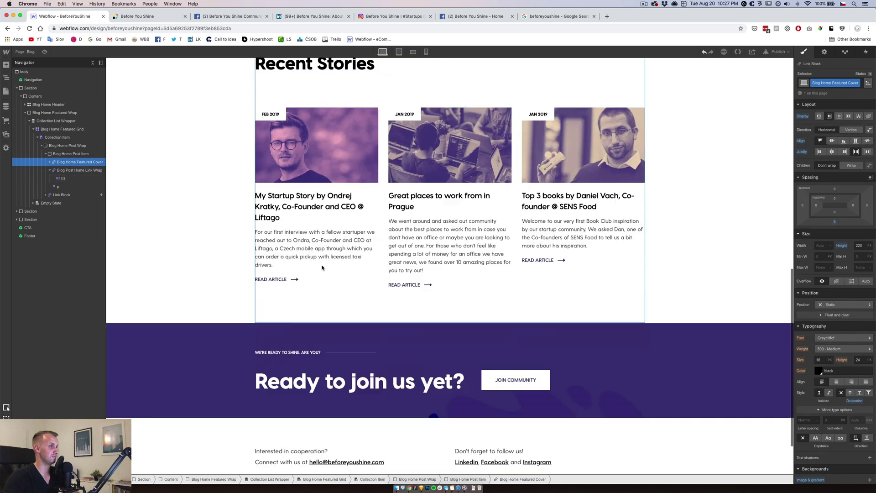
left_click(311, 206)
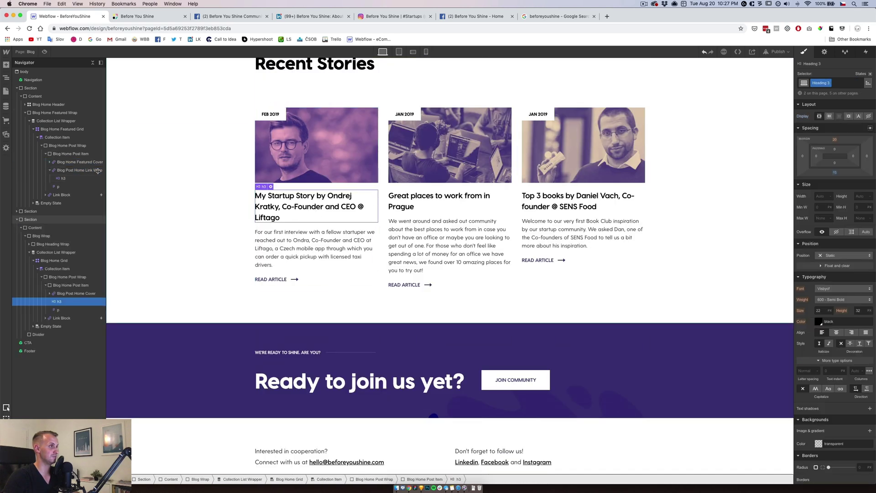
left_click(6, 64)
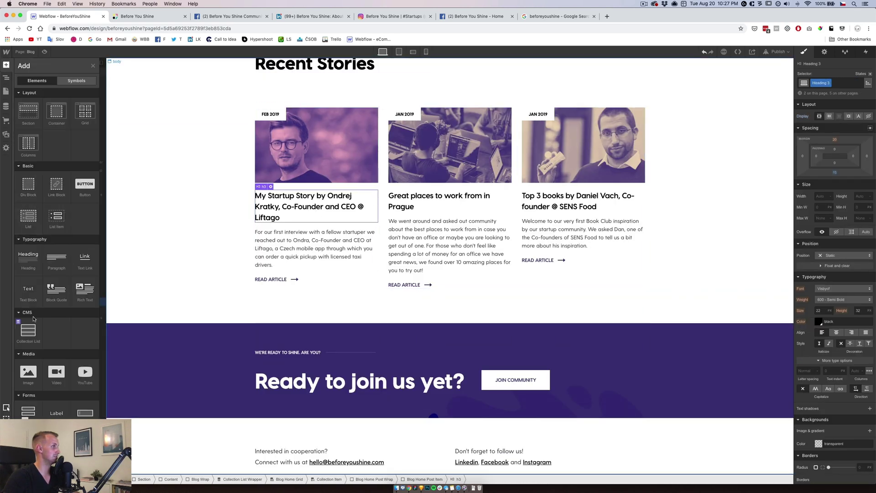
left_click(56, 185)
left_click(59, 302)
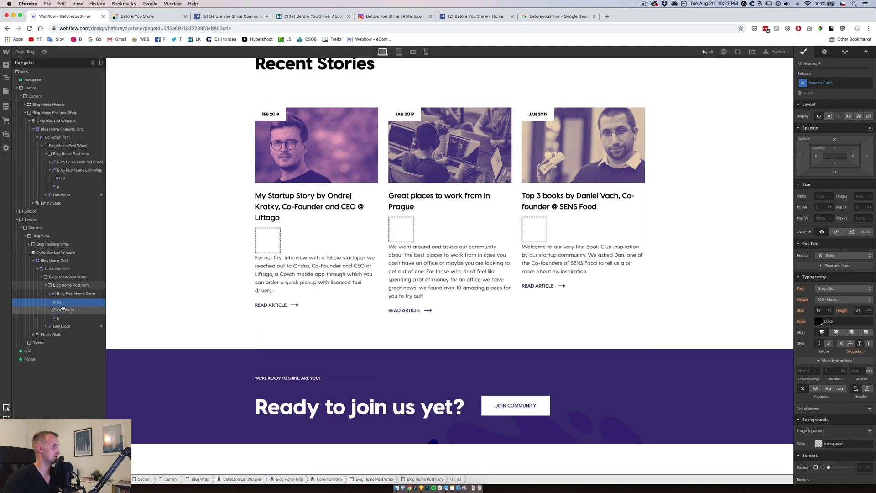
left_click_drag(59, 302, 66, 301)
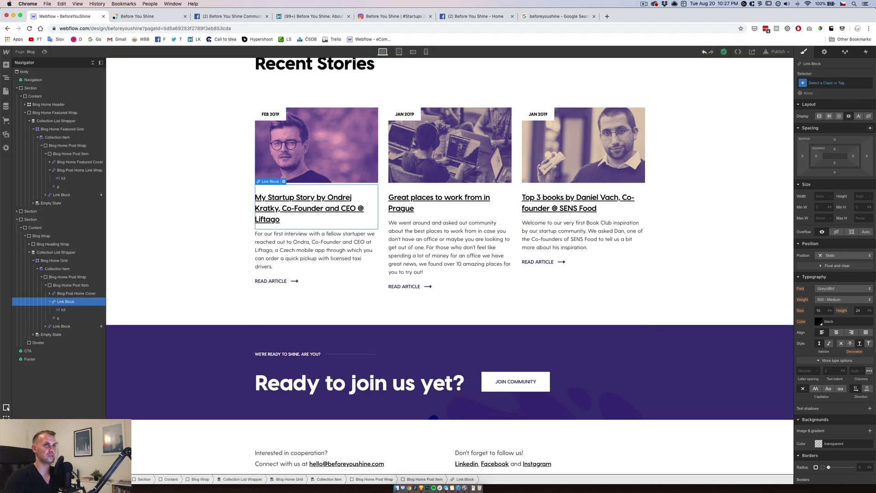
Apply the existing Blog Post Home Link Wrap class to the Recent Stories heading's link block
left_click(809, 86)
type("blog home")
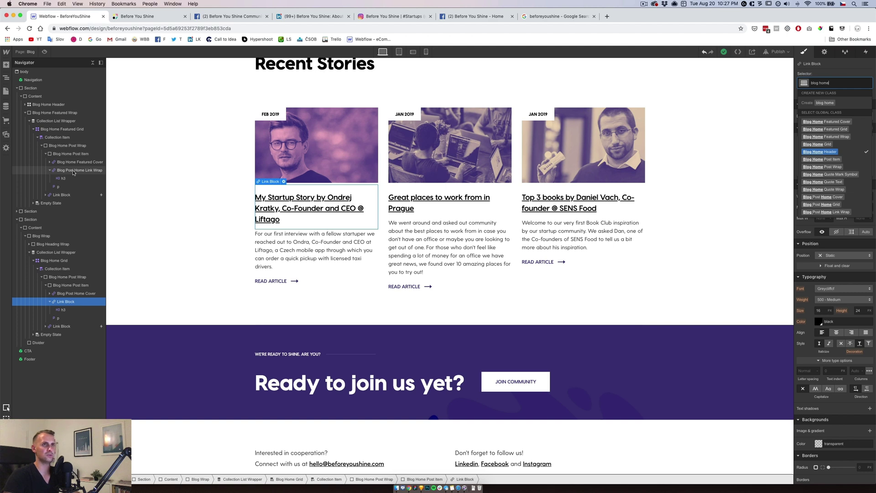
key("BackSpace")
key("BackSpace")
key("BackSpace")
key("BackSpace")
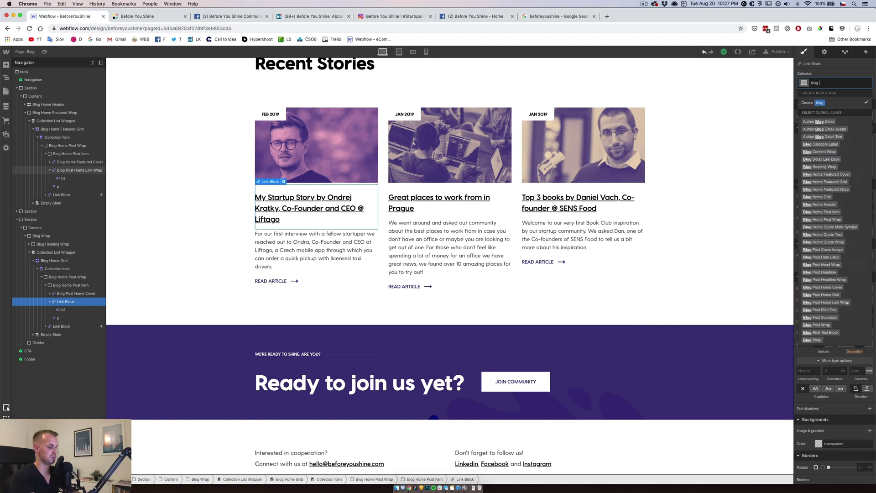
type("post home")
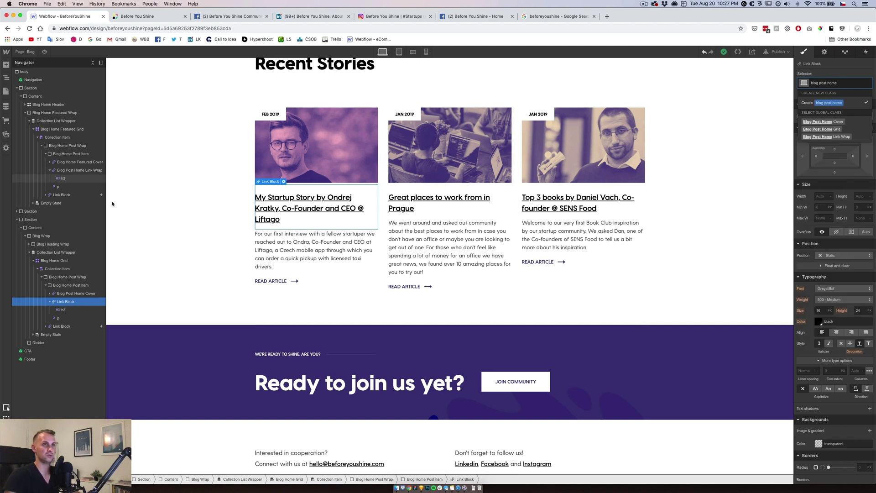
left_click(845, 137)
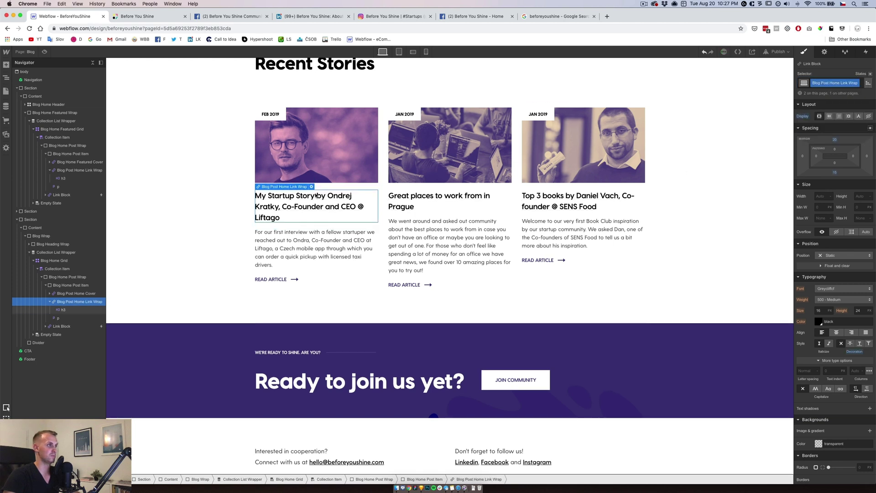
Add the existing Blog Post Title combo class to the Recent Stories post heading
left_click(310, 207)
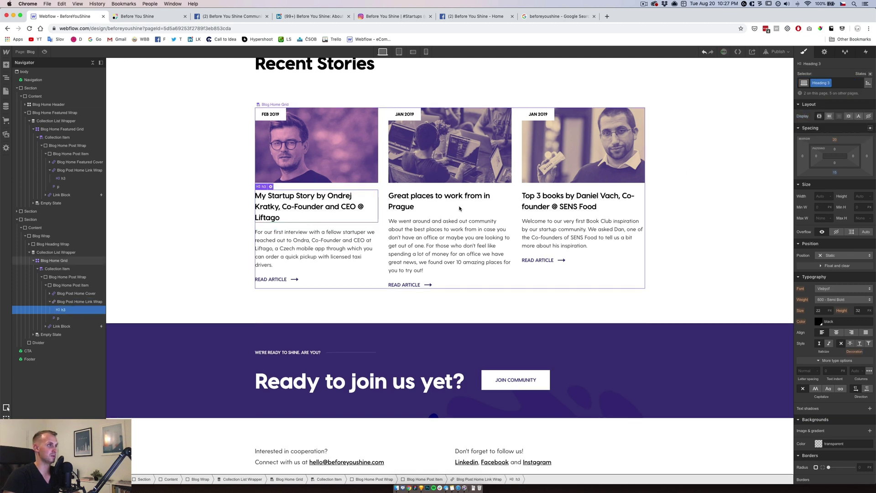
left_click(842, 83)
left_click(820, 122)
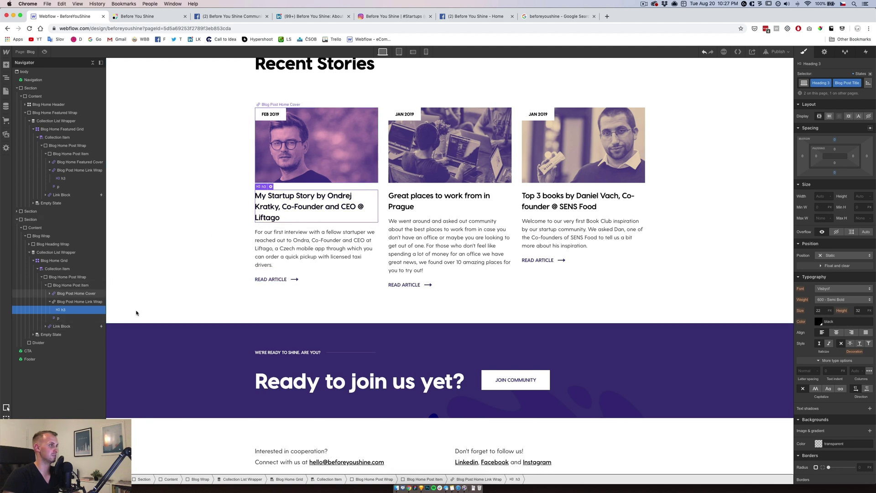
Link the Recent Stories heading's link block to the Current Blog Post collection page
left_click(76, 303)
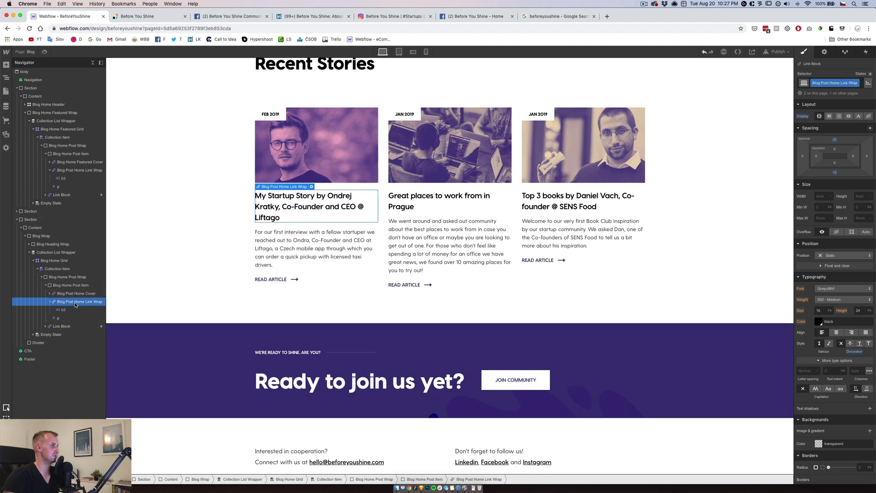
left_click(311, 187)
left_click(276, 245)
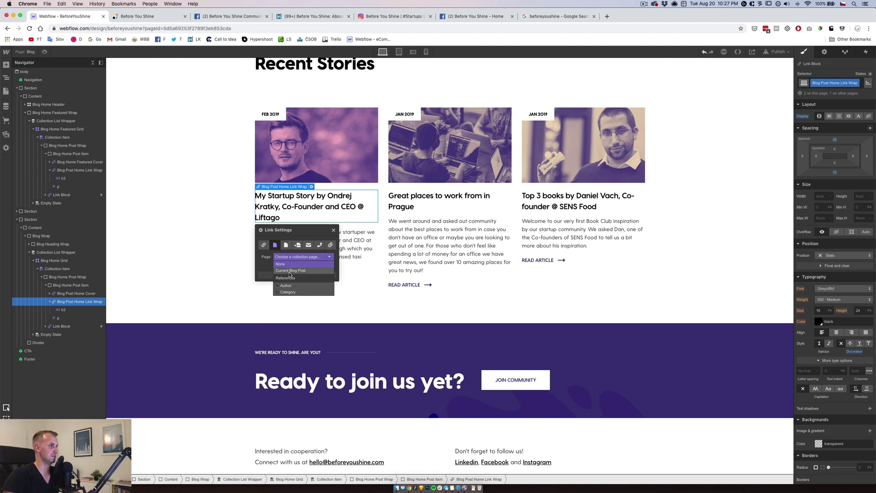
left_click(333, 230)
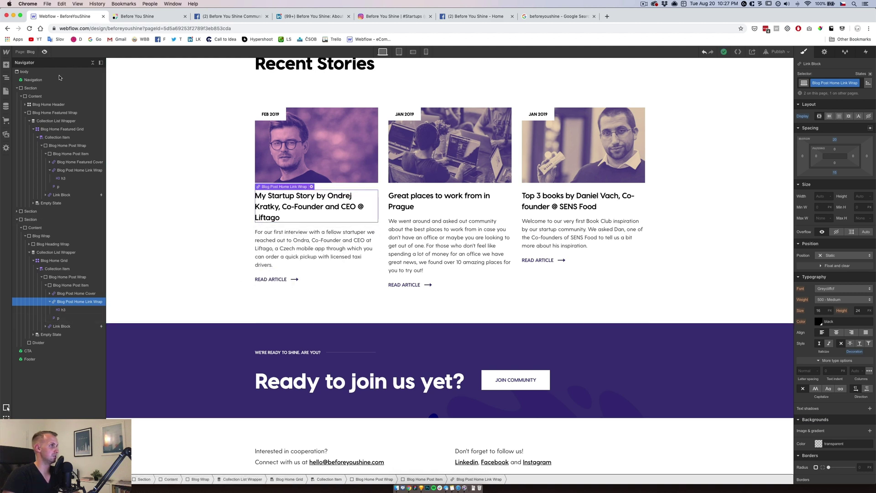
Preview the Blog page and check the hover behavior of the featured and Recent Stories post headings
left_click(44, 51)
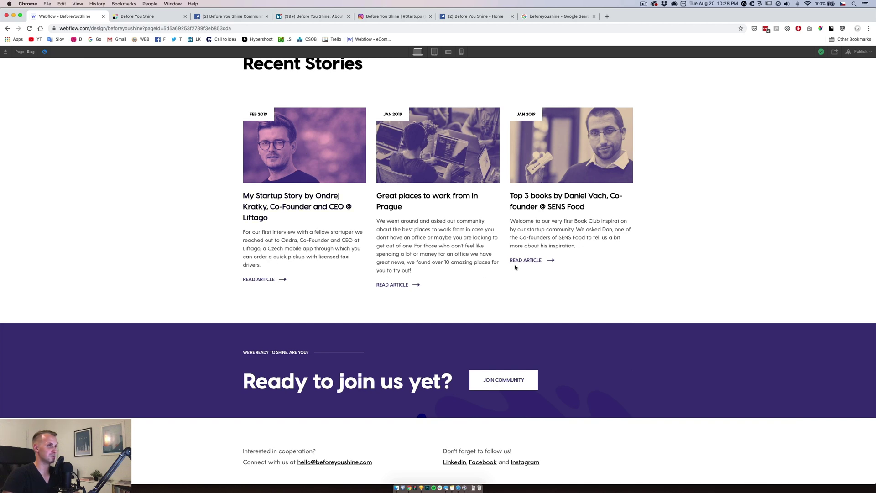
scroll(515, 269, "up", 10)
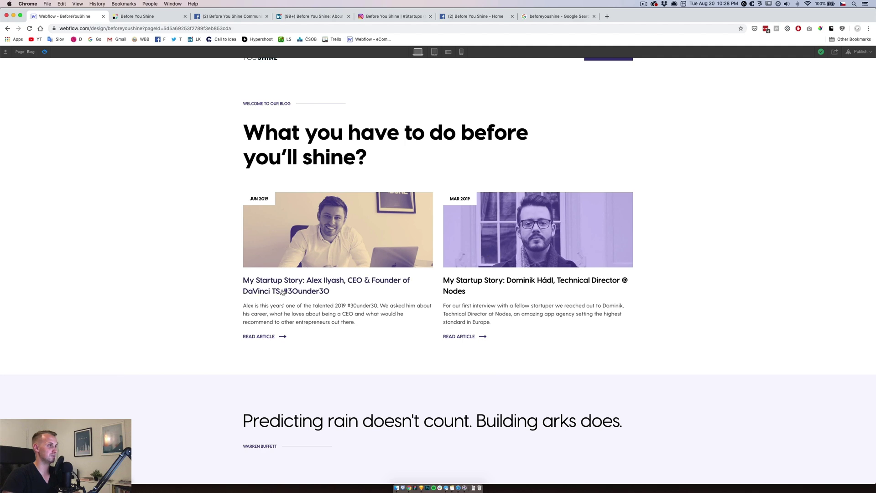
scroll(220, 279, "down", 10)
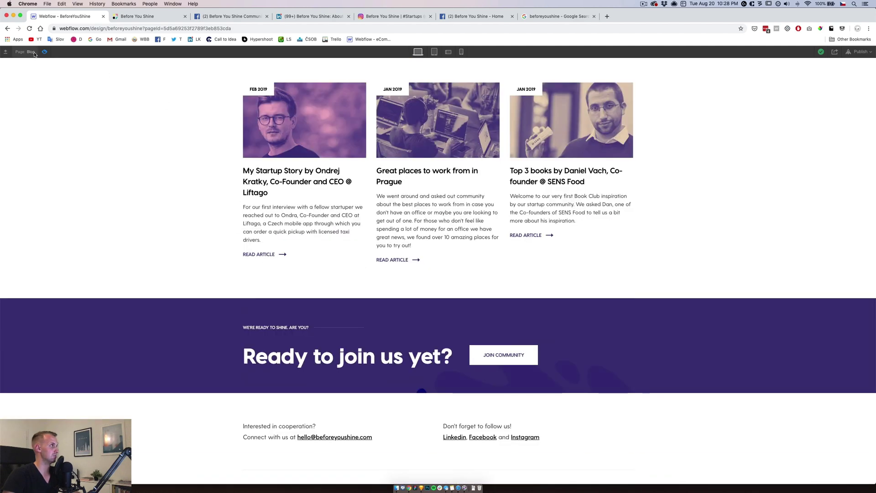
left_click(46, 51)
Open the Blog Posts Template page and check the link settings of the Blog breadcrumb above the post title
key("p")
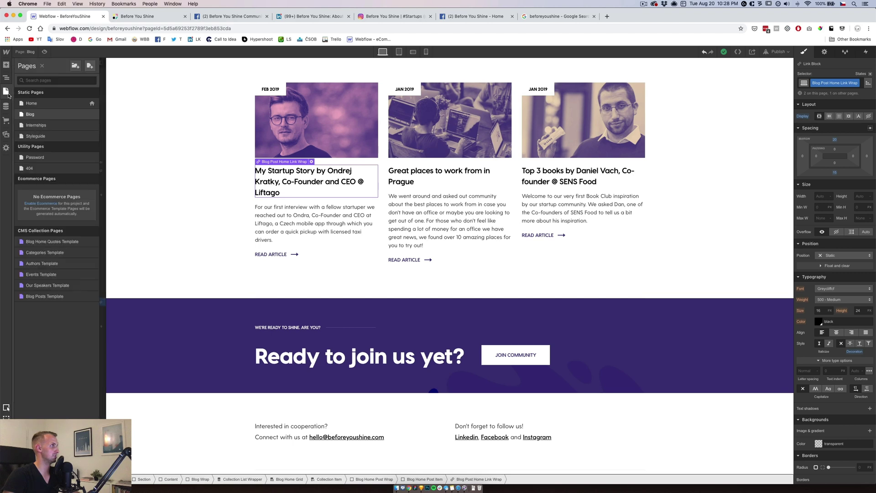
left_click(51, 297)
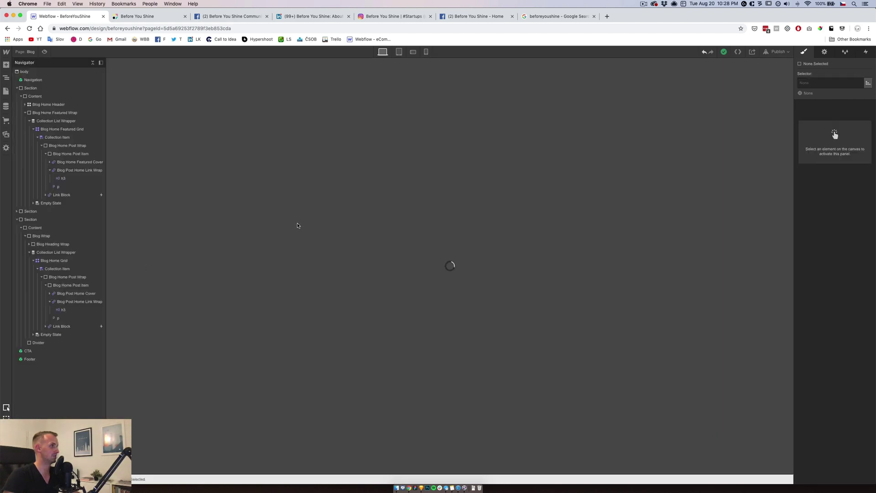
scroll(211, 203, "down", 5)
scroll(244, 202, "up", 5)
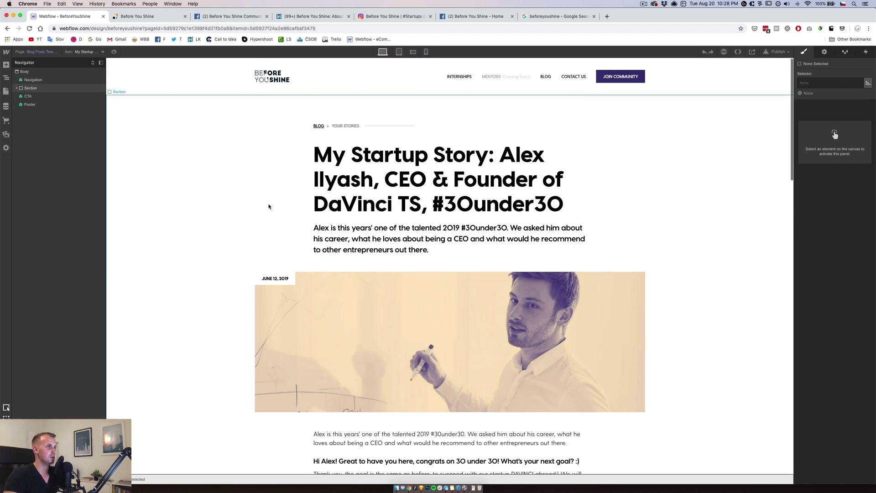
left_click(320, 127)
left_click(826, 51)
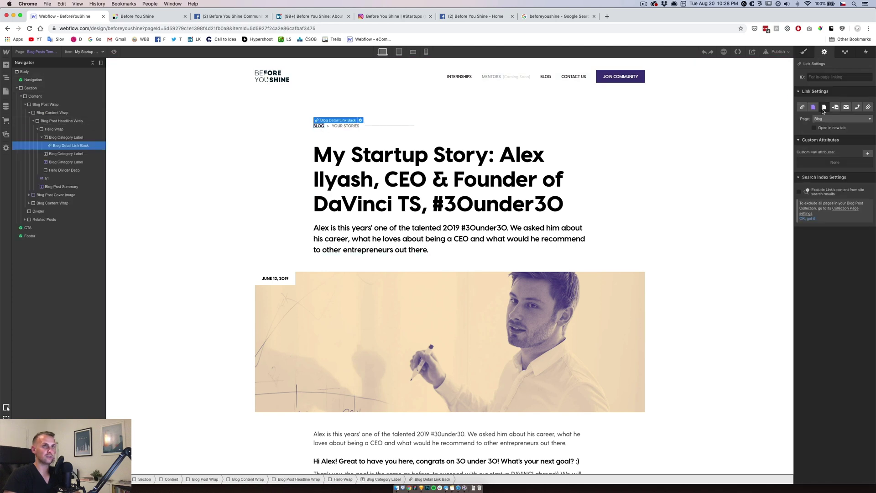
Convert the related posts' Blog Post Home Cover to a link block and link it to the Current Blog Post collection page
scroll(233, 220, "down", 15)
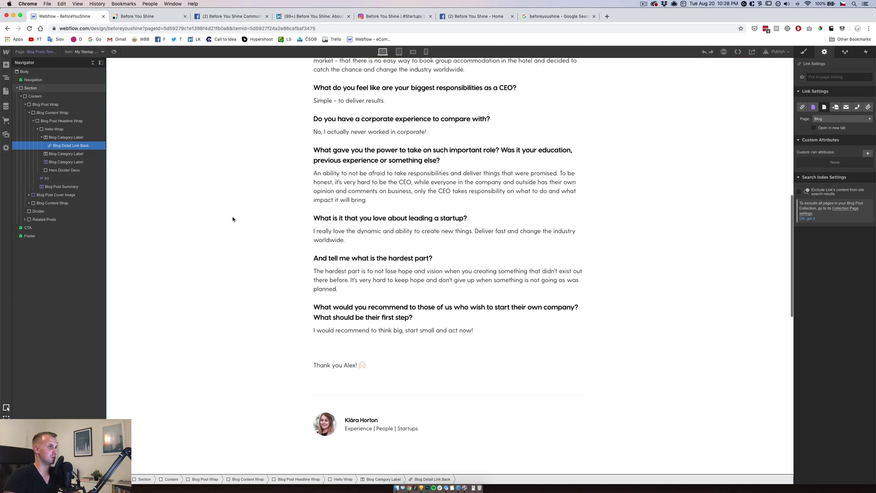
scroll(233, 219, "down", 5)
left_click(285, 159)
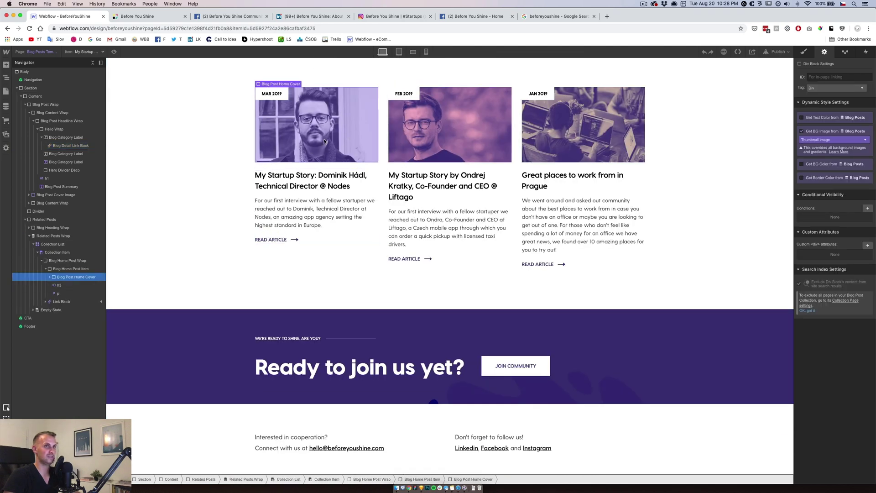
right_click(259, 134)
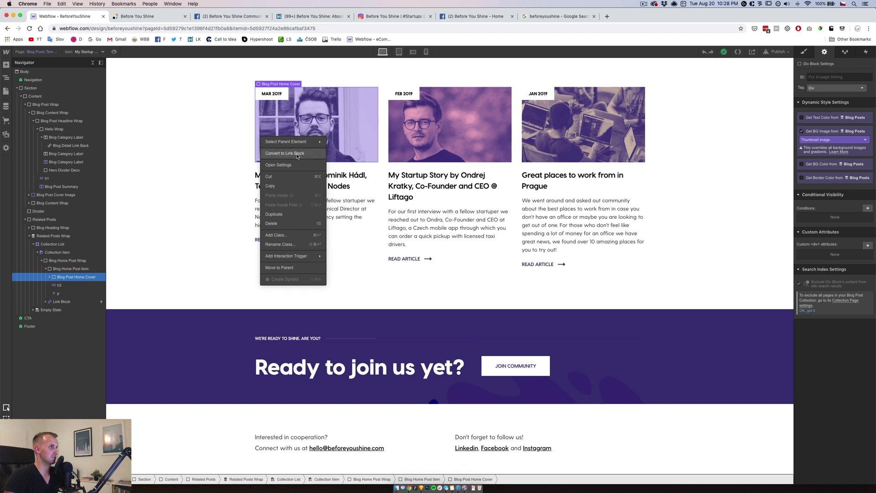
left_click(298, 156)
left_click(813, 106)
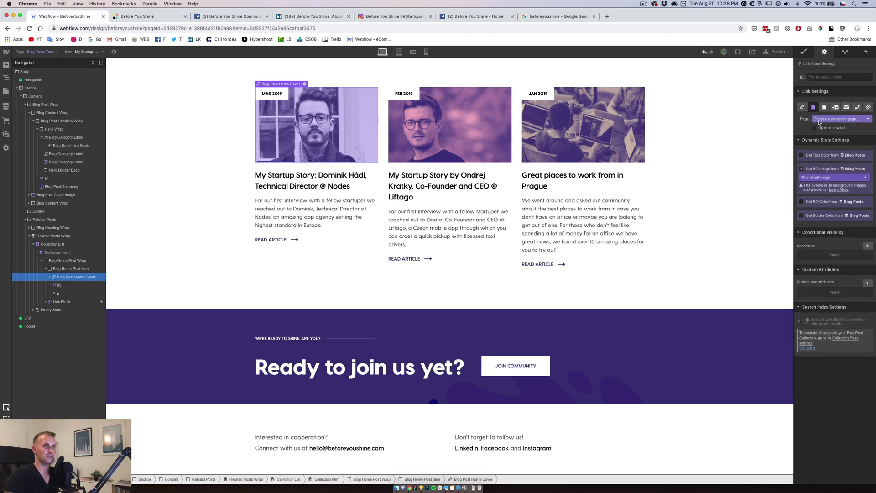
left_click(817, 120)
left_click(826, 133)
Add a link block below the related posts' cover and nest the post's H3 heading inside it
left_click(77, 285)
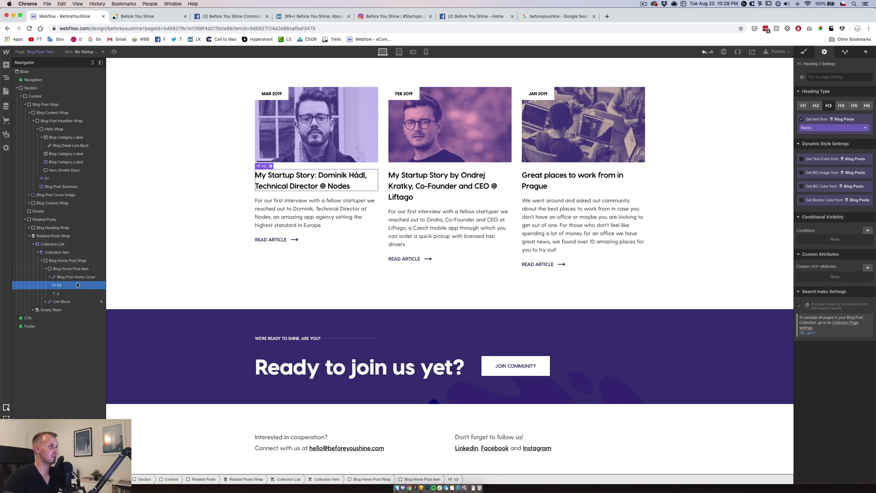
left_click(6, 65)
left_click(56, 195)
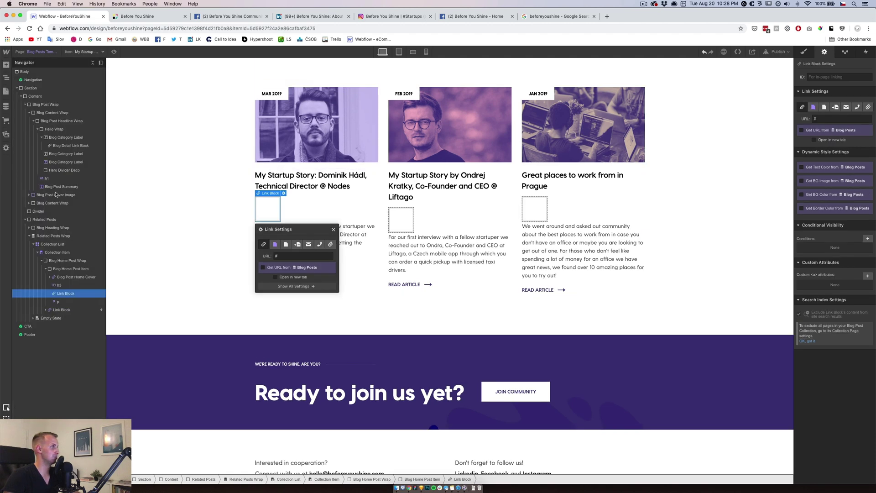
left_click_drag(58, 285, 63, 293)
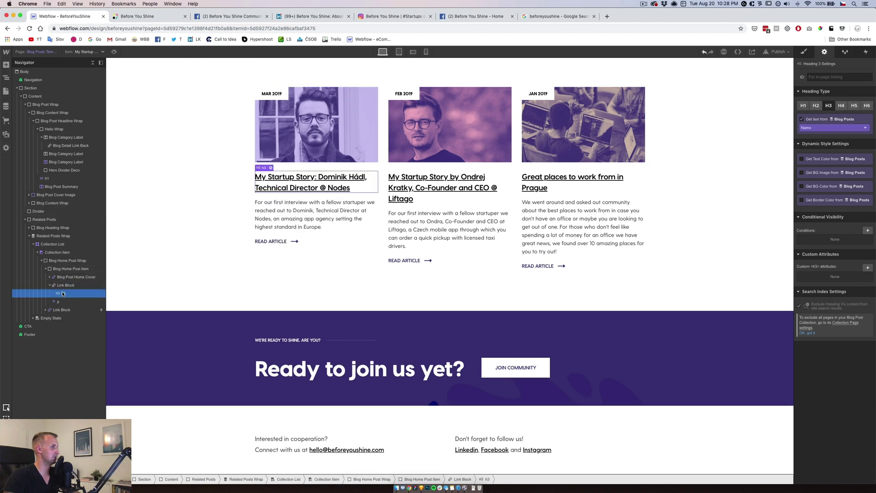
Apply the existing Heading 3 class and the Blog Post Title combo class to the related posts' heading
left_click(805, 53)
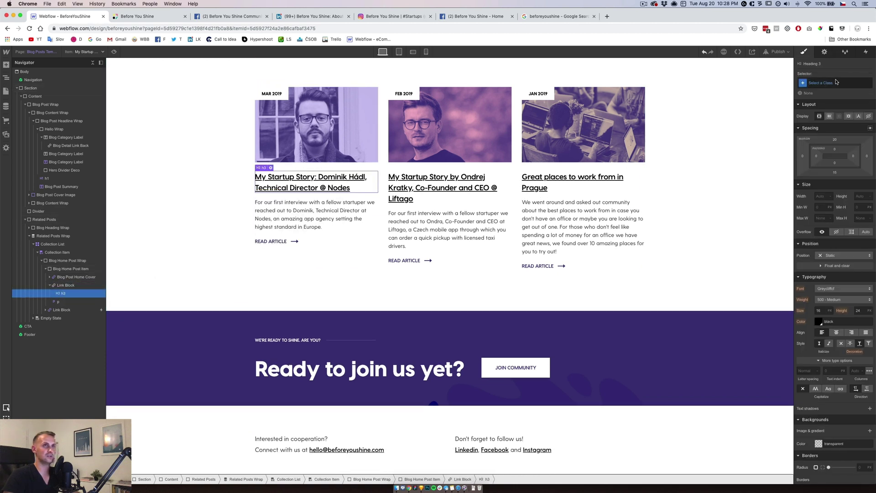
left_click(831, 83)
type("heading")
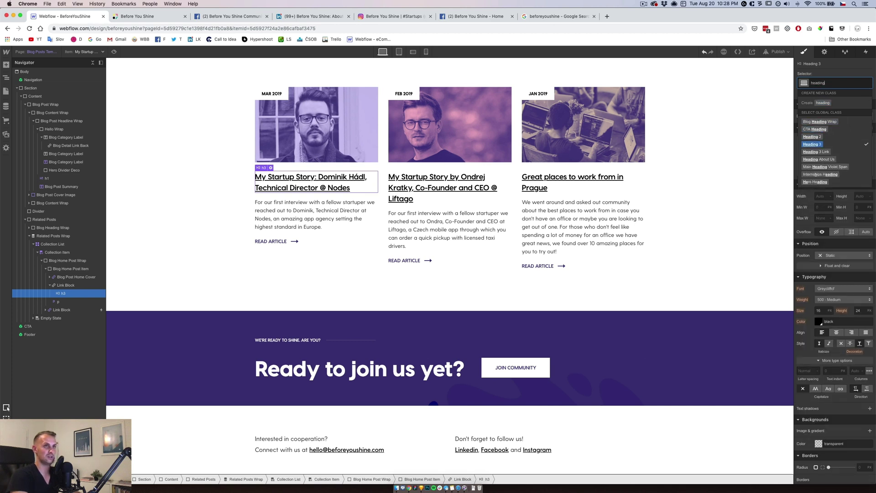
key("Return")
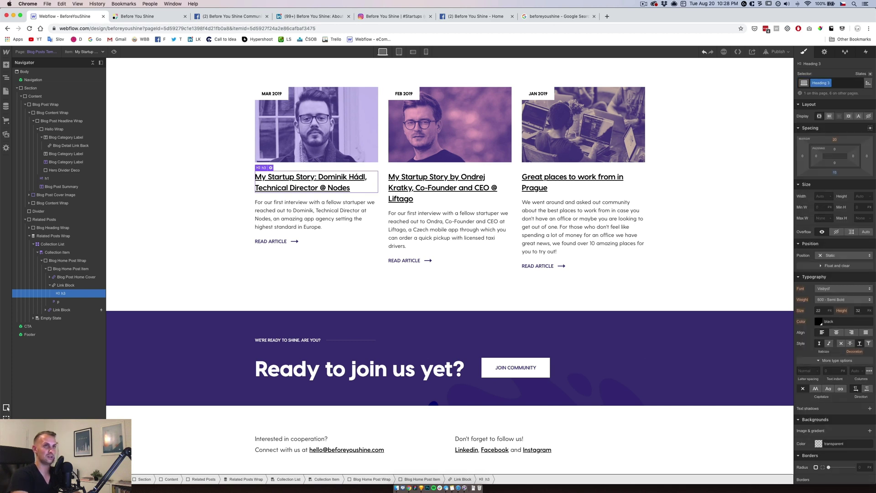
left_click(841, 82)
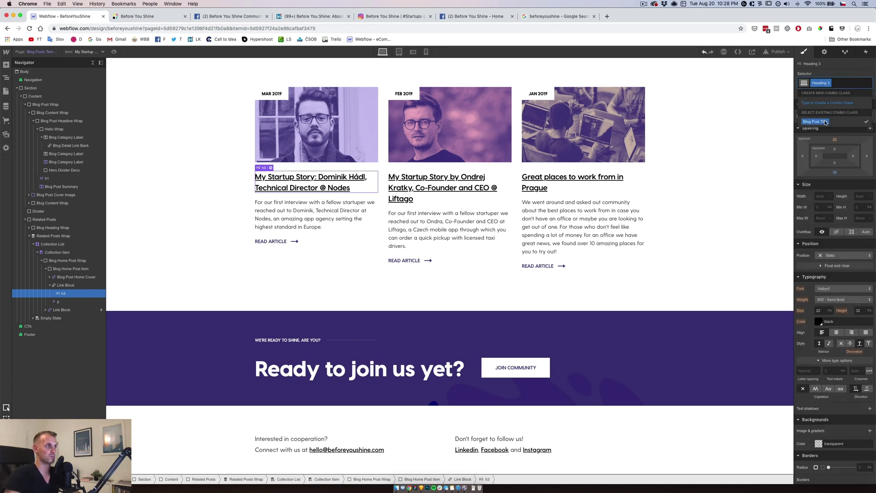
left_click(341, 143)
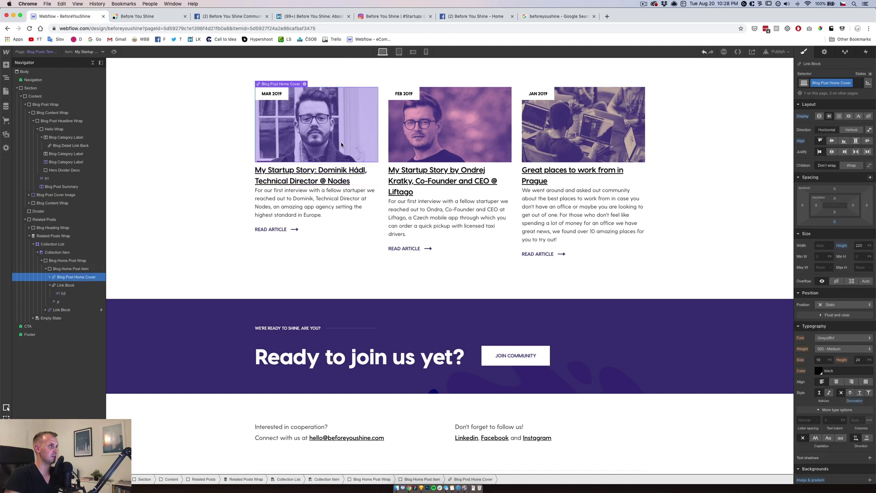
Apply the existing Blog Post Home Link Wrap class to the link block around the related posts' heading
left_click(66, 285)
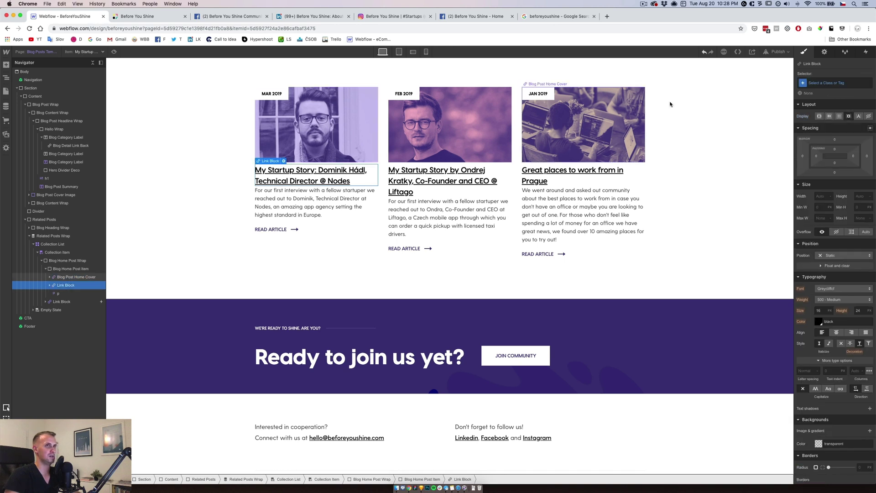
key("super+Return")
type("blog post")
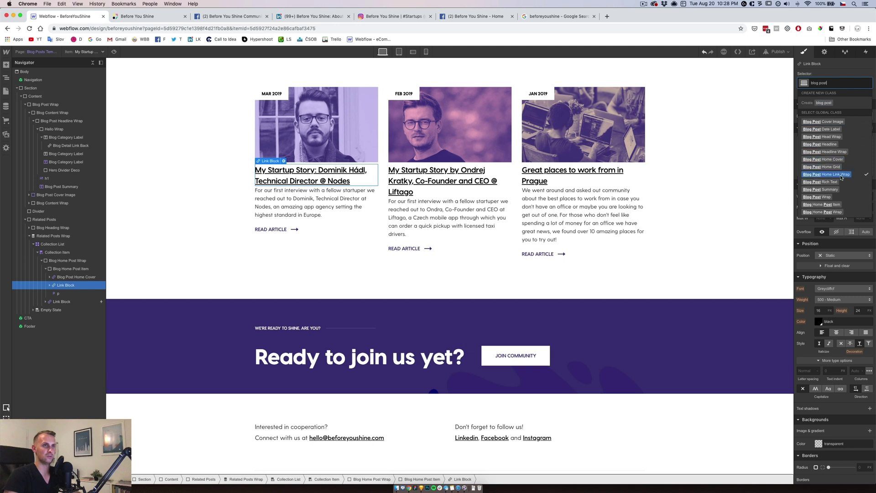
left_click(841, 175)
left_click(329, 180)
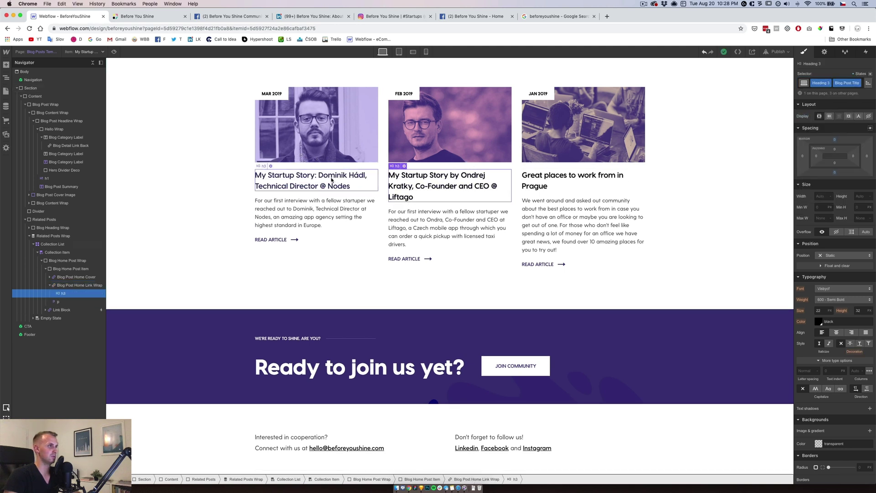
Link the related posts heading's link block to the Current Blog Post collection page
left_click(271, 166)
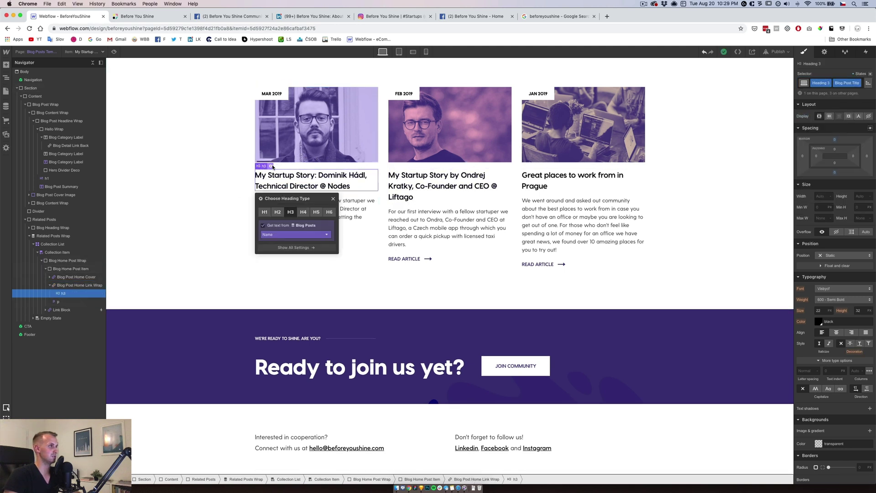
left_click(824, 51)
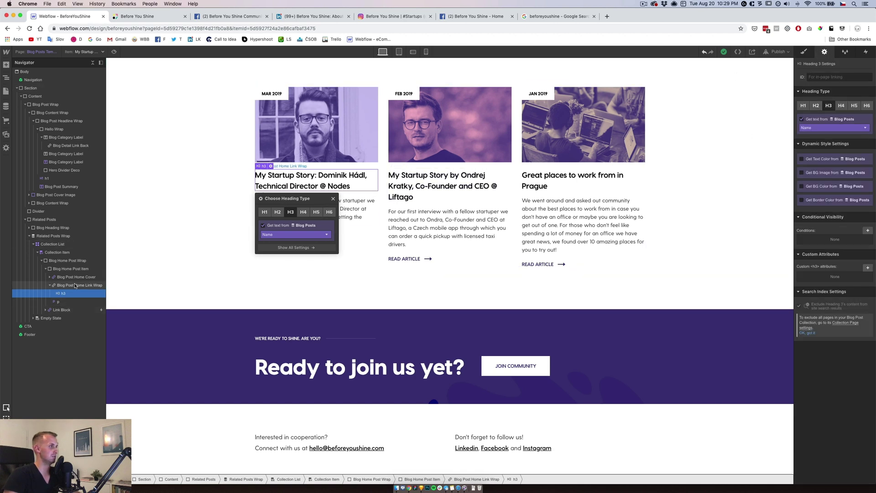
left_click(89, 286)
left_click(812, 108)
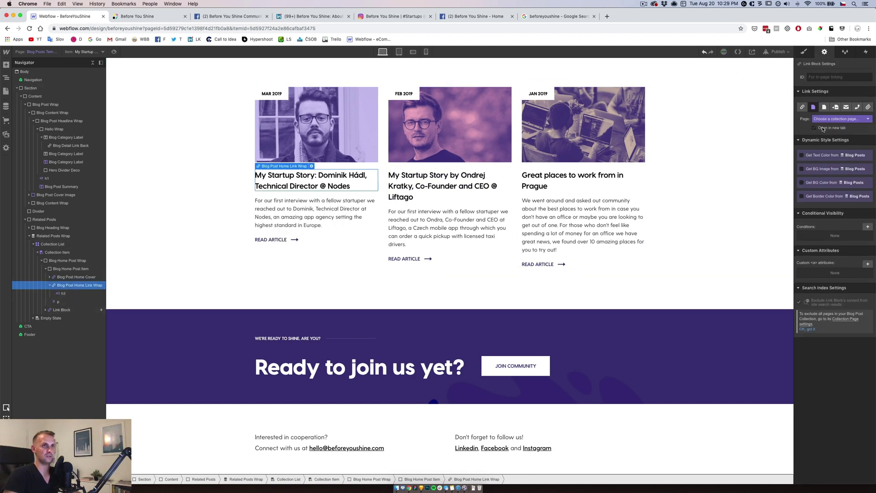
left_click(825, 119)
left_click(826, 132)
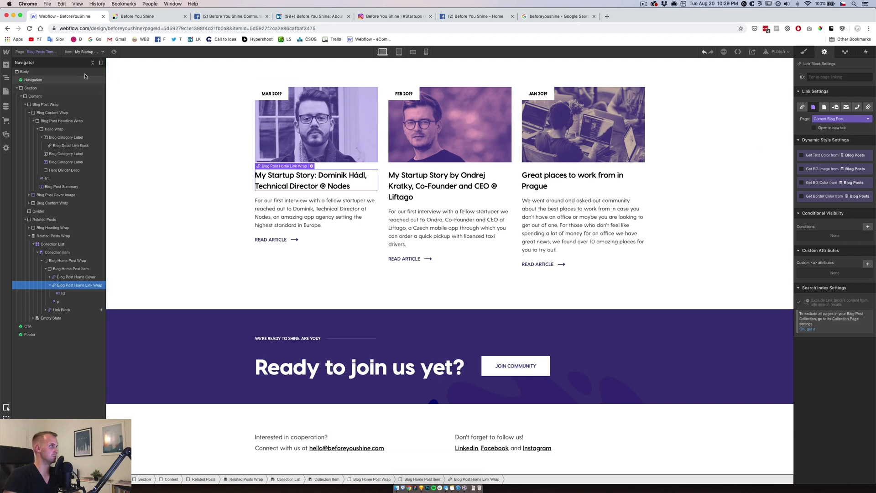
Preview the blog post template and check the related posts' covers and headings and the top of the article
left_click(115, 52)
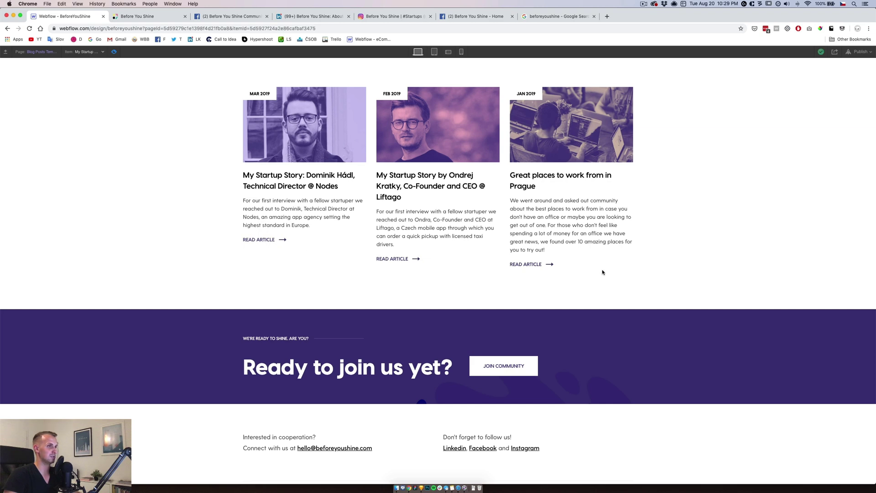
scroll(223, 255, "up", 20)
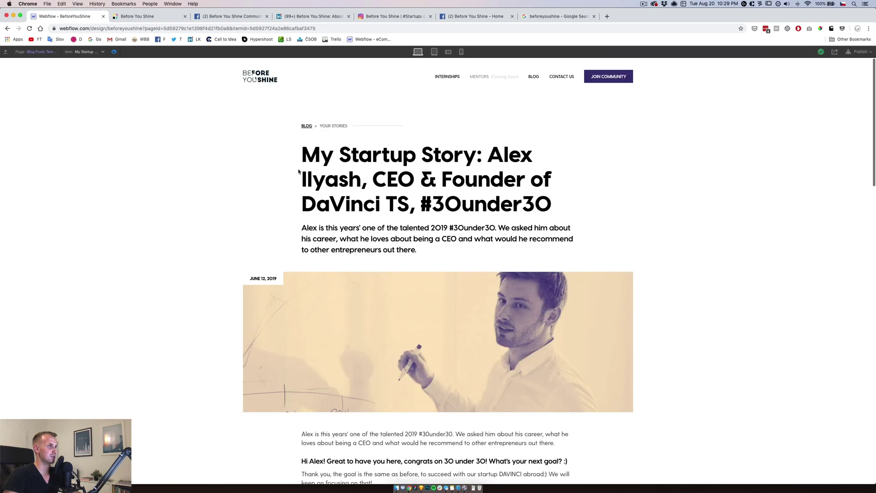
left_click(114, 53)
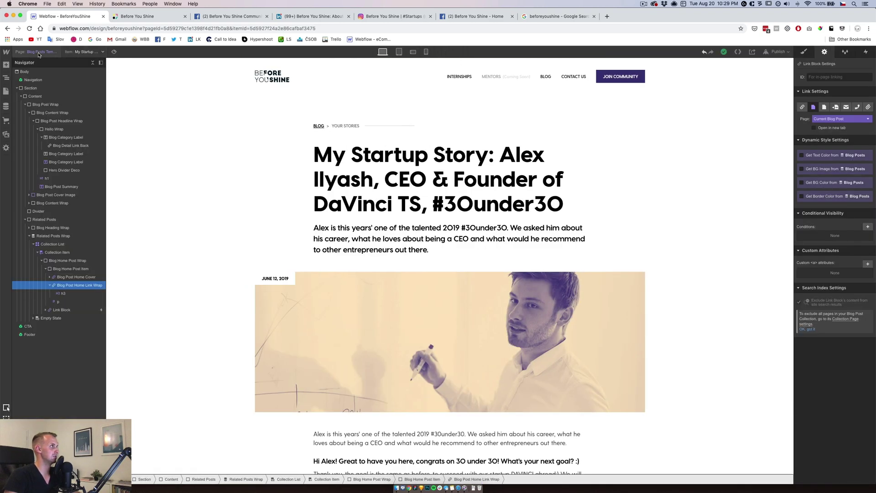
Open the Home page for editing
left_click(6, 79)
left_click(6, 91)
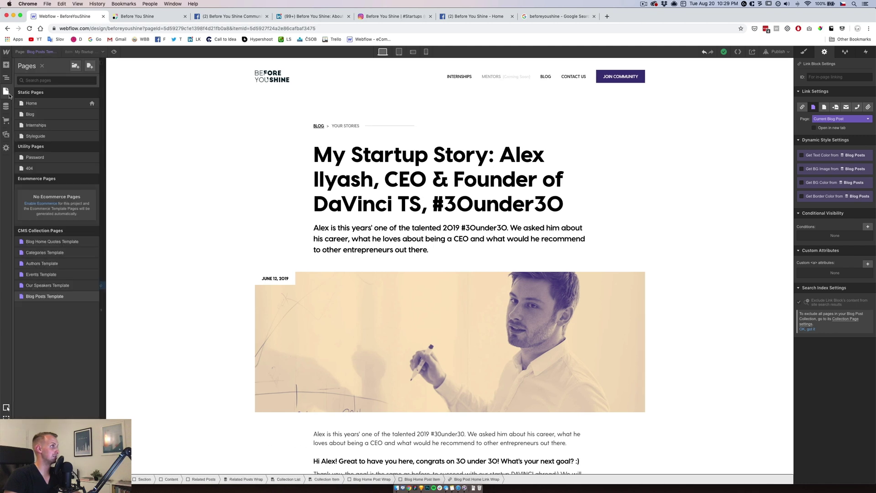
left_click(46, 102)
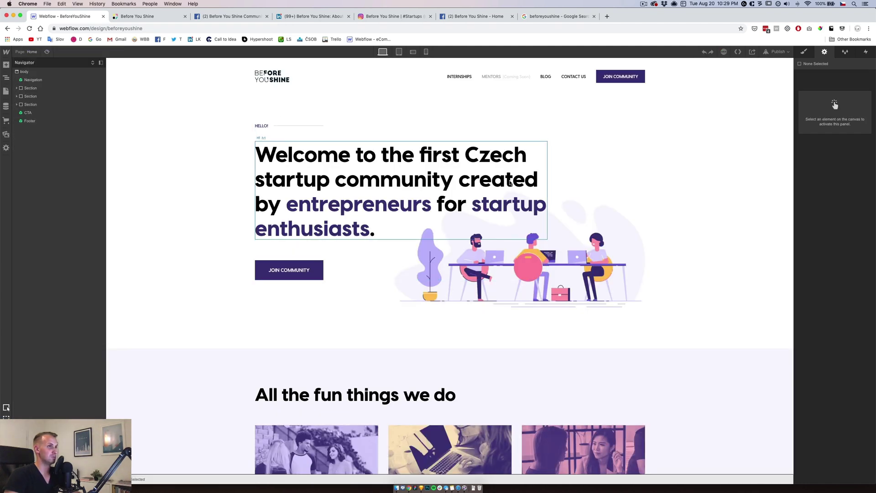